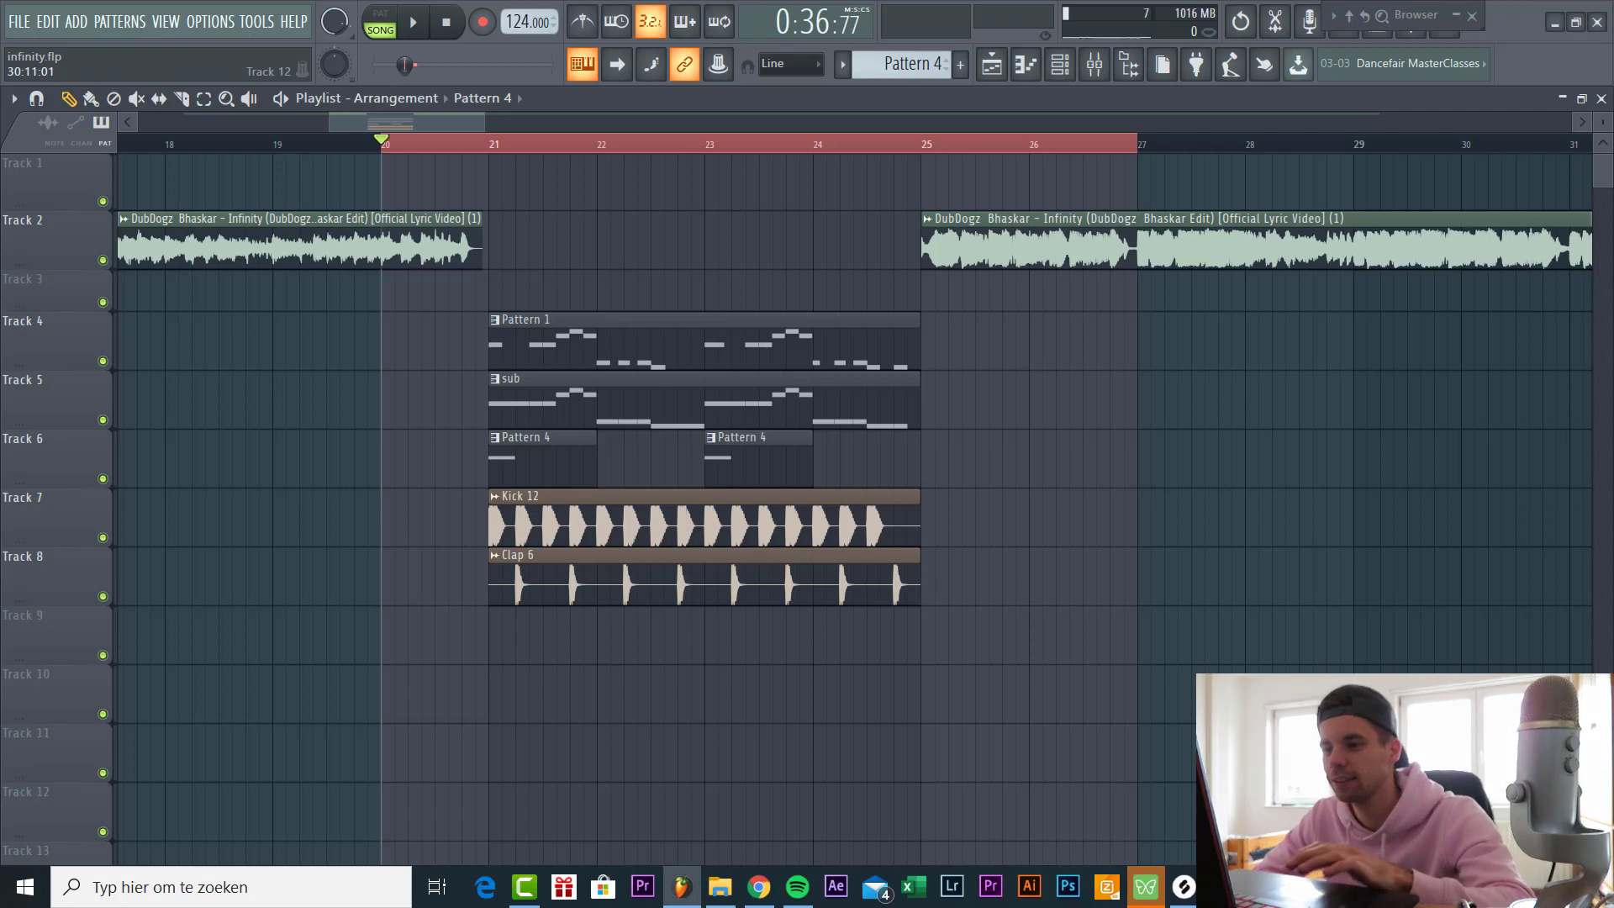
# Play the arrangement from bar 20 through the drop, then stop playback.
pyautogui.press('space')
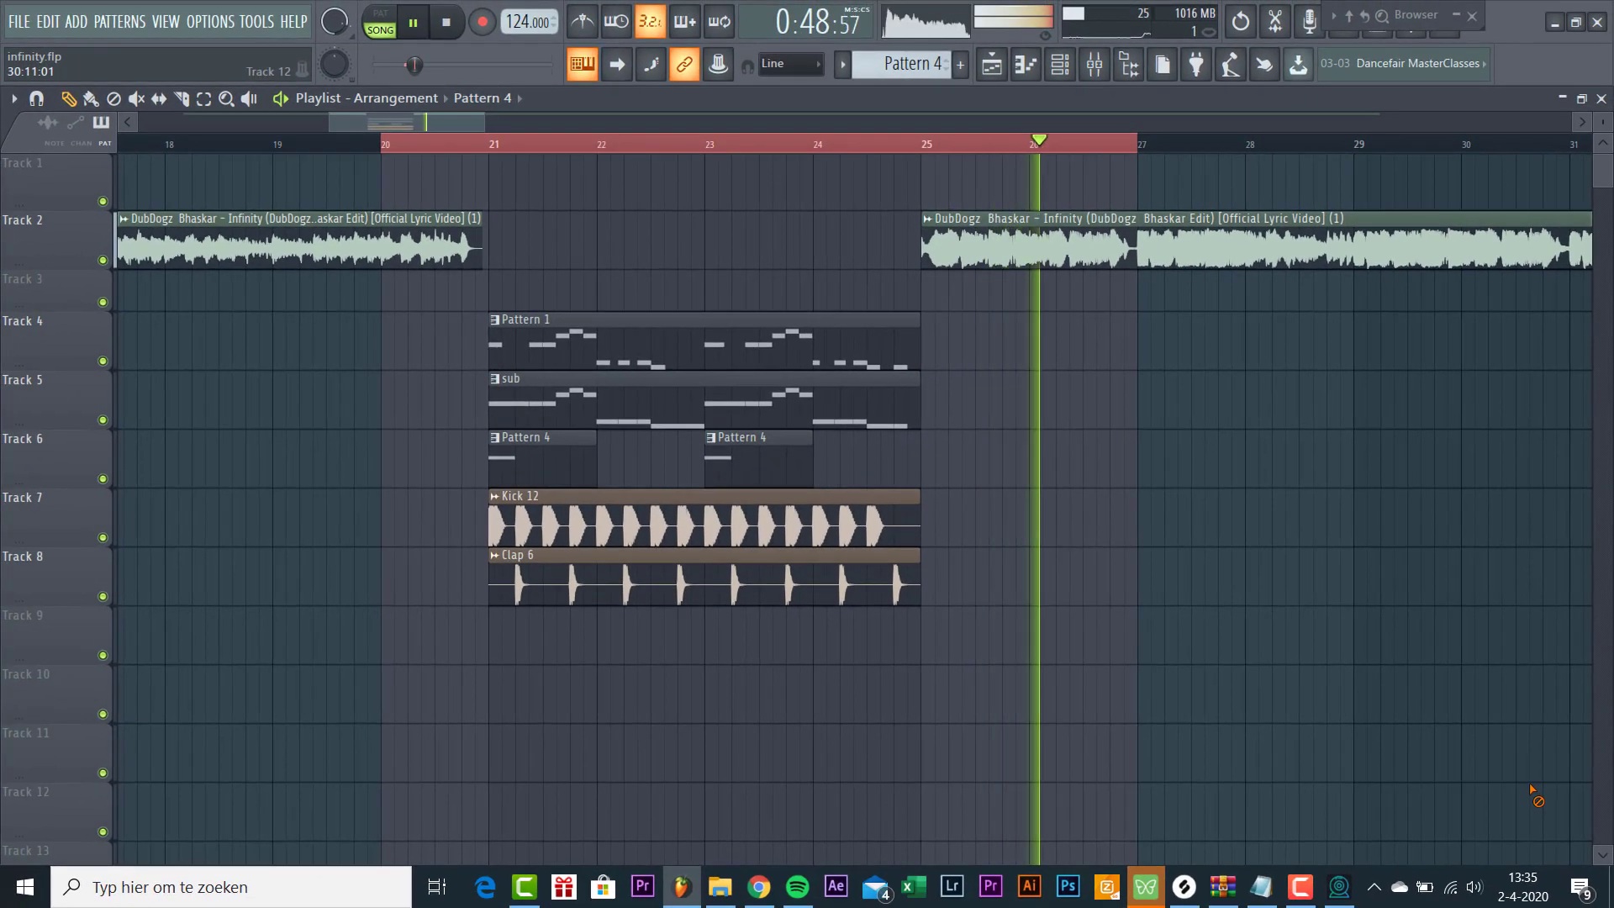
pyautogui.press('space')
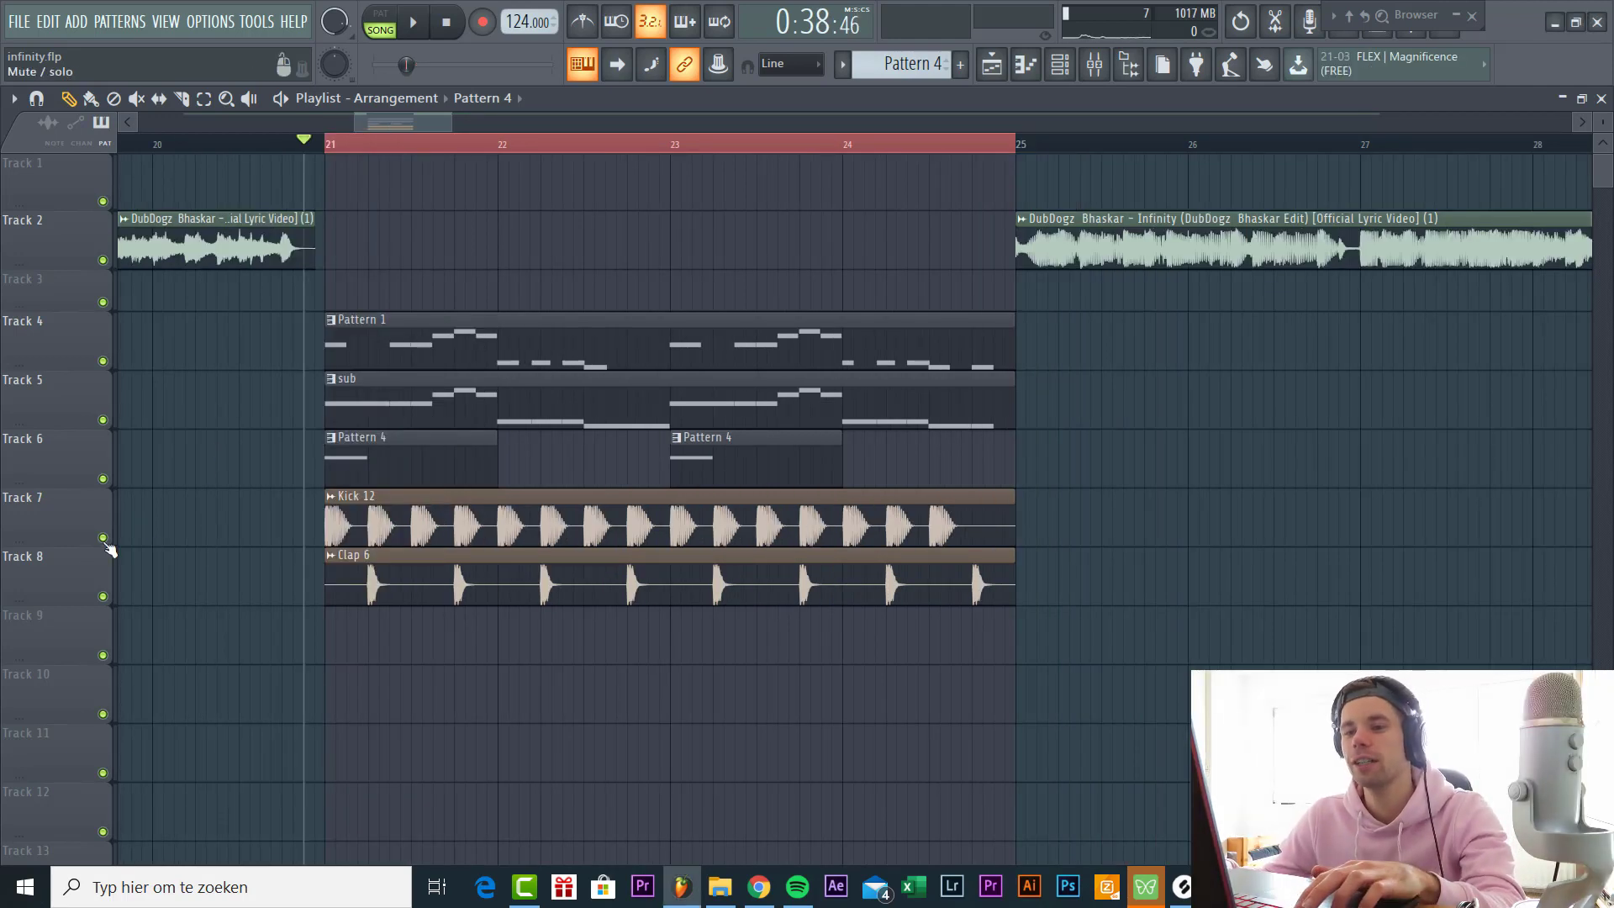
# Solo the Kick 12 track and listen to it across bars 21 to 25.
pyautogui.rightClick(103, 538)
pyautogui.press('space')
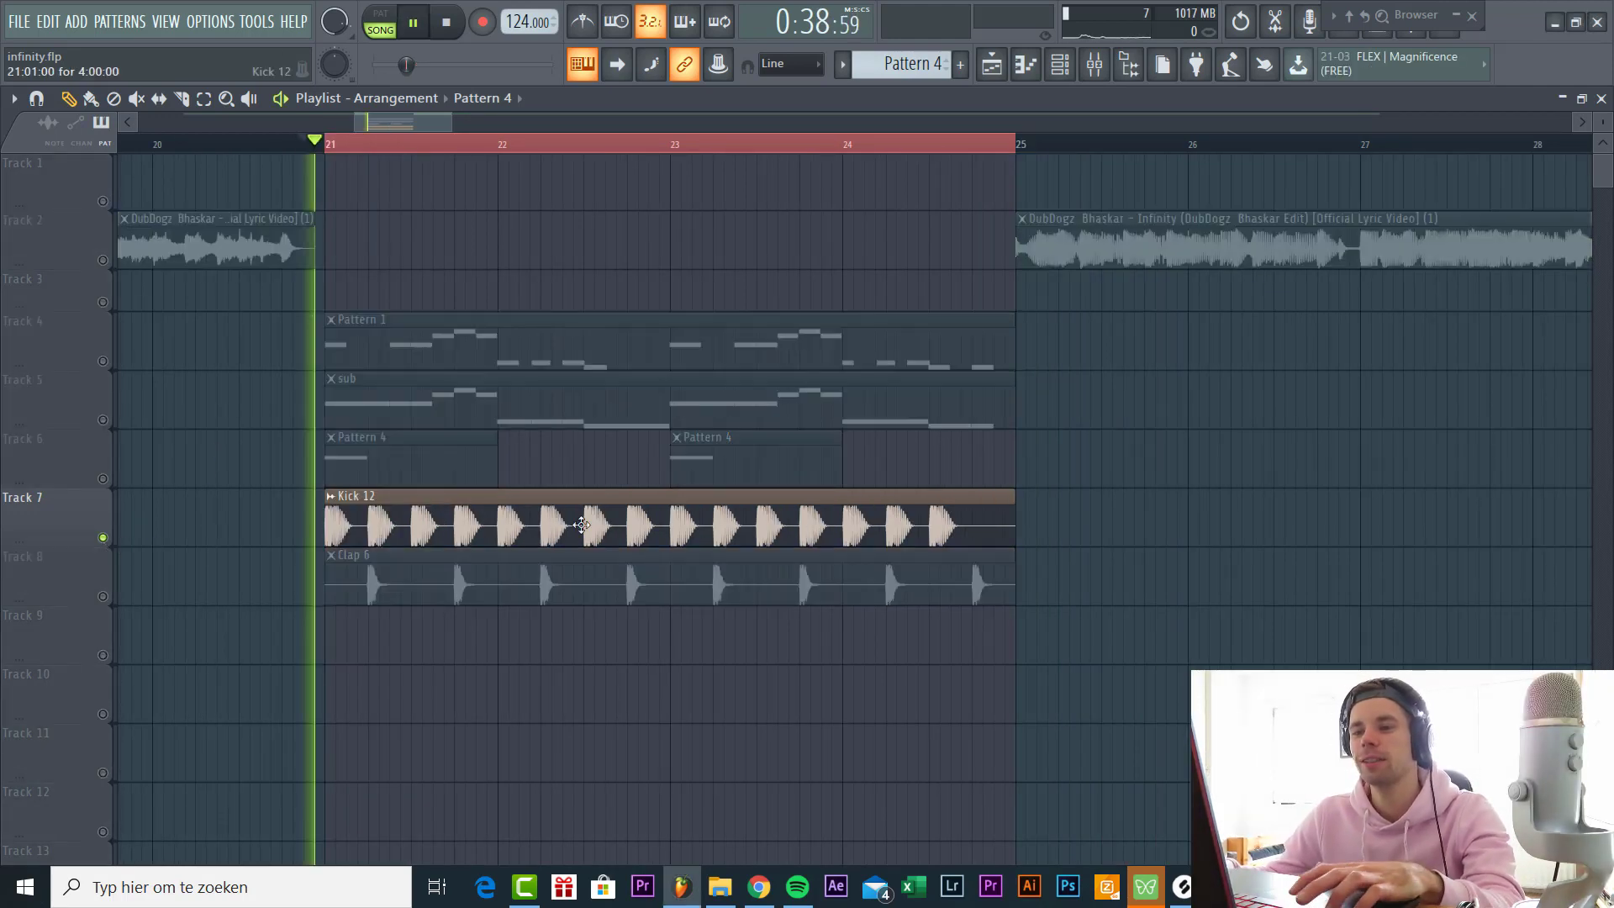
pyautogui.keyDown('ctrl'); pyautogui.scroll(4, 403, 462); pyautogui.keyUp('ctrl')
pyautogui.keyDown('ctrl'); pyautogui.scroll(5, 540, 517); pyautogui.keyUp('ctrl')
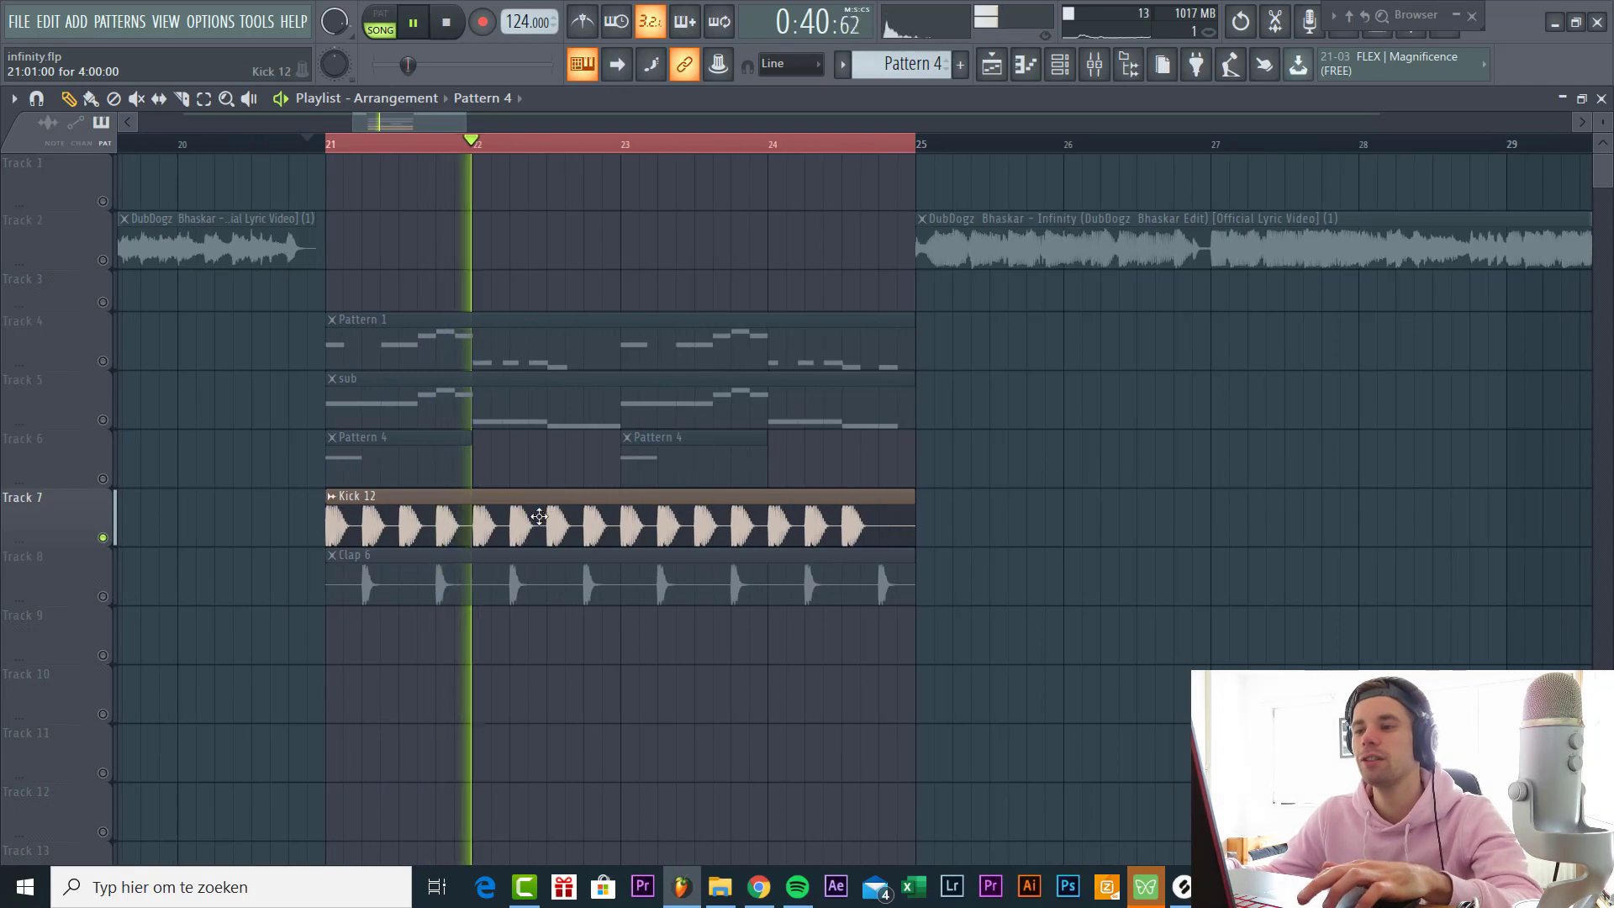
pyautogui.keyDown('ctrl'); pyautogui.scroll(-5, 548, 522); pyautogui.keyUp('ctrl')
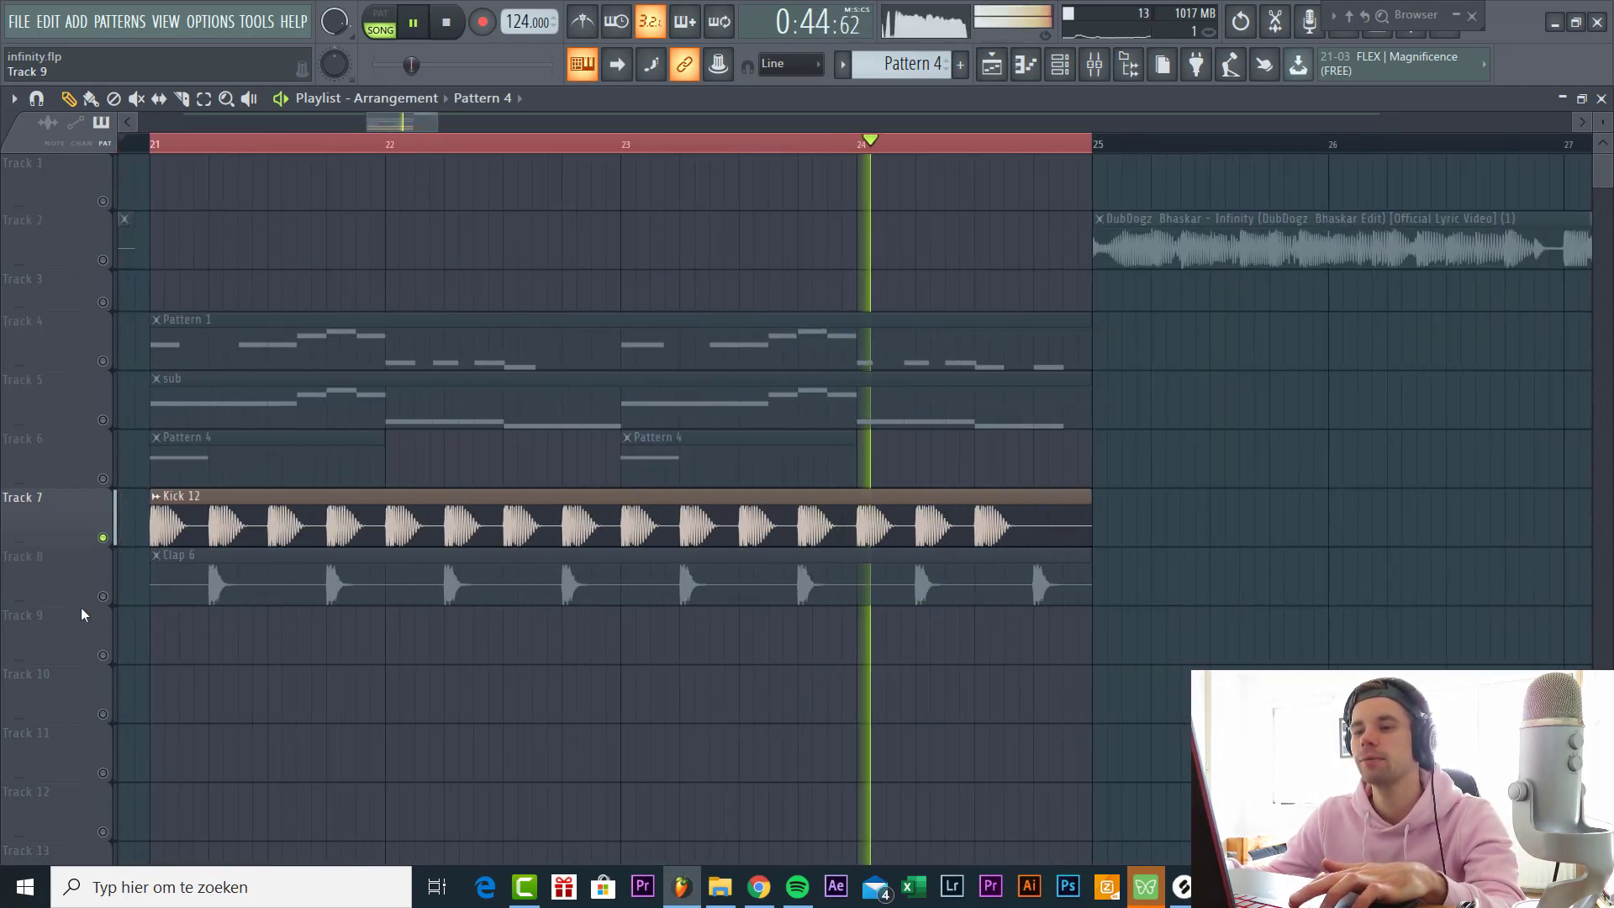
# Solo the Clap 6 track, then bring the kick track back in to hear both together.
pyautogui.rightClick(104, 597)
pyautogui.keyDown('ctrl'); pyautogui.scroll(1, 101, 595); pyautogui.keyUp('ctrl')
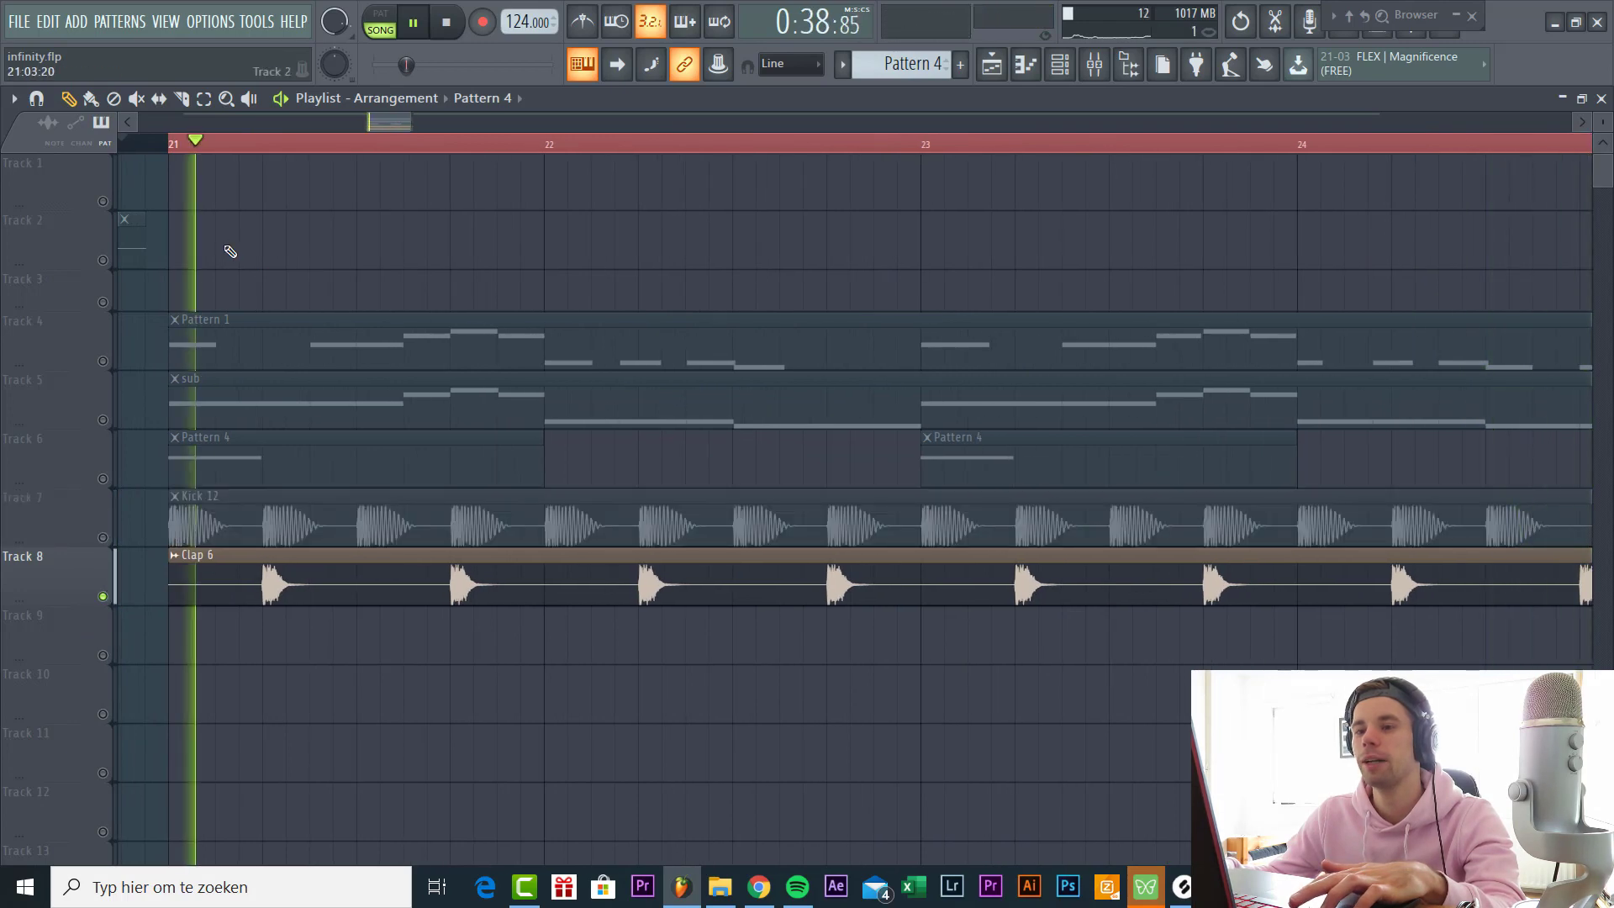
pyautogui.click(102, 538)
pyautogui.keyDown('ctrl'); pyautogui.scroll(-2, 396, 685); pyautogui.keyUp('ctrl')
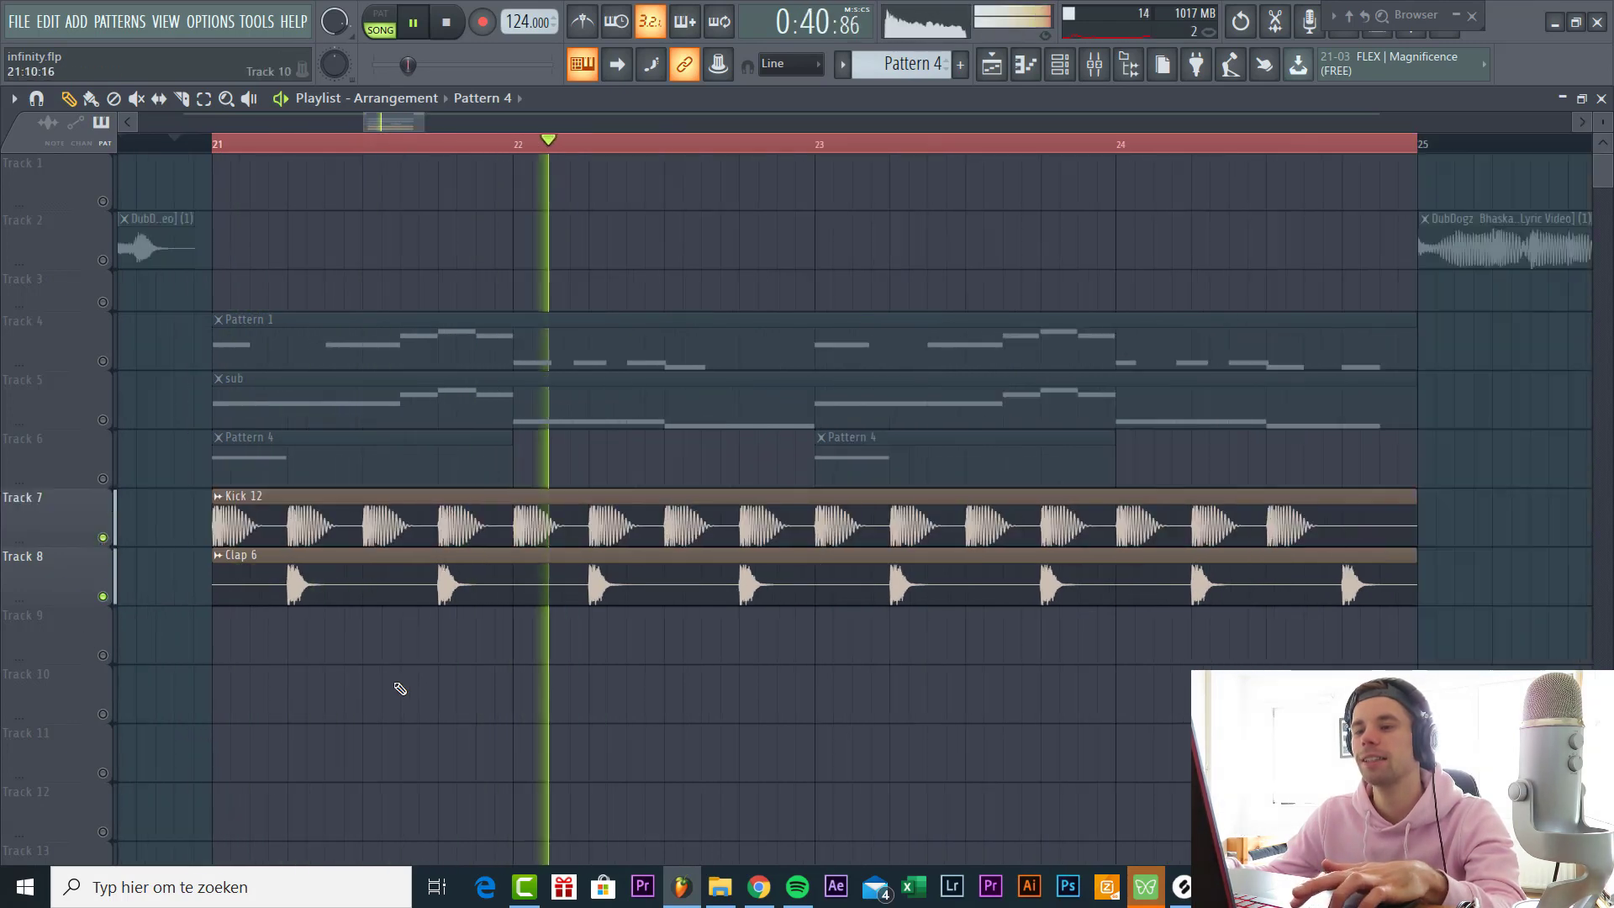
# Unmute the sub, Pattern 1 and Pattern 4 tracks to hear all layers together, then stop playback.
pyautogui.scroll(-1, 425, 663)
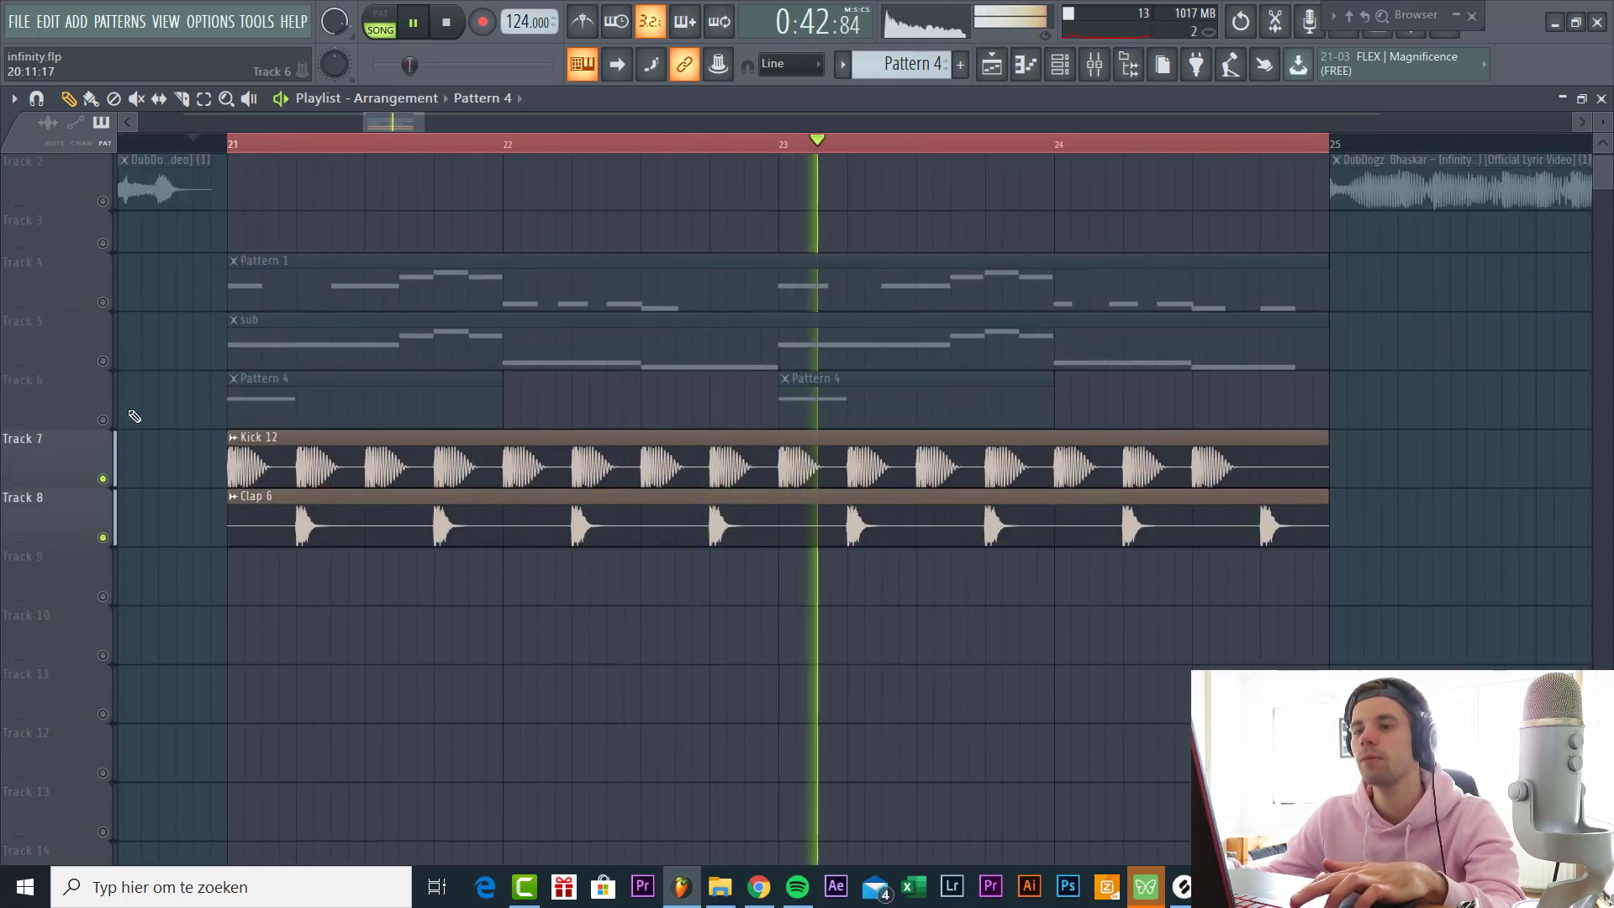
pyautogui.click(102, 361)
pyautogui.keyDown('ctrl'); pyautogui.scroll(1, 333, 499); pyautogui.keyUp('ctrl')
pyautogui.keyDown('ctrl'); pyautogui.scroll(-2, 333, 500); pyautogui.keyUp('ctrl')
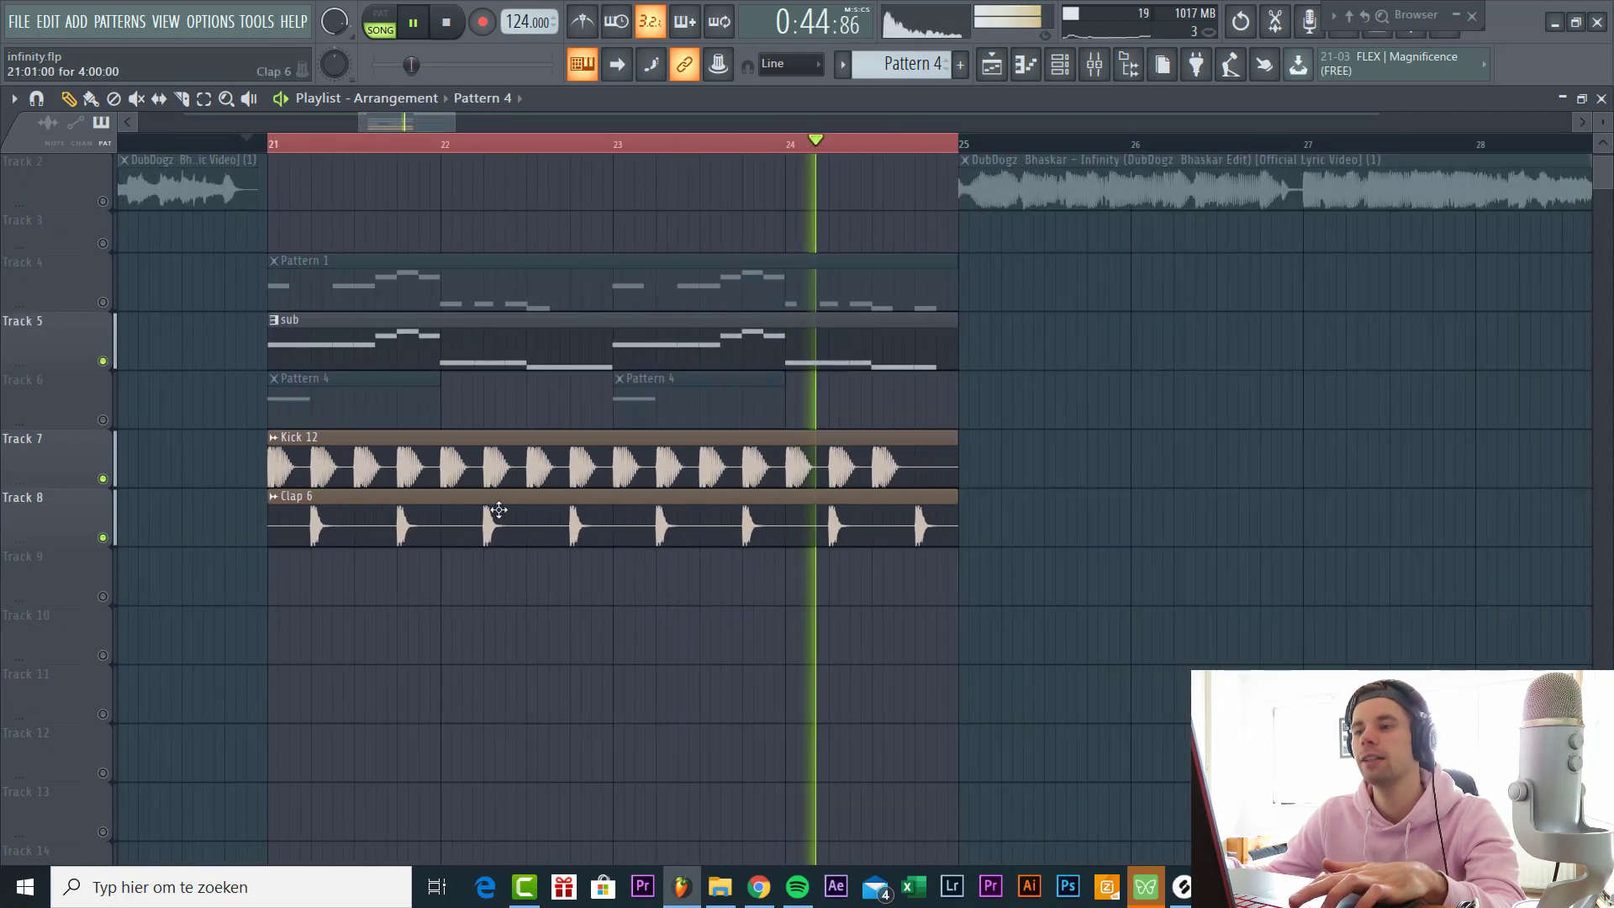
pyautogui.scroll(1, 406, 479)
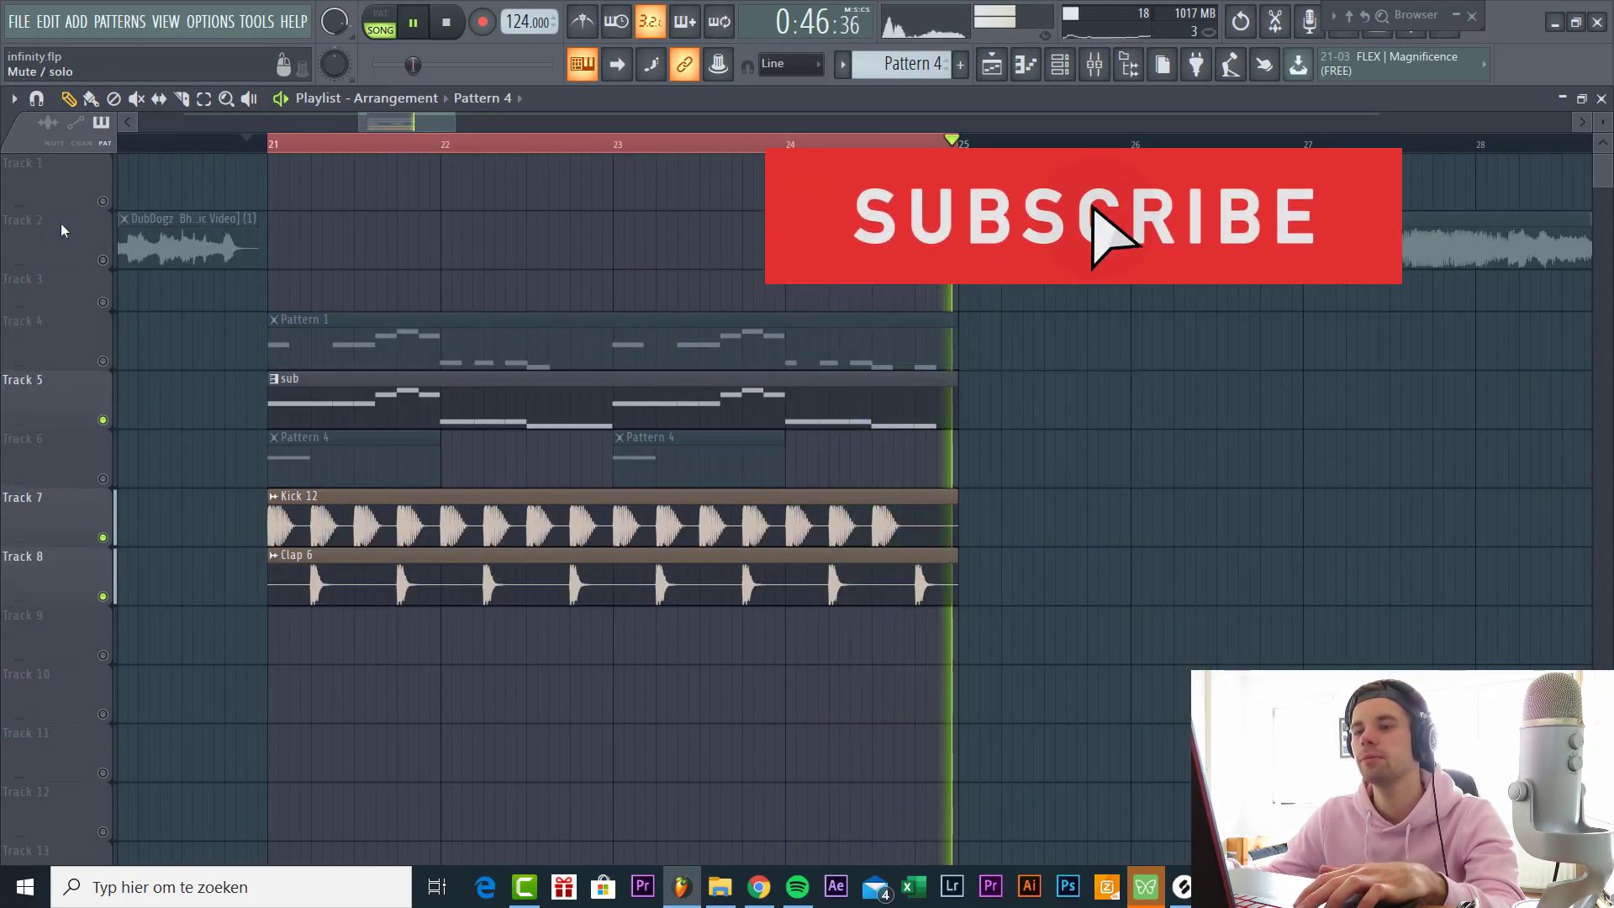
pyautogui.click(102, 362)
pyautogui.click(103, 479)
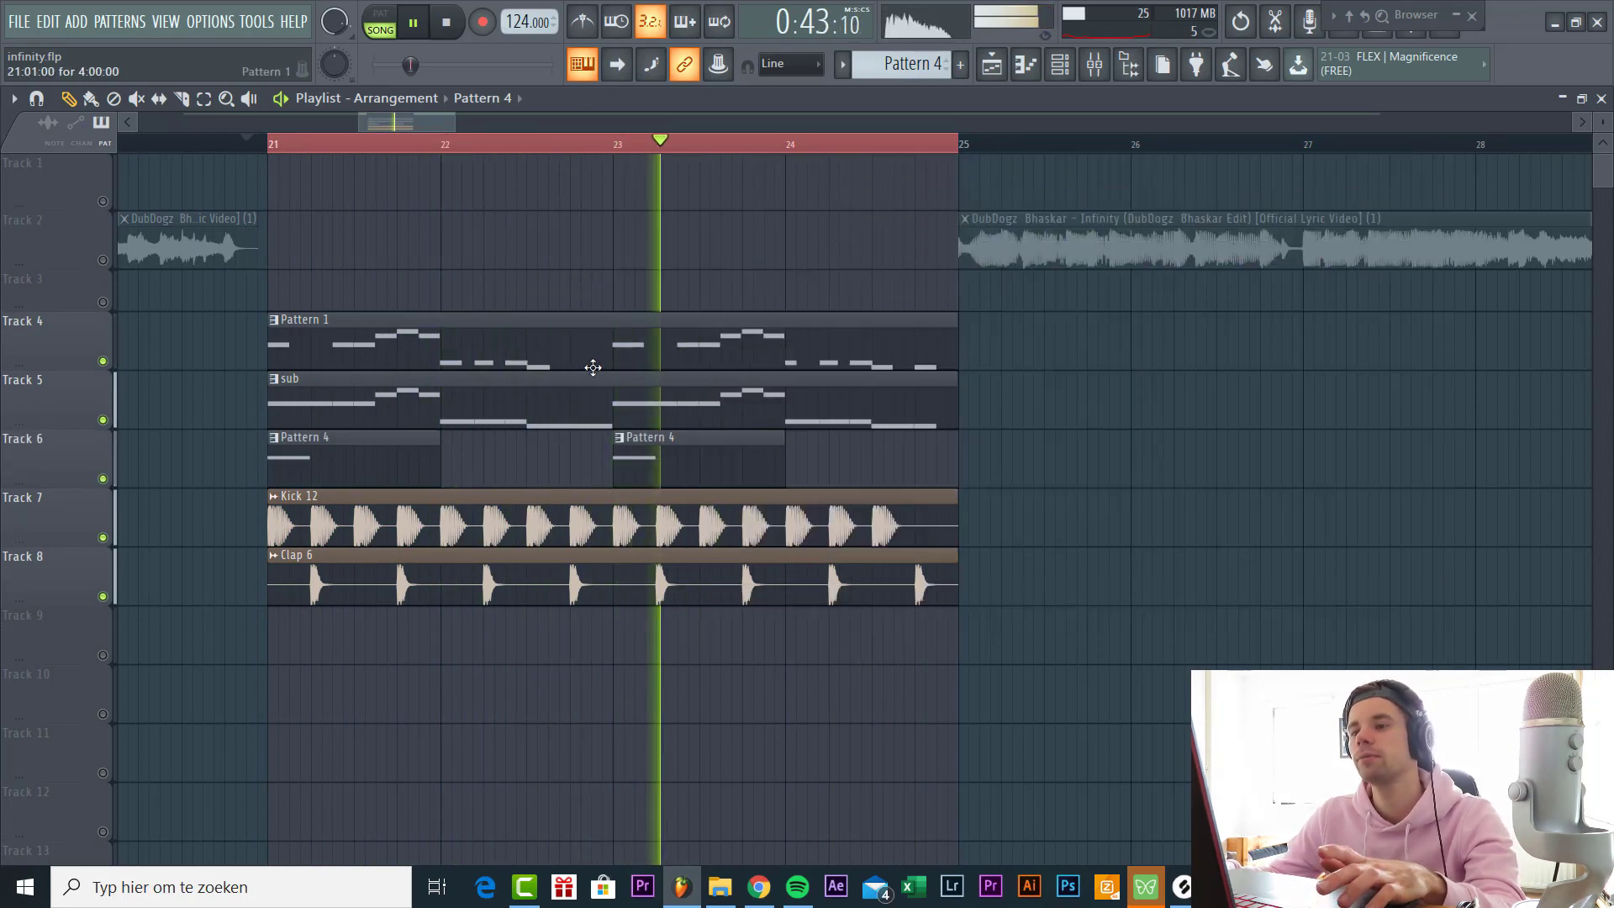
pyautogui.press('space')
# Solo Track 4 and play Pattern 1 on its own with the channel rack open.
pyautogui.rightClick(103, 362)
pyautogui.doubleClick(468, 335)
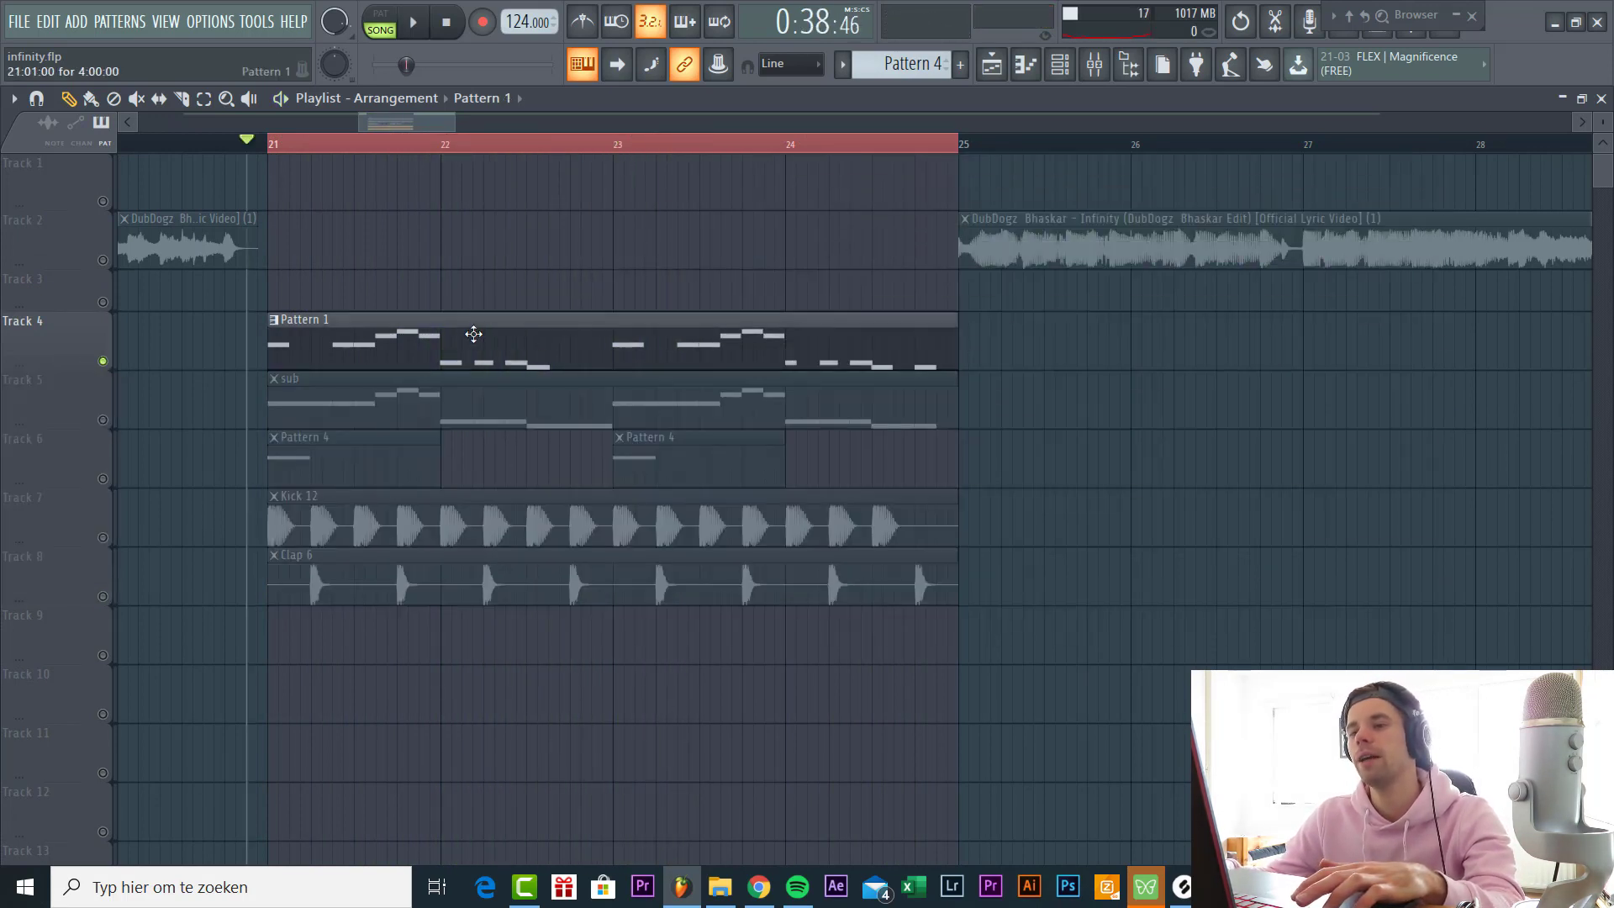
pyautogui.press('space')
pyautogui.press('F7')
pyautogui.click(1060, 64)
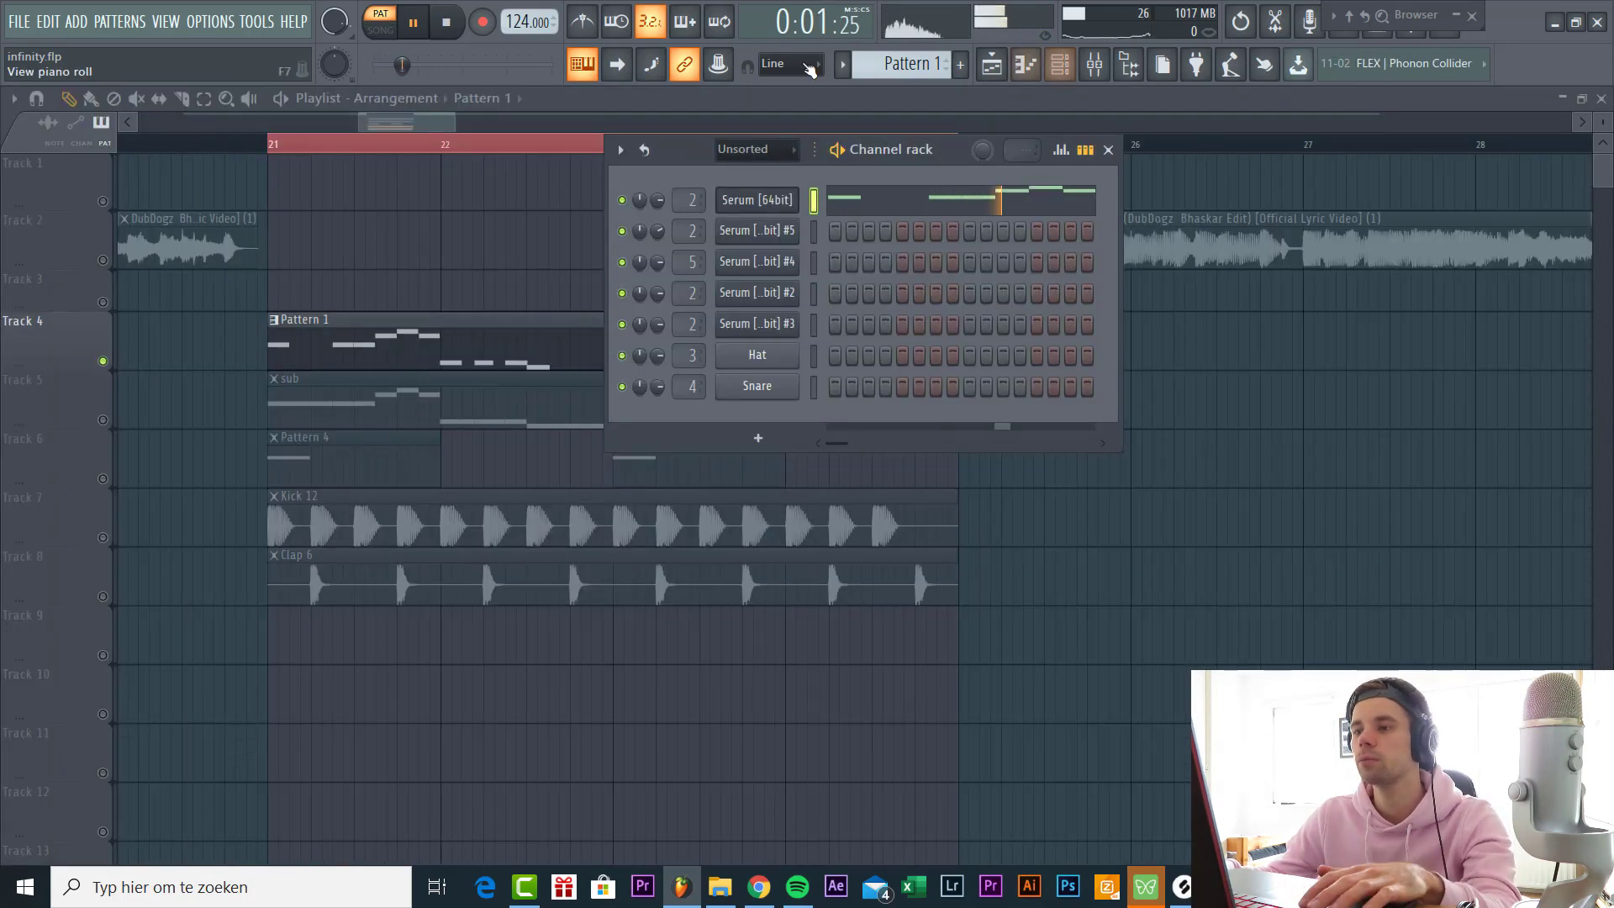
# Reset the bass Serum to its initial preset and enable oscillator B.
pyautogui.click(981, 269)
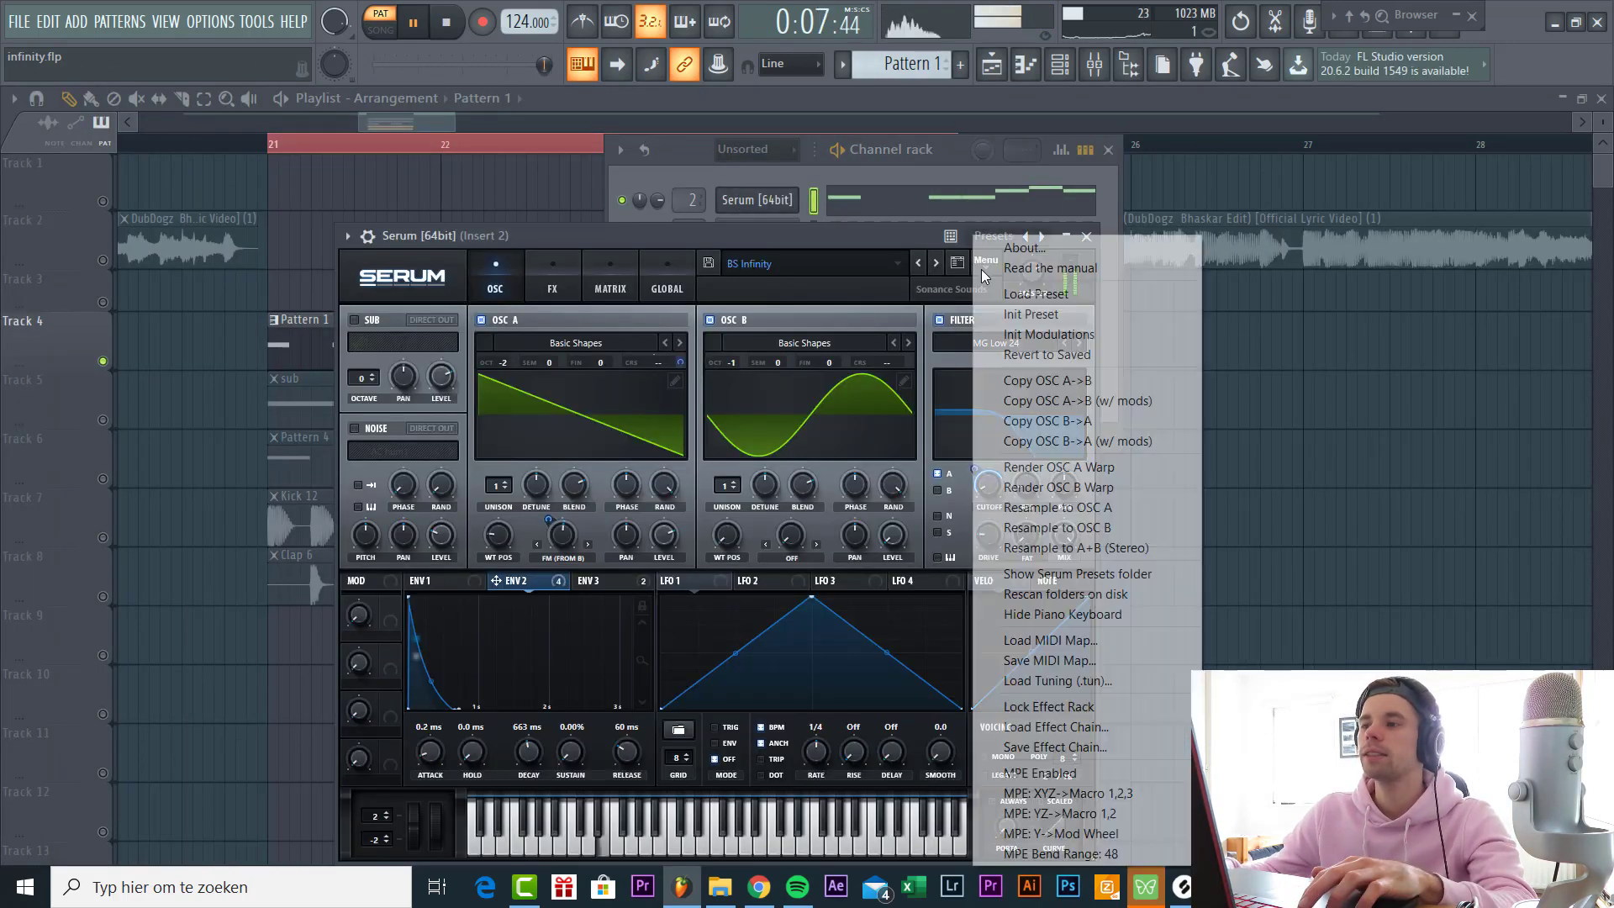
pyautogui.click(1028, 315)
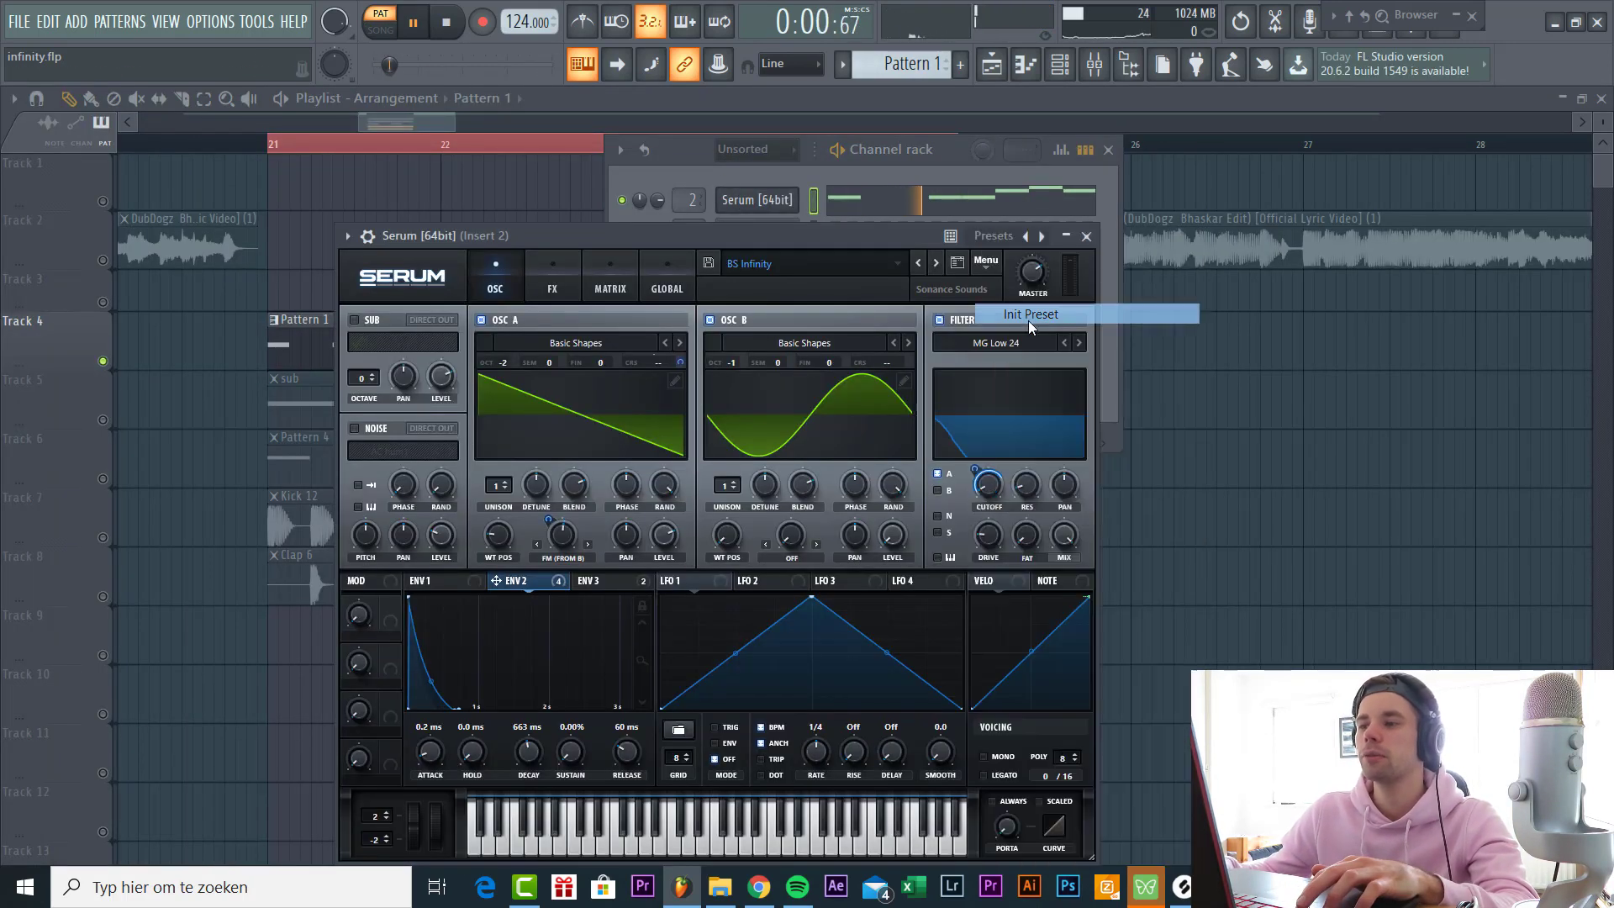
pyautogui.click(708, 321)
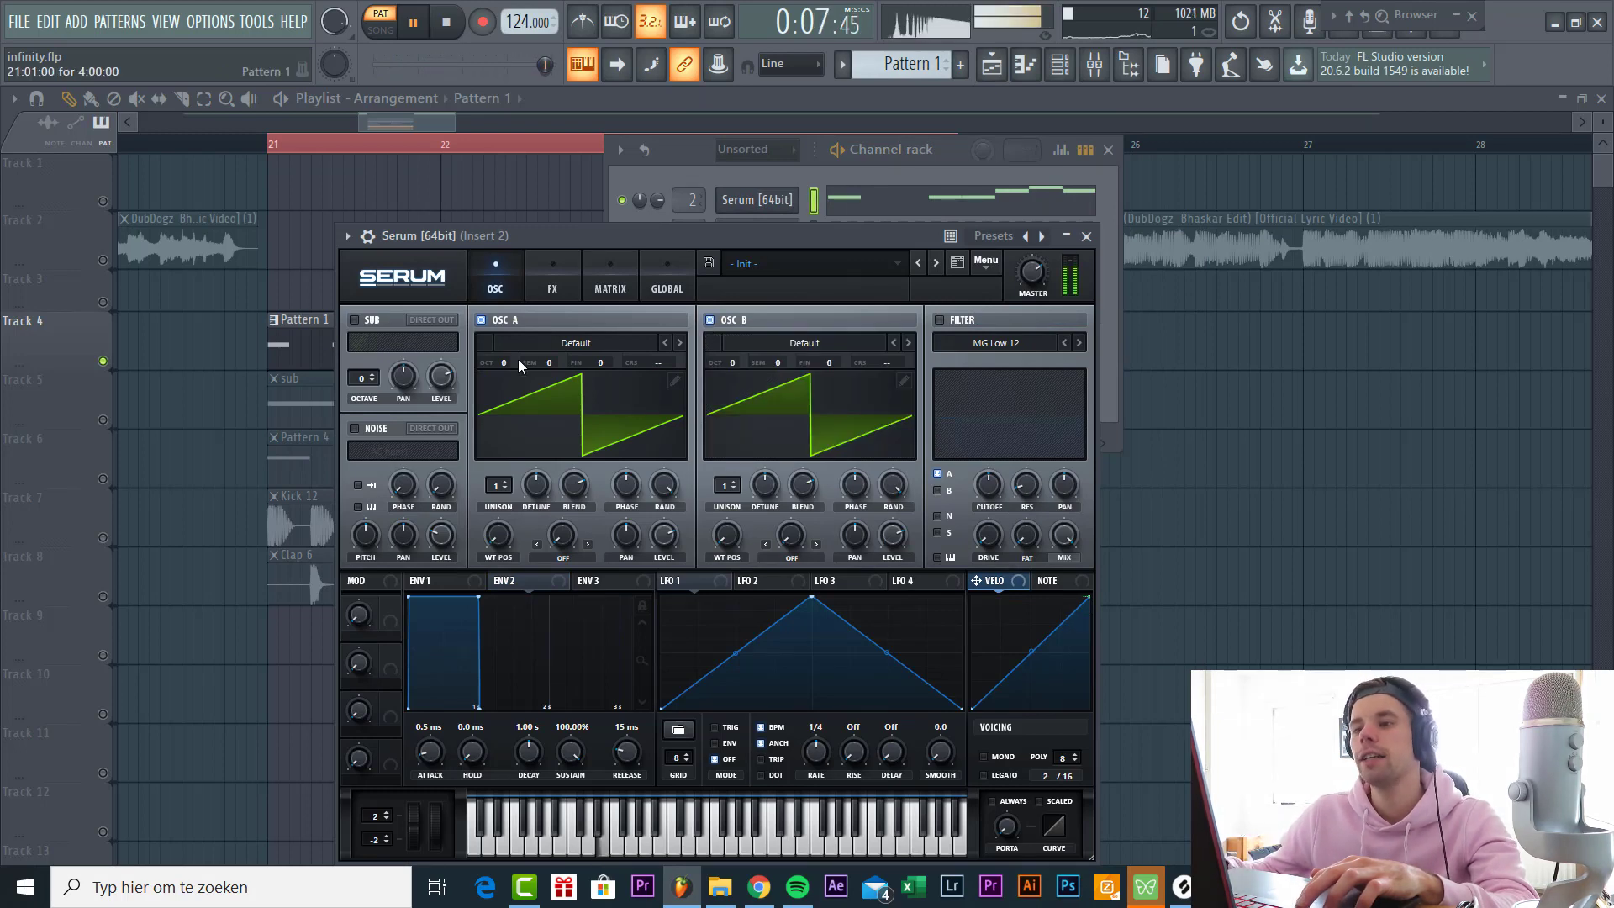
# Lower oscillator A to -2 octaves and give oscillator B the Analog_BD_Sin wavetable at -1 octave.
pyautogui.scroll(-2, 506, 368)
pyautogui.click(875, 342)
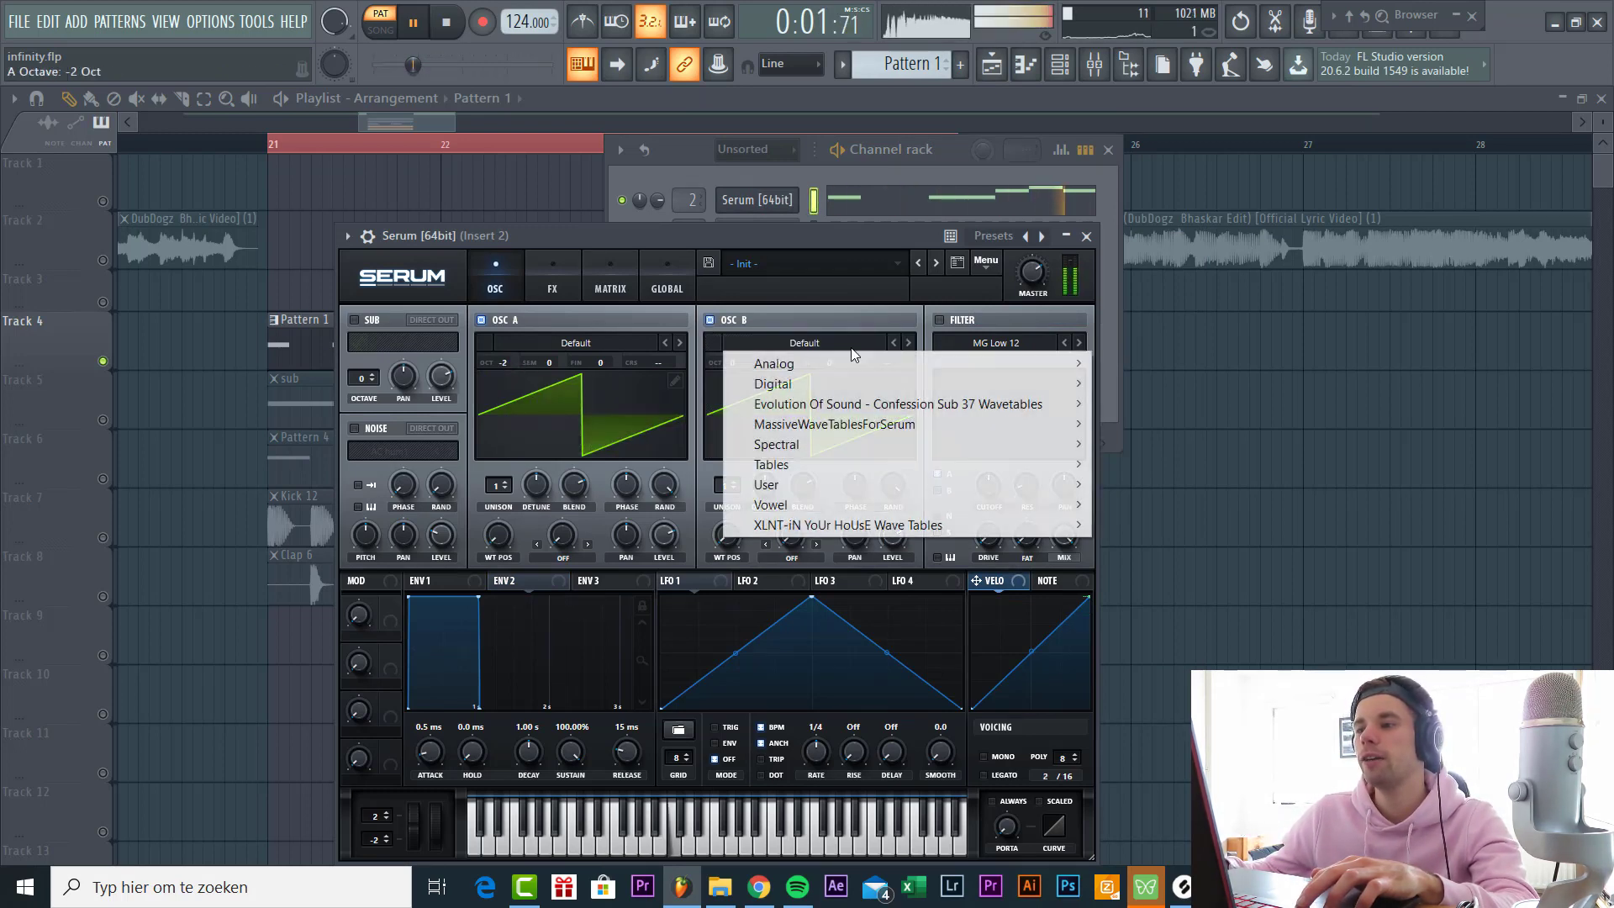
pyautogui.moveTo(960, 363)
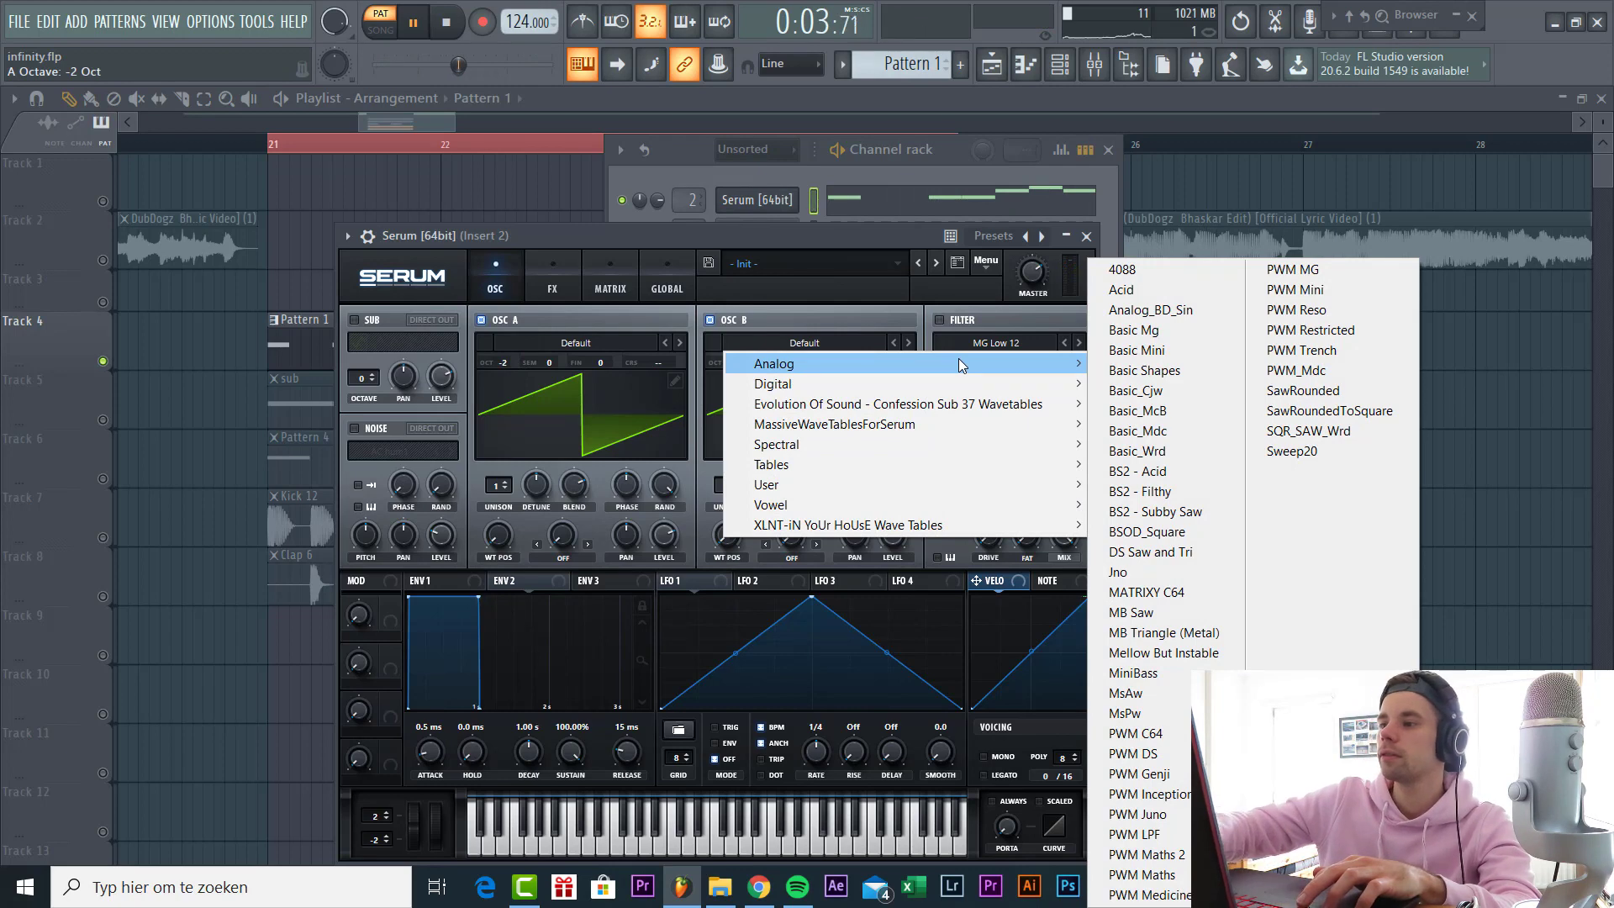
pyautogui.click(1162, 310)
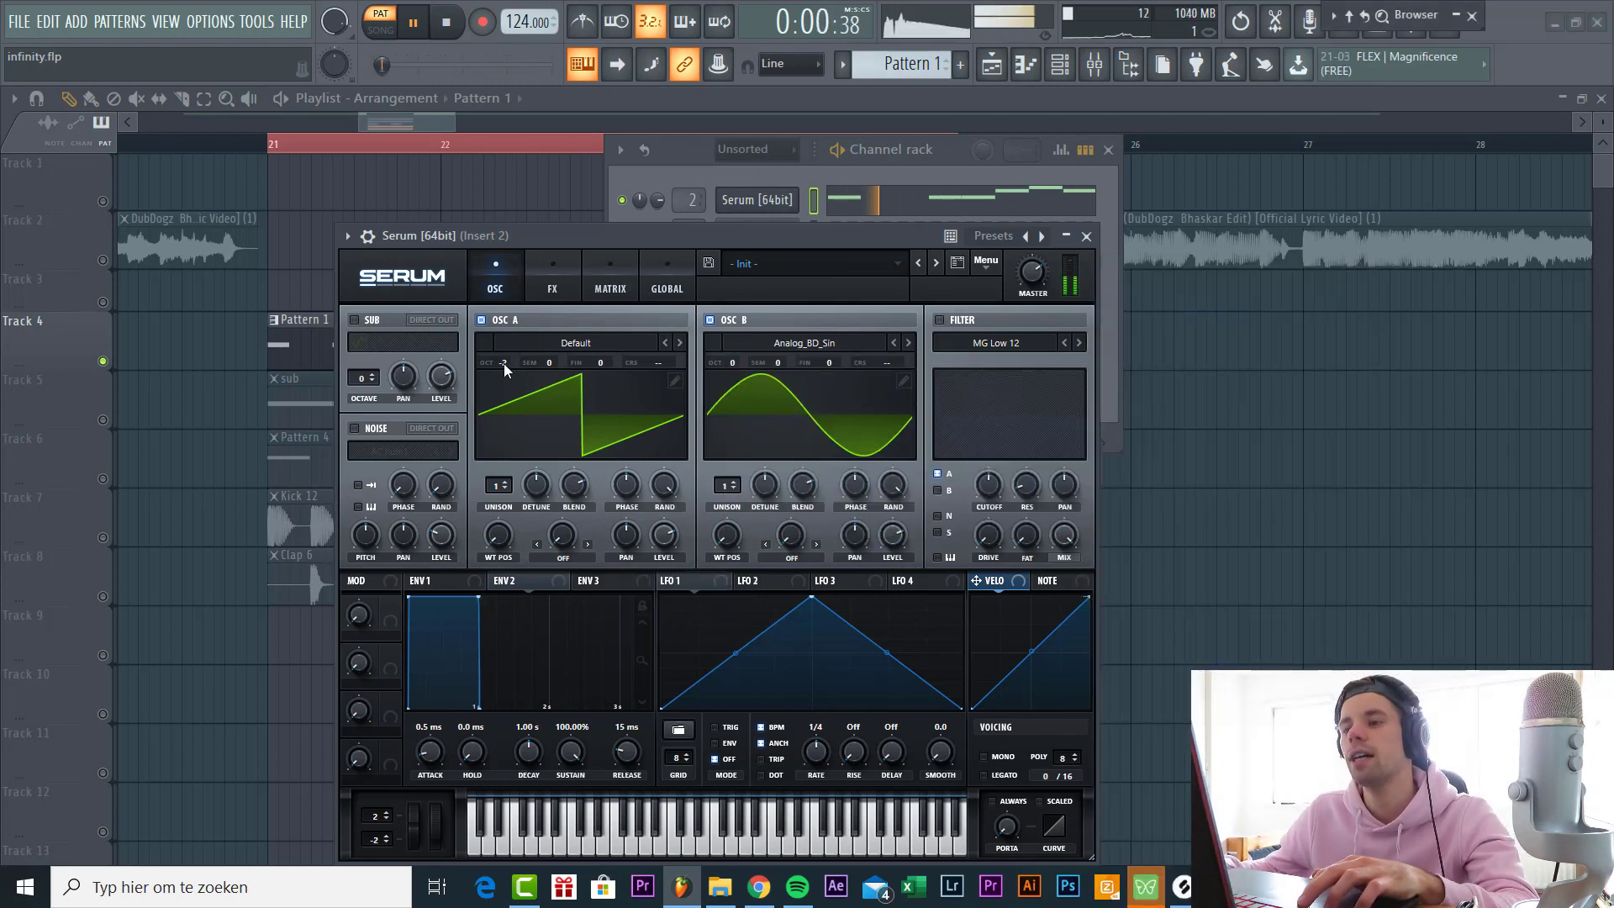
pyautogui.moveTo(728, 365); pyautogui.dragTo(728, 380)
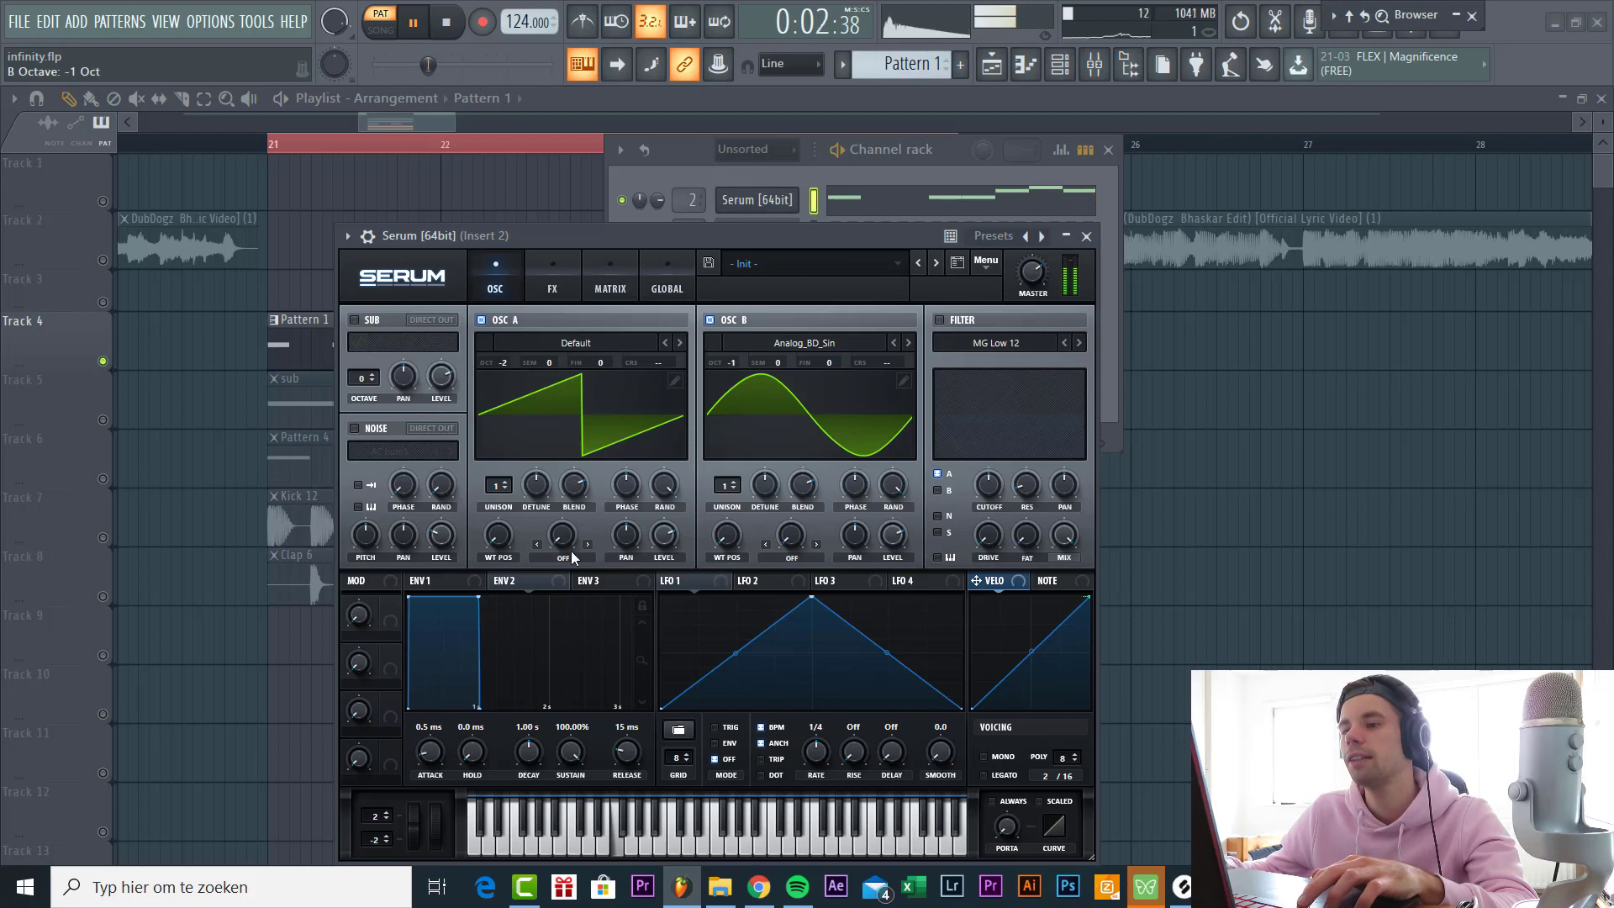
# Set oscillator A's warp mode to FM (from B) with an amount of 49%.
pyautogui.click(572, 553)
pyautogui.click(584, 473)
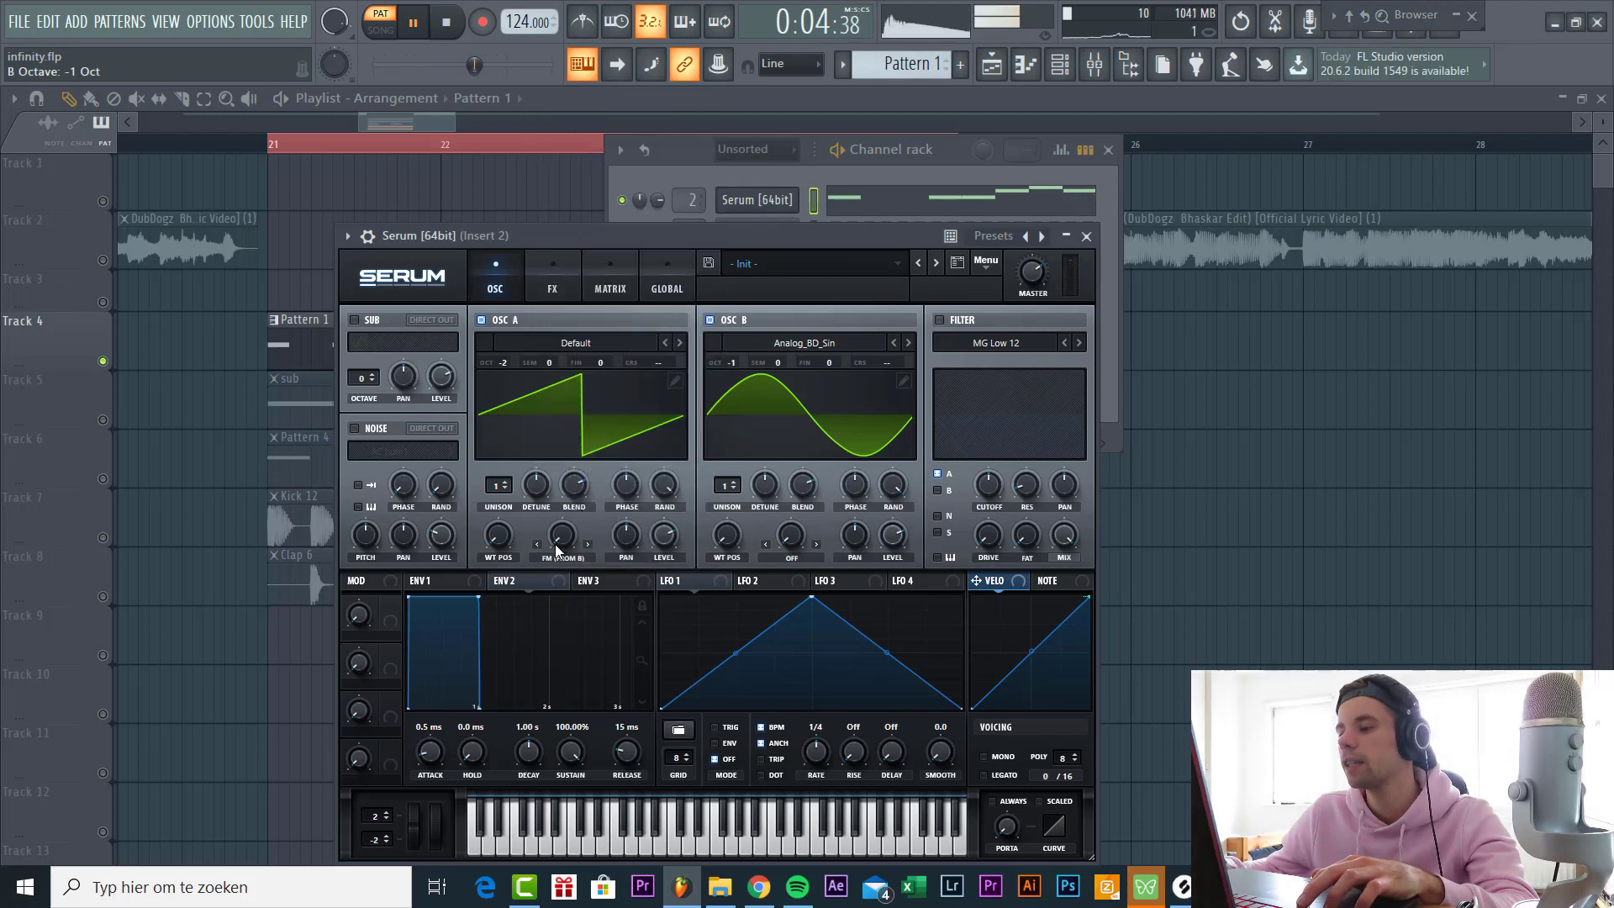
pyautogui.moveTo(562, 540); pyautogui.dragTo(567, 459)
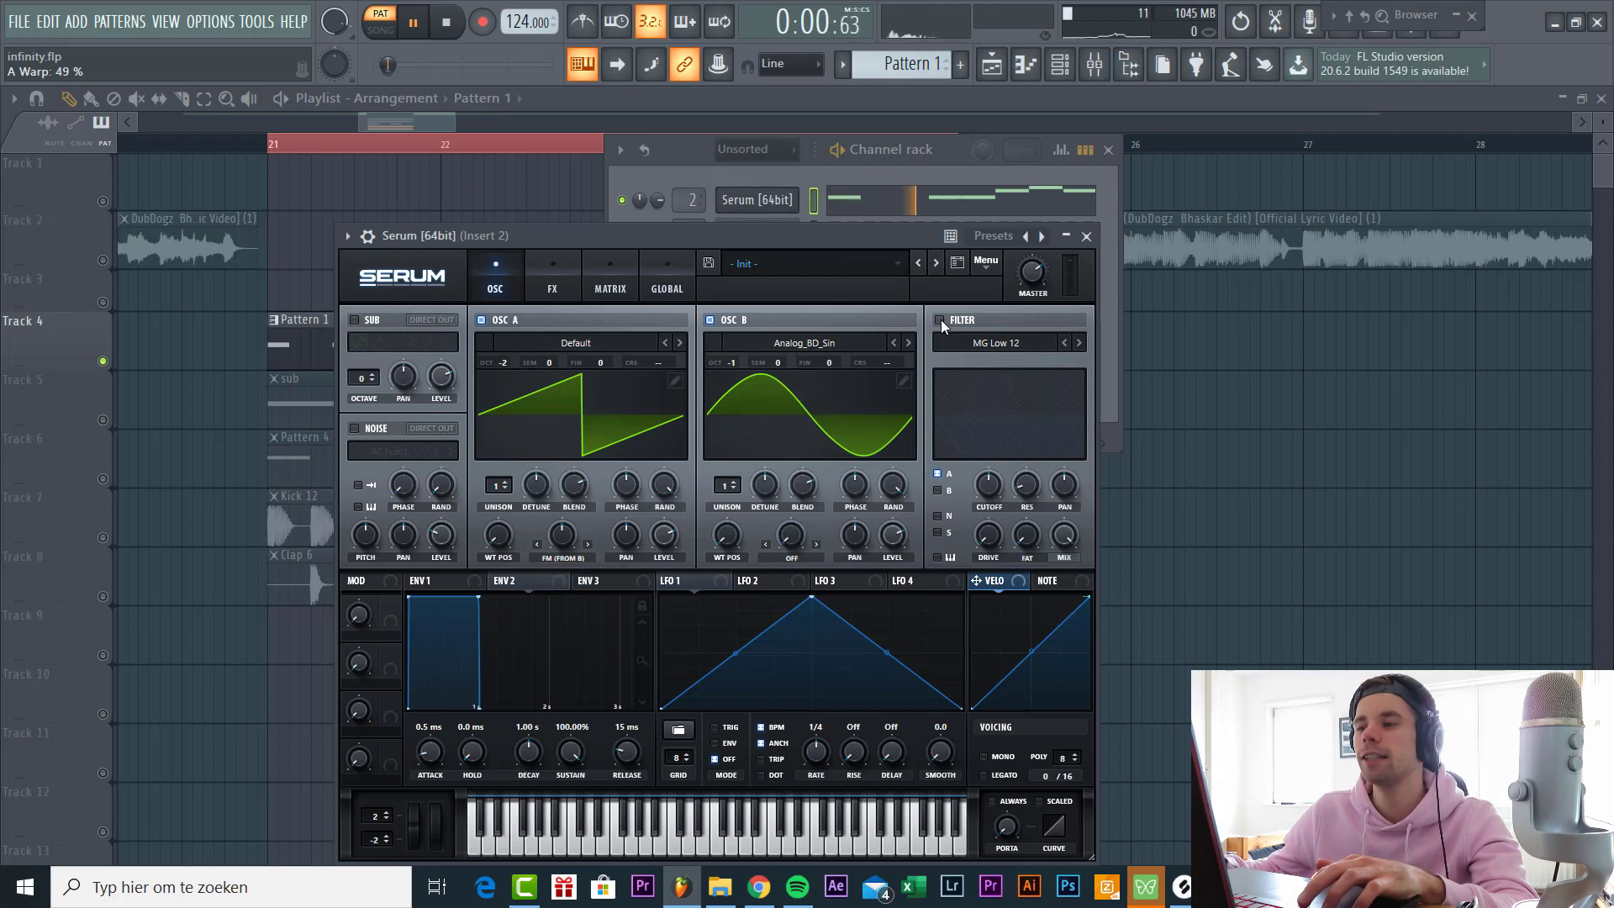
# Enable the filter with the MG Low 24 type and route oscillator B through it as well.
pyautogui.click(940, 320)
pyautogui.click(1080, 343)
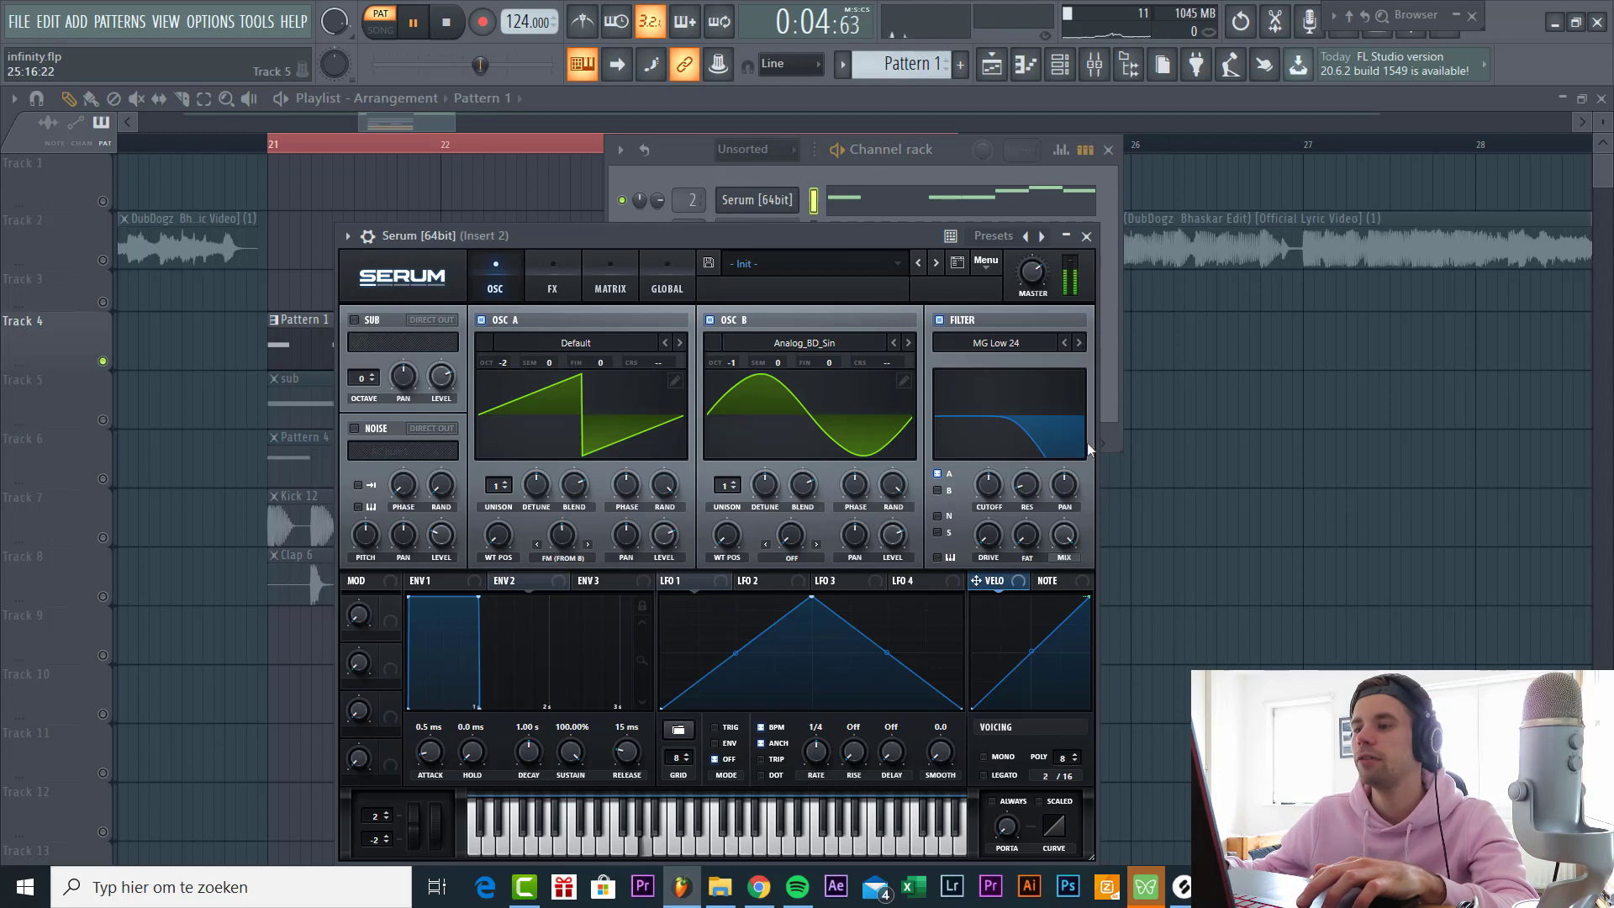
pyautogui.click(938, 491)
# Give Env 2 a 0% sustain and 423 ms decay, and assign it to the filter cutoff with an amount of 75.
pyautogui.moveTo(576, 752); pyautogui.dragTo(576, 807)
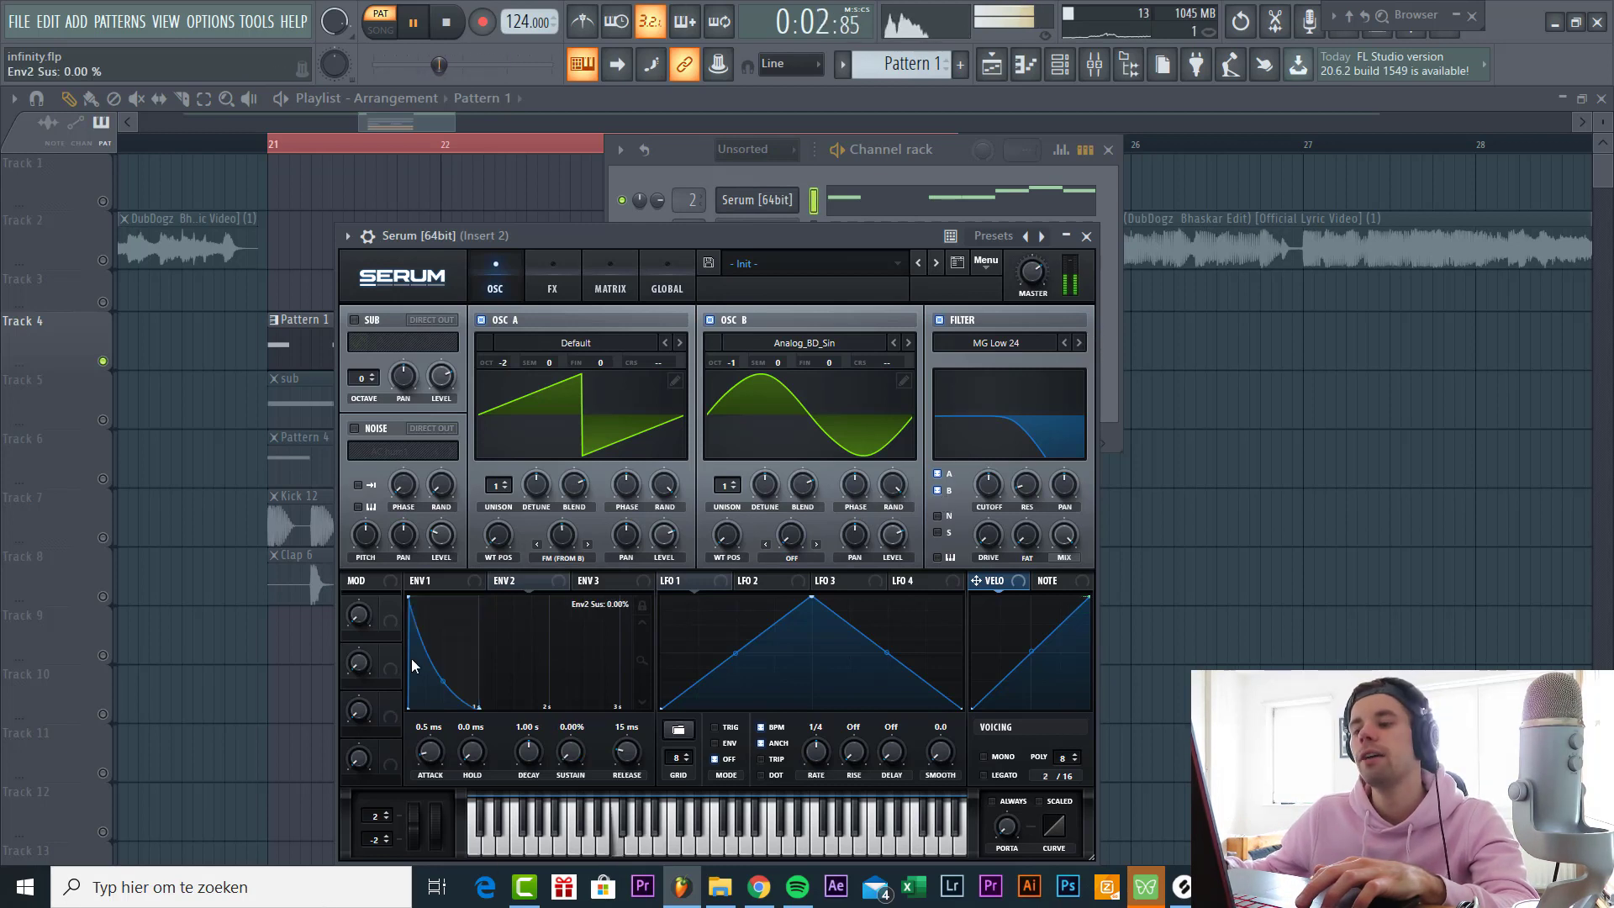
pyautogui.moveTo(523, 754); pyautogui.dragTo(513, 751)
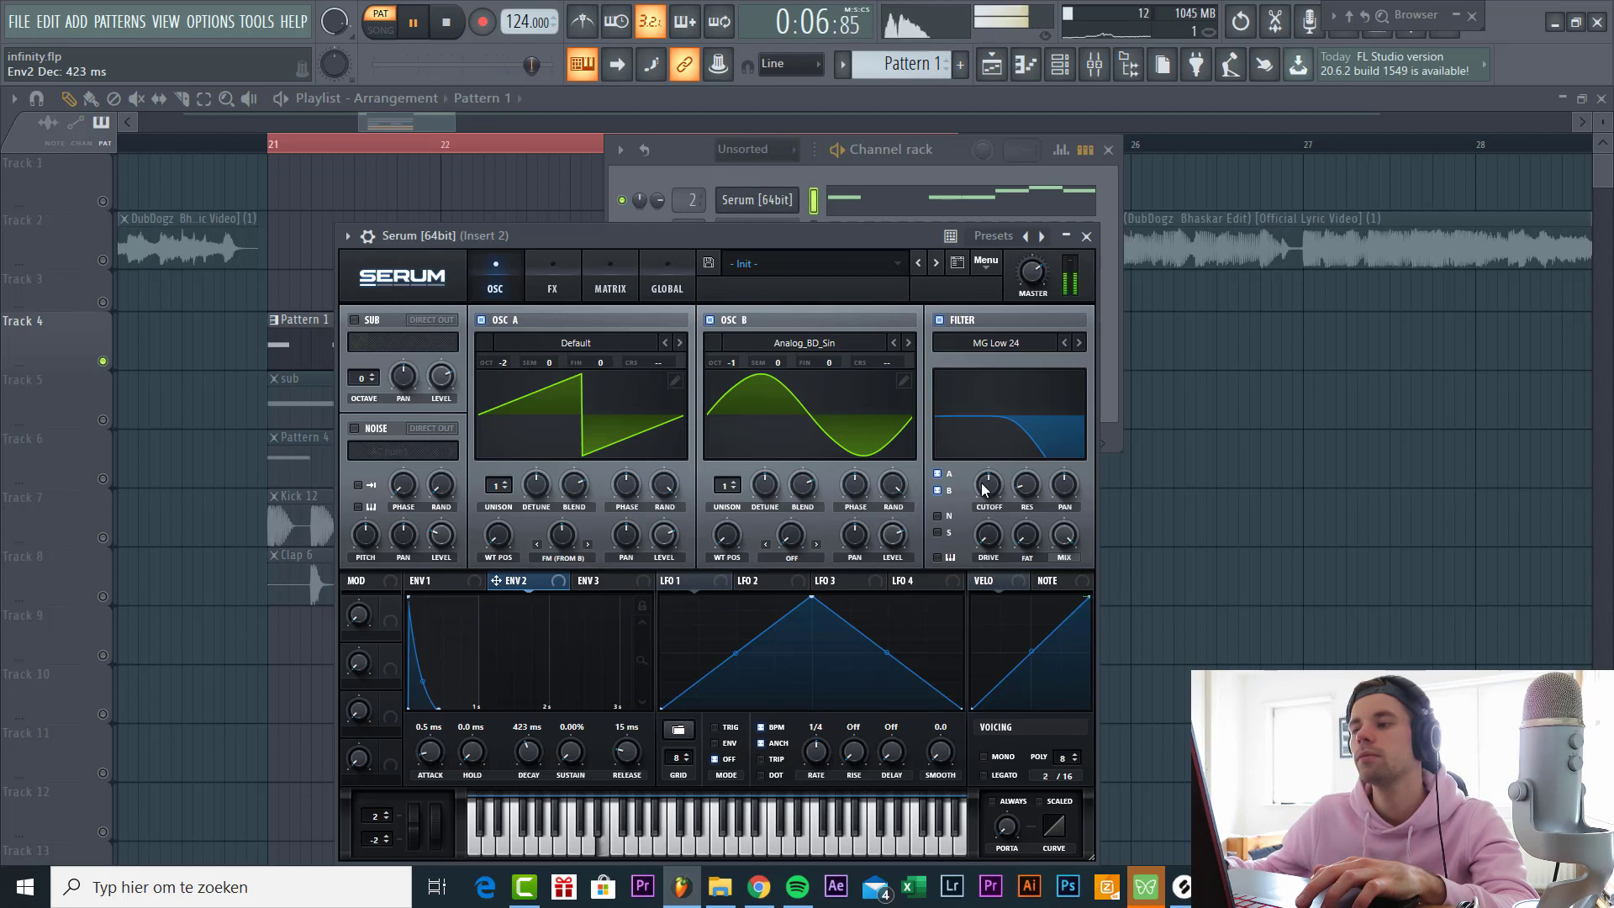
pyautogui.moveTo(983, 490)
pyautogui.mouseDown()
pyautogui.moveTo(948, 533)
pyautogui.moveTo(989, 488)
pyautogui.mouseUp()
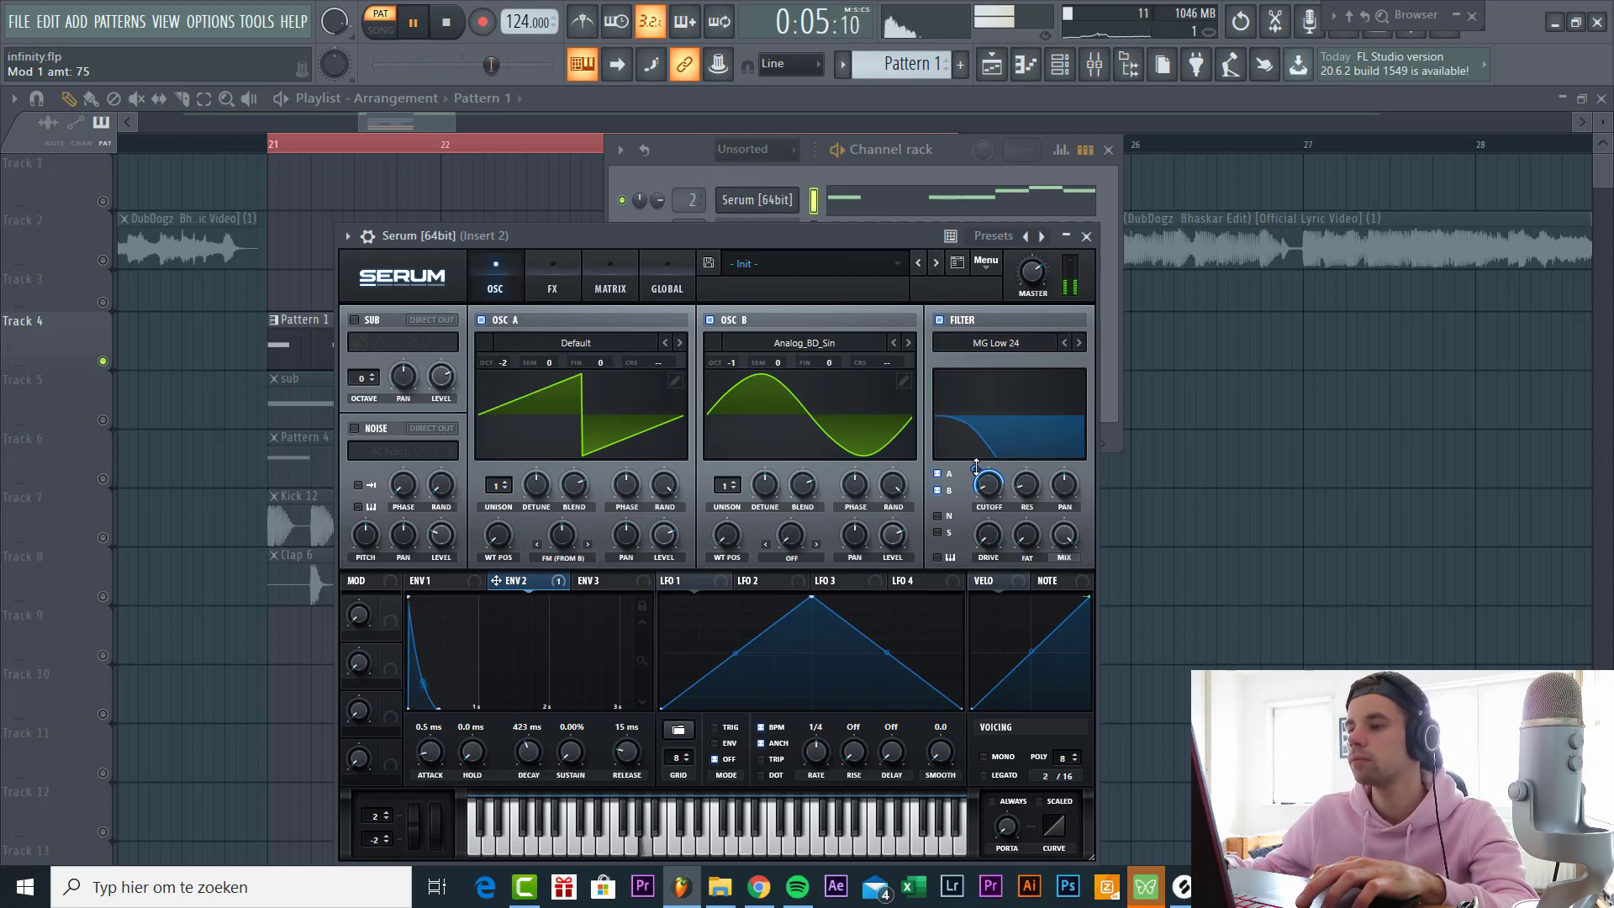
# Set the filter cutoff to 22 Hz and the filter drive to 21%.
pyautogui.click(988, 487)
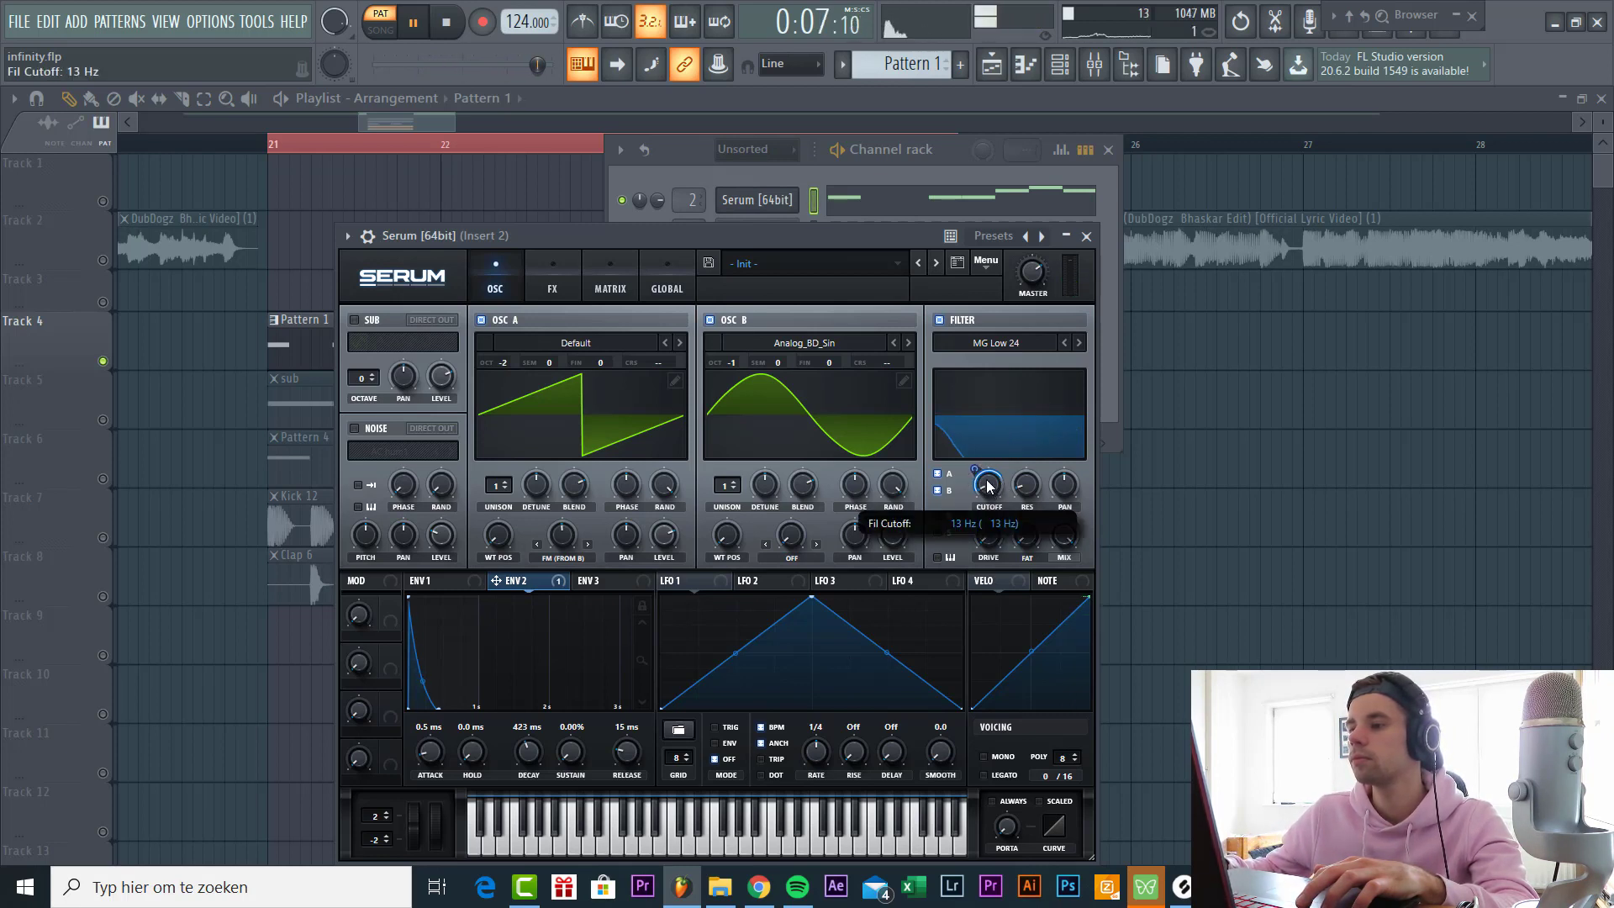
pyautogui.moveTo(987, 487); pyautogui.dragTo(987, 477)
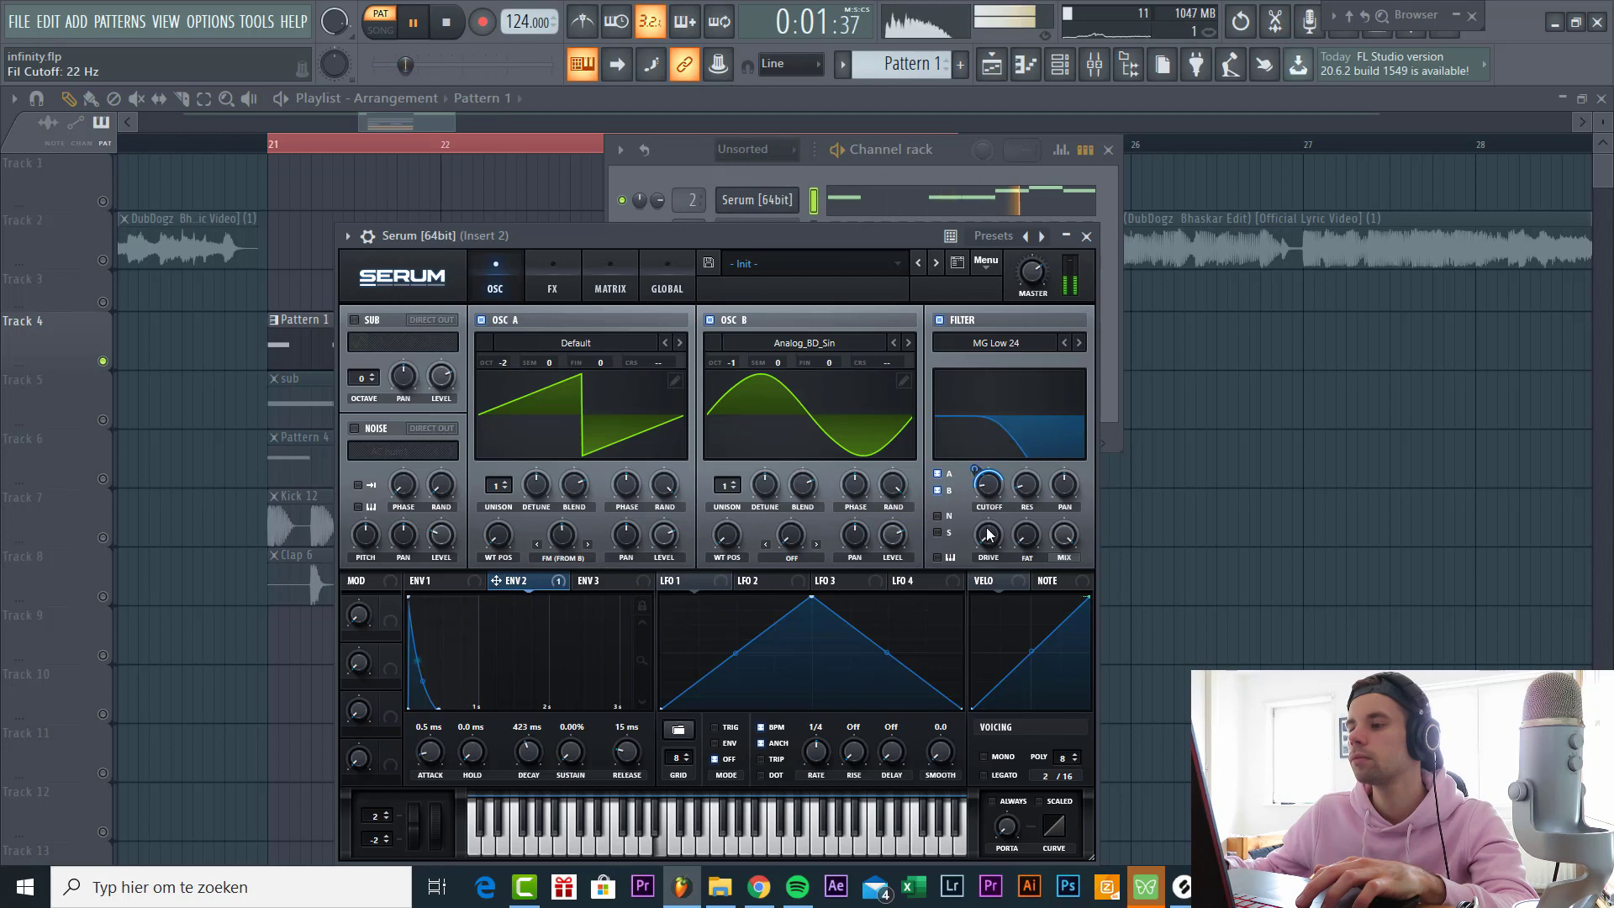
pyautogui.moveTo(989, 534); pyautogui.dragTo(990, 504)
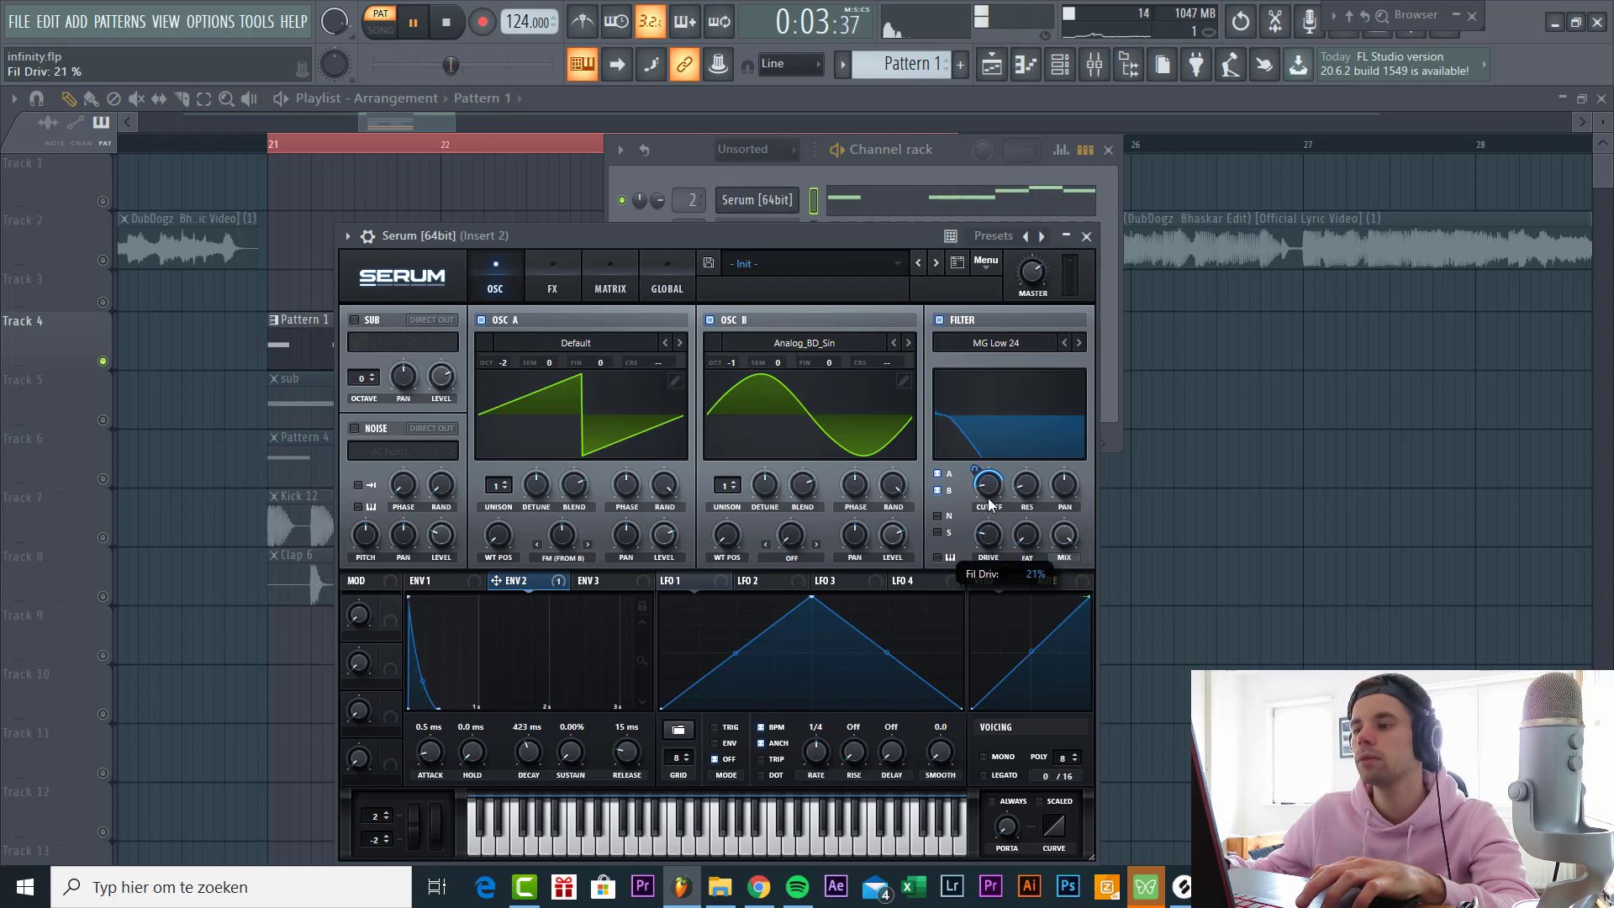
# Enable mono, legato and always-on portamento at 19 ms, and set Env 2's decay to 667 ms.
pyautogui.click(992, 801)
pyautogui.click(984, 775)
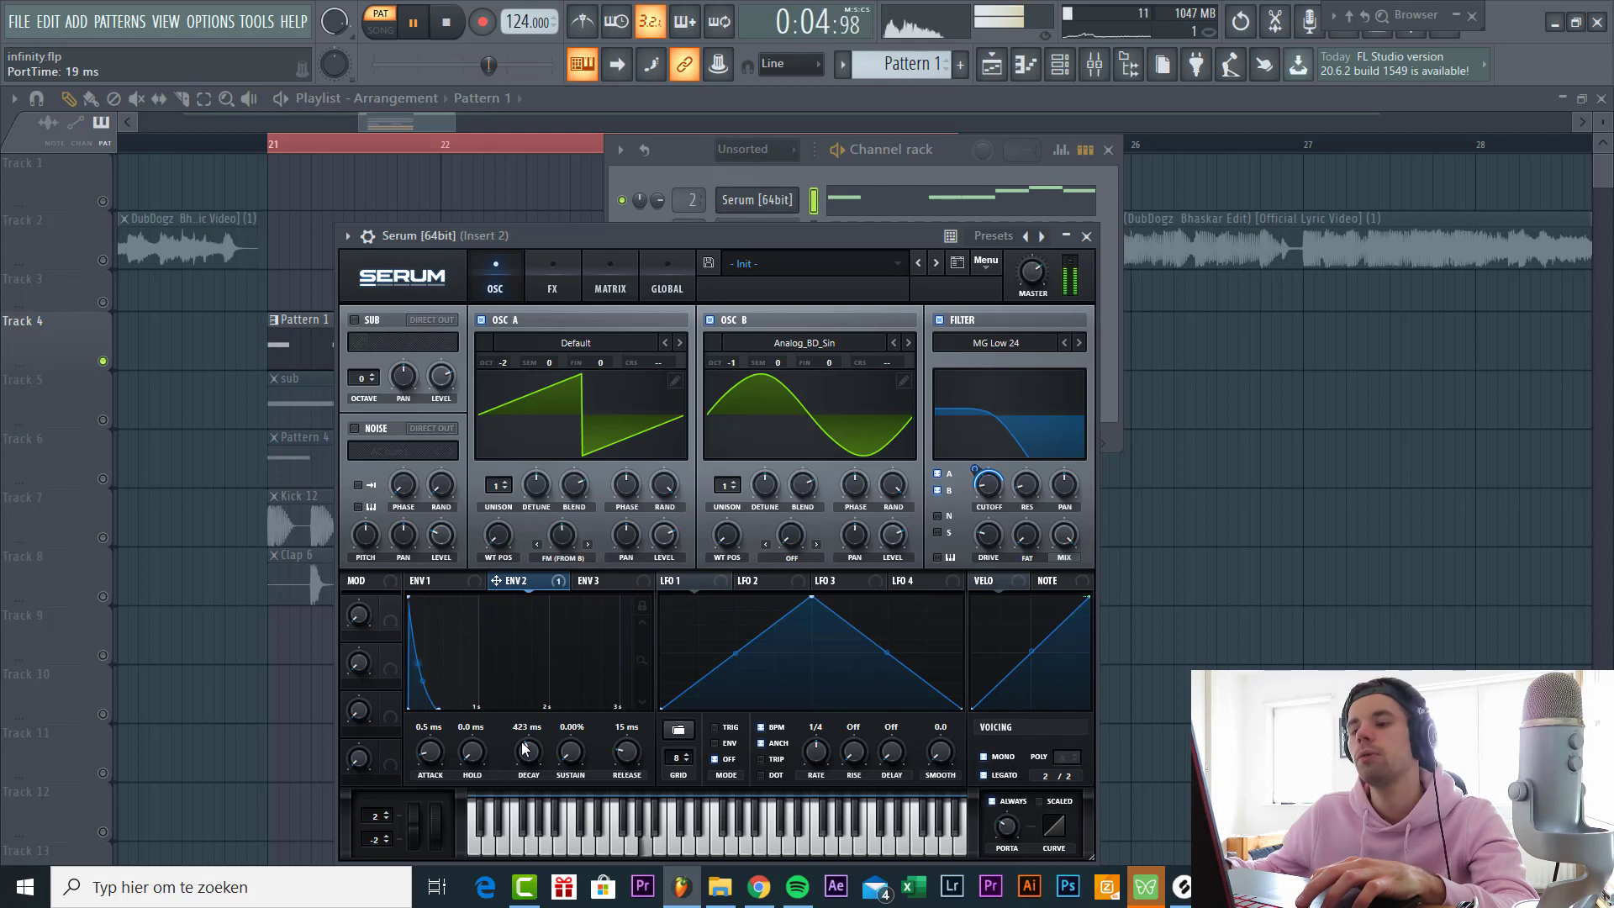
pyautogui.moveTo(527, 750); pyautogui.dragTo(527, 744)
# Add a modulation matrix routing from Env 3 to the global master tuning with a small positive amount.
pyautogui.click(633, 590)
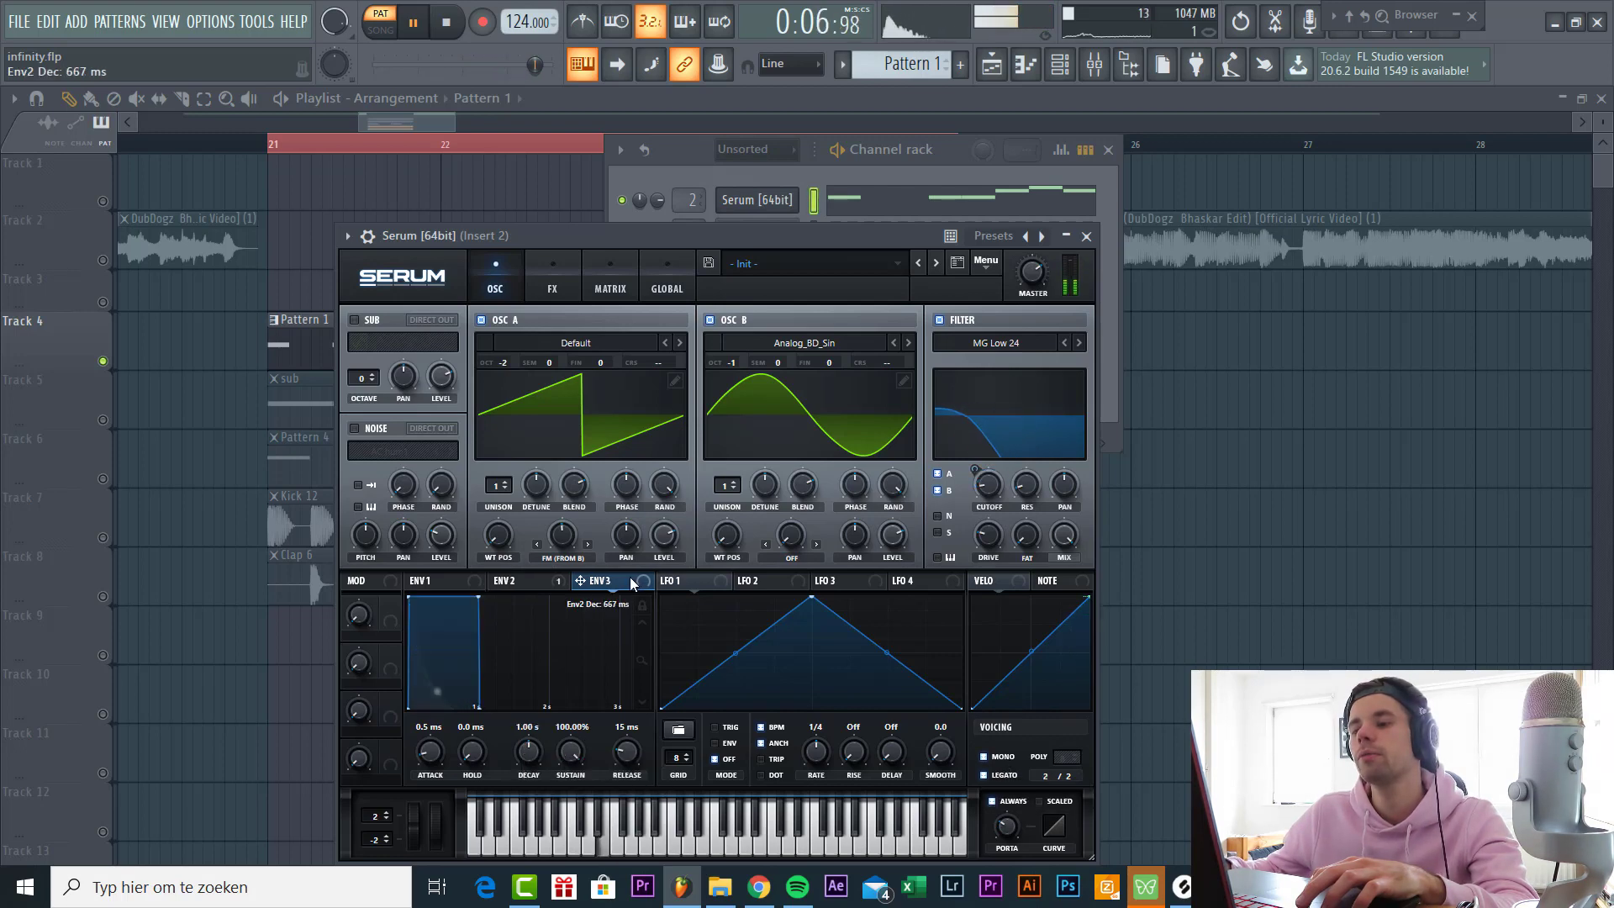
pyautogui.click(600, 292)
pyautogui.click(390, 371)
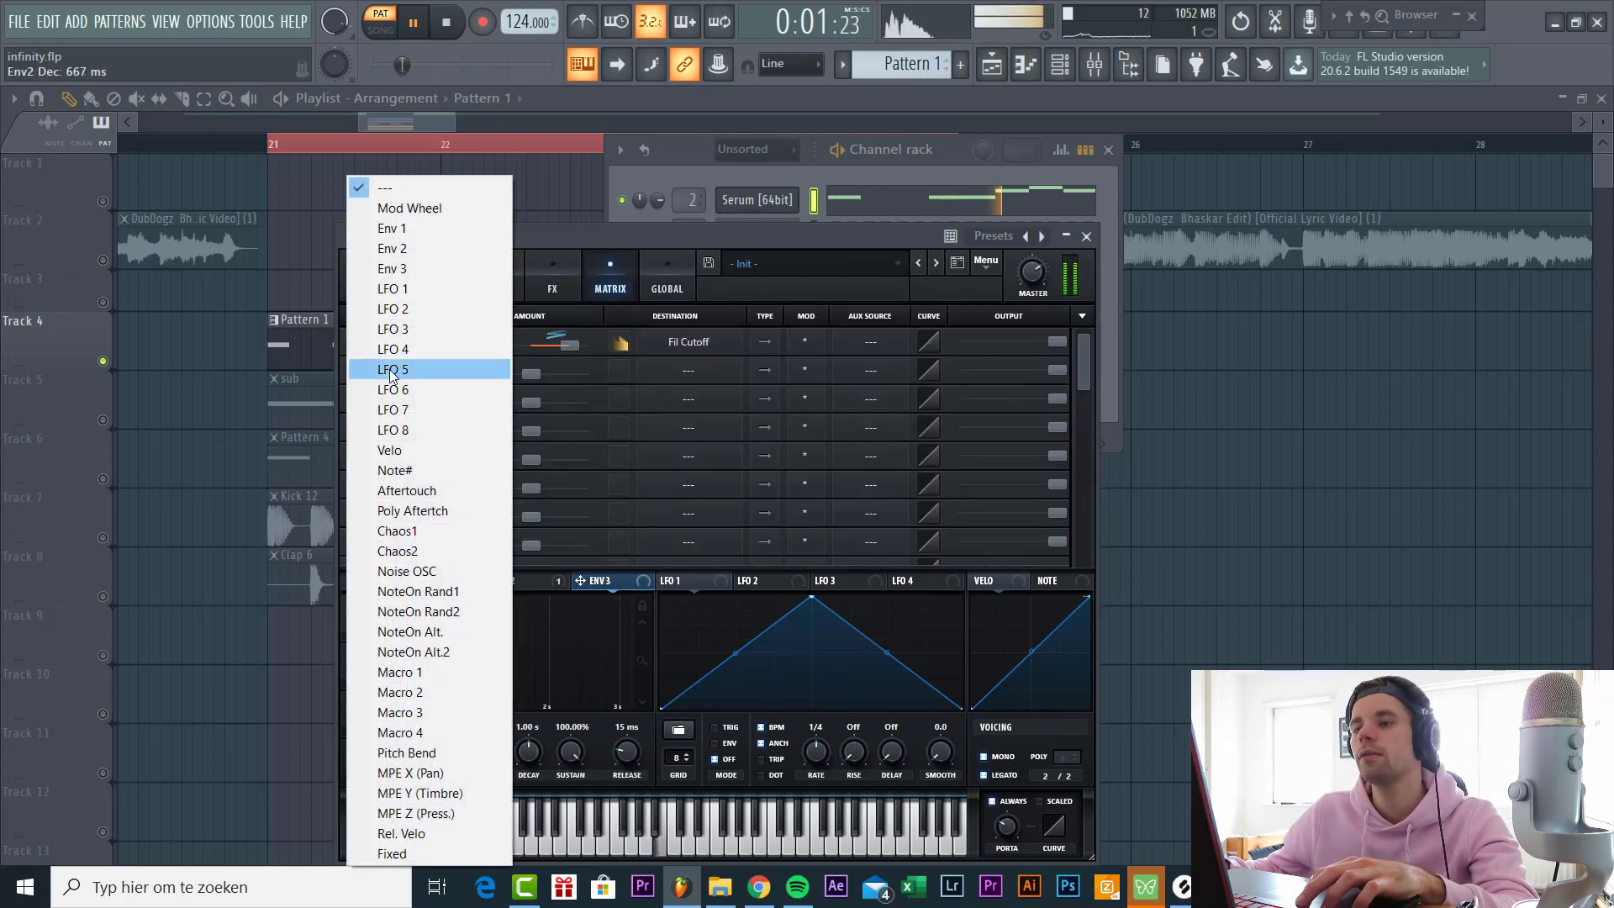
pyautogui.click(392, 253)
pyautogui.click(688, 370)
pyautogui.moveTo(766, 538)
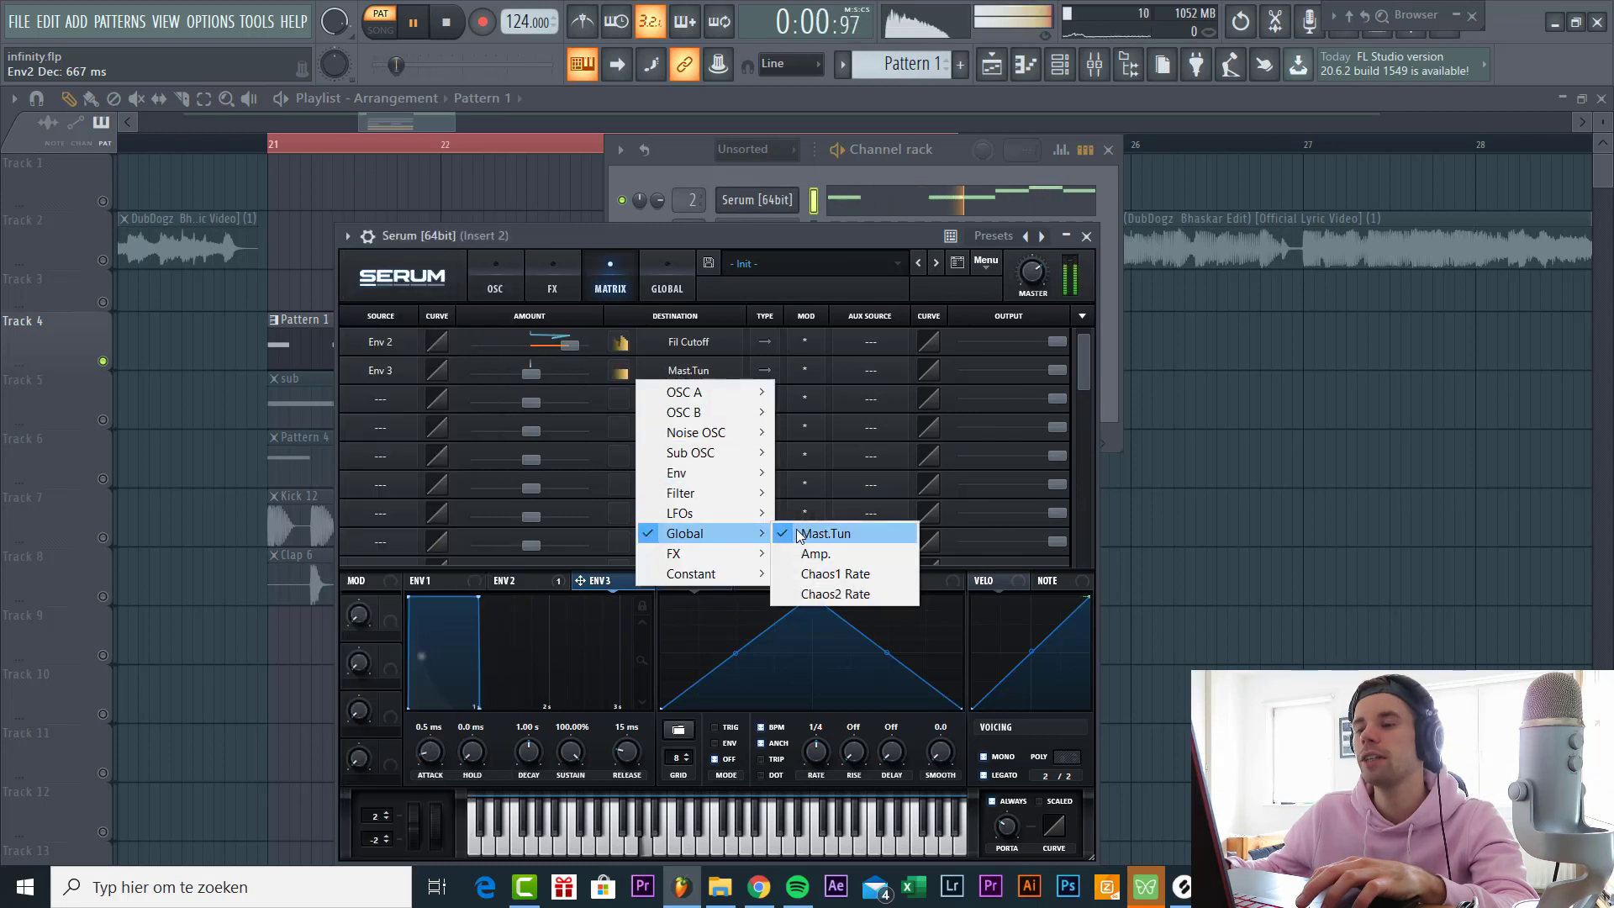
pyautogui.click(825, 533)
pyautogui.moveTo(527, 375); pyautogui.dragTo(544, 374)
# Set Env 3's sustain to 0% and its decay to 18 ms.
pyautogui.moveTo(558, 777); pyautogui.dragTo(558, 807)
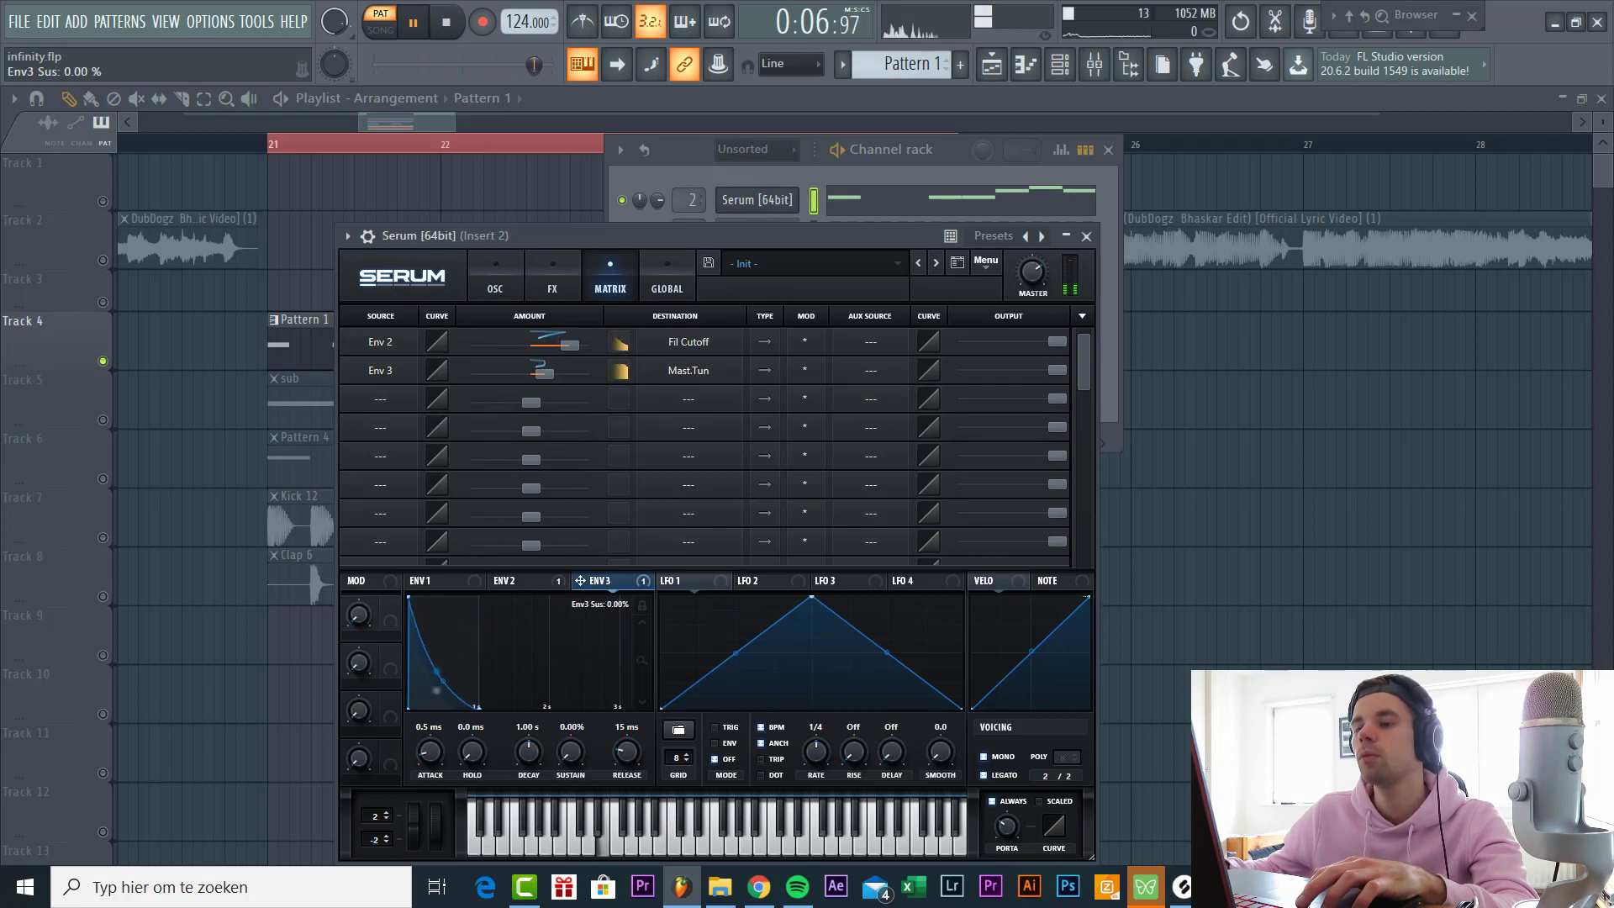
pyautogui.moveTo(528, 755); pyautogui.dragTo(506, 777)
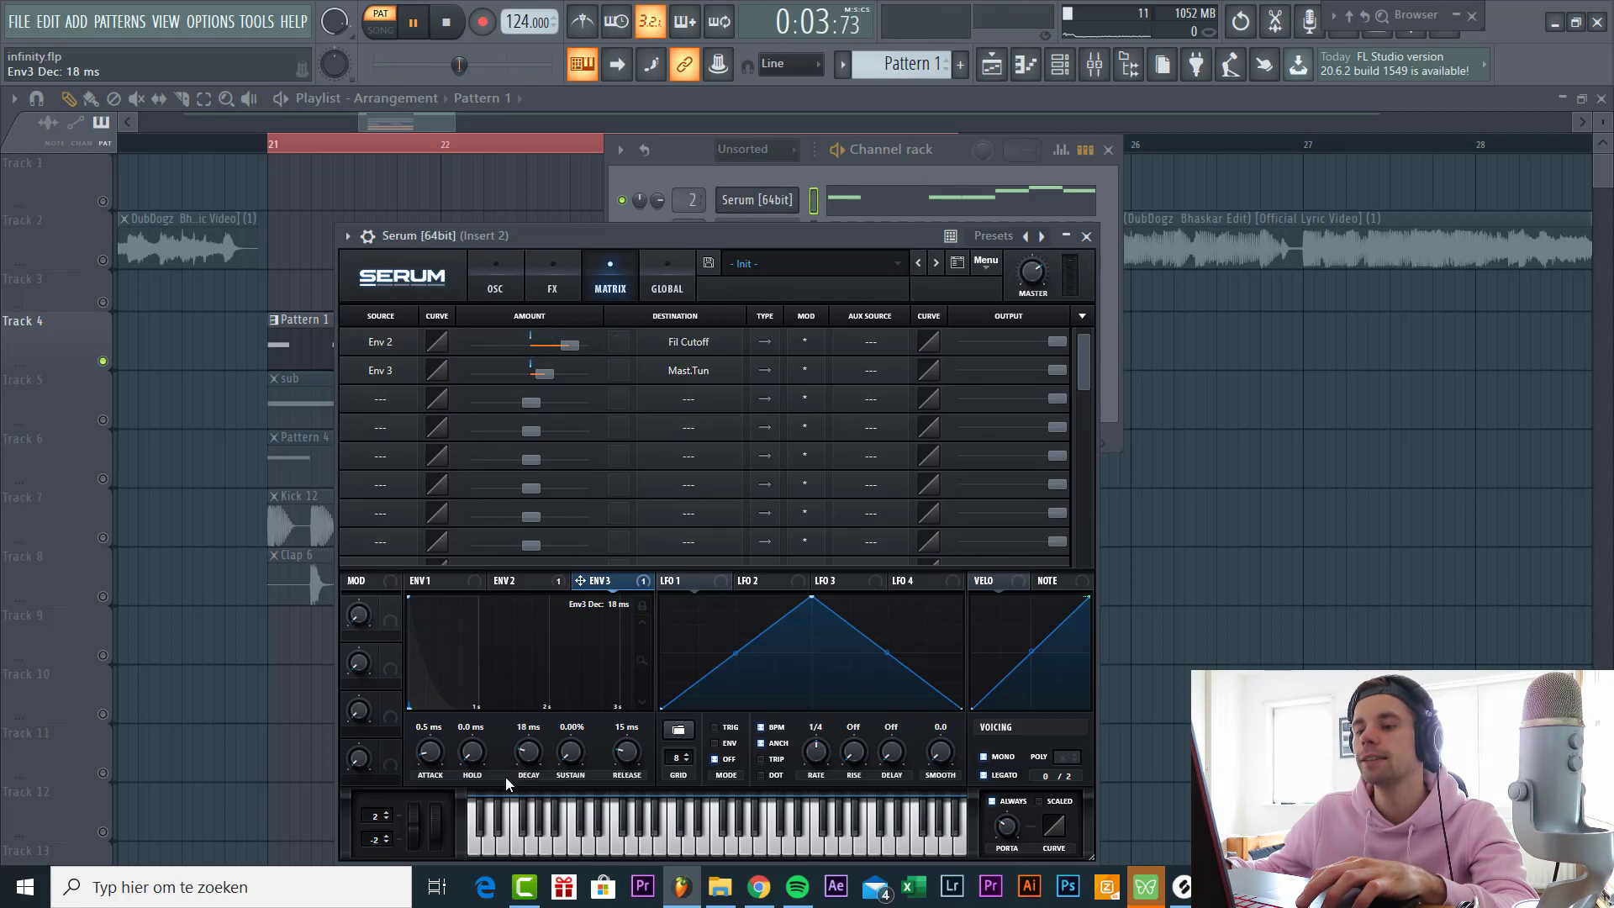
# Enable the Hyper/Dimension effect with the hyper mix at 0% and a moderate dimension mix, and turn on Tube distortion.
pyautogui.click(548, 288)
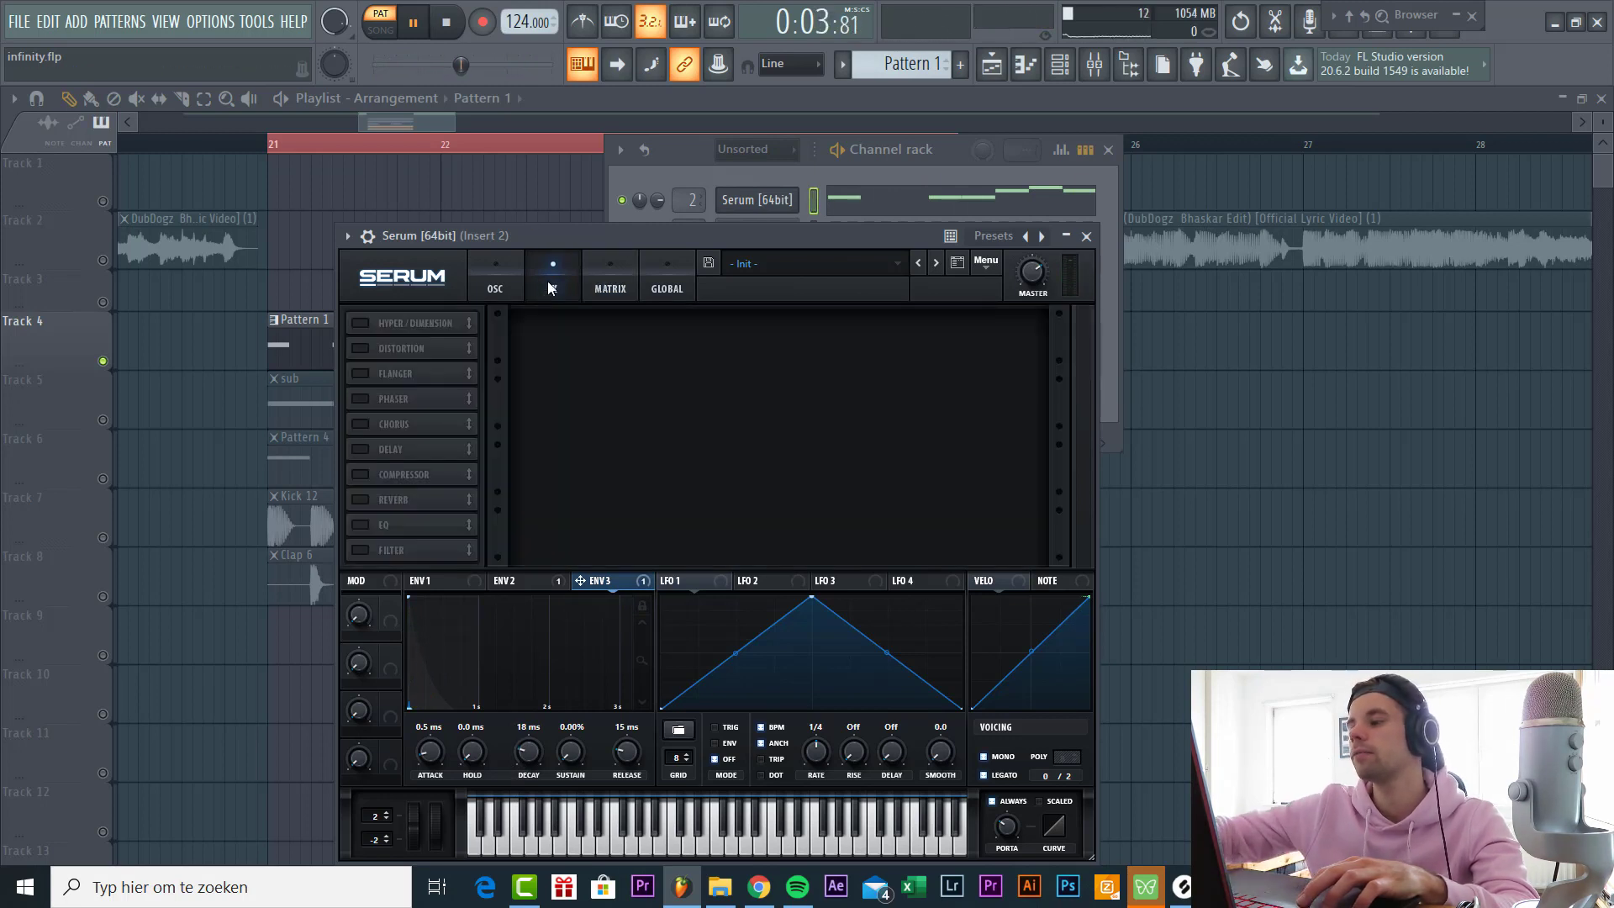
pyautogui.click(378, 326)
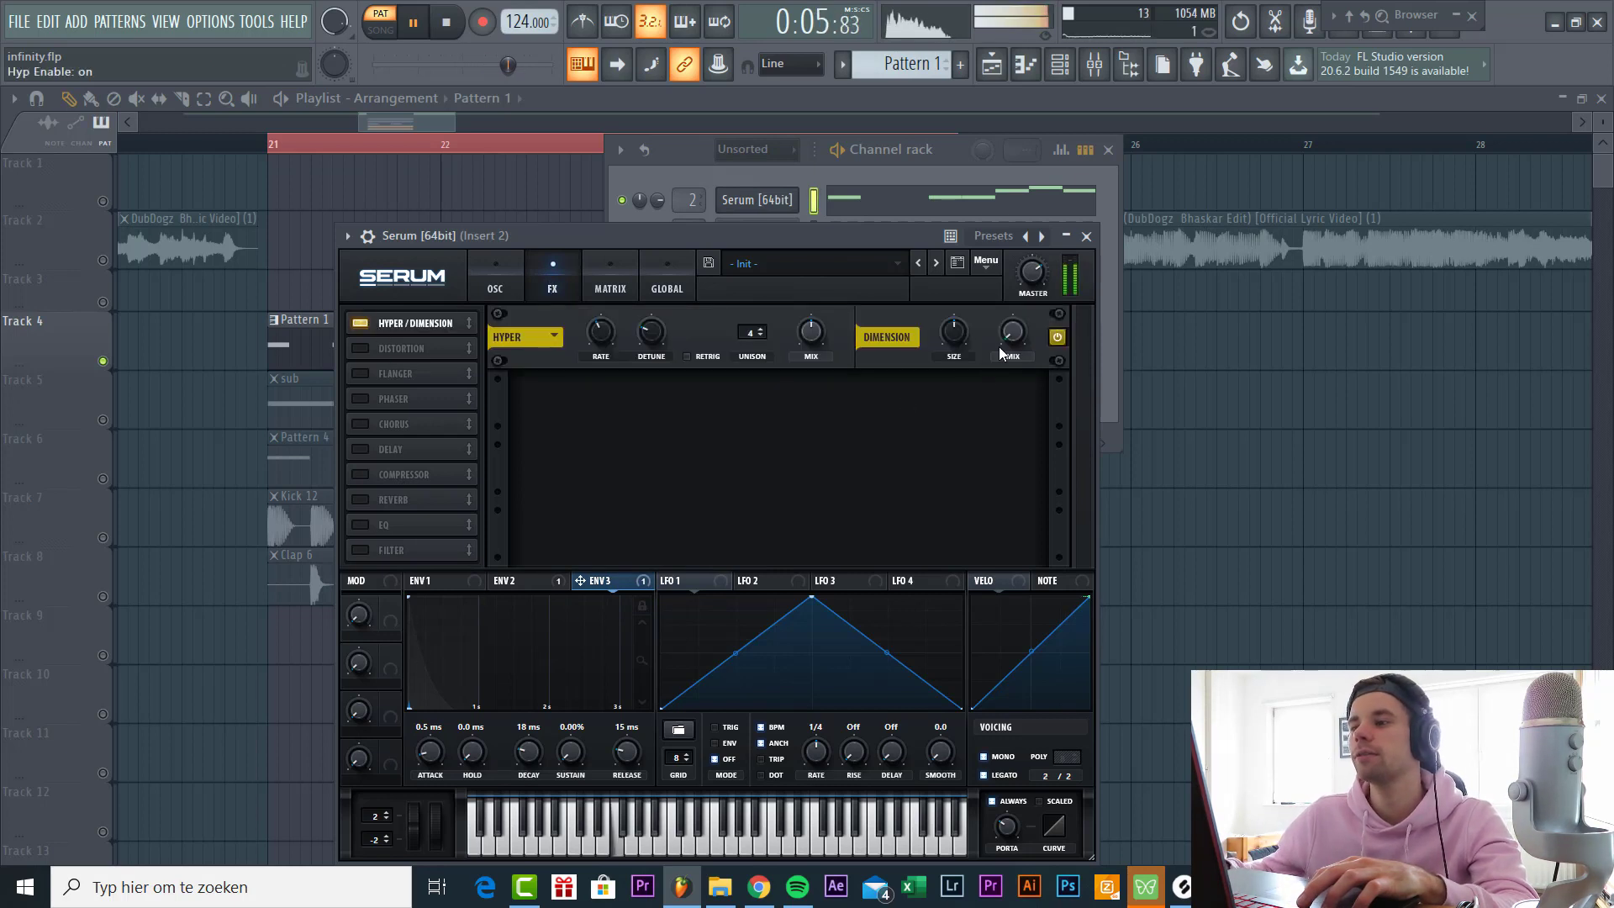
pyautogui.moveTo(1000, 351); pyautogui.dragTo(1014, 301)
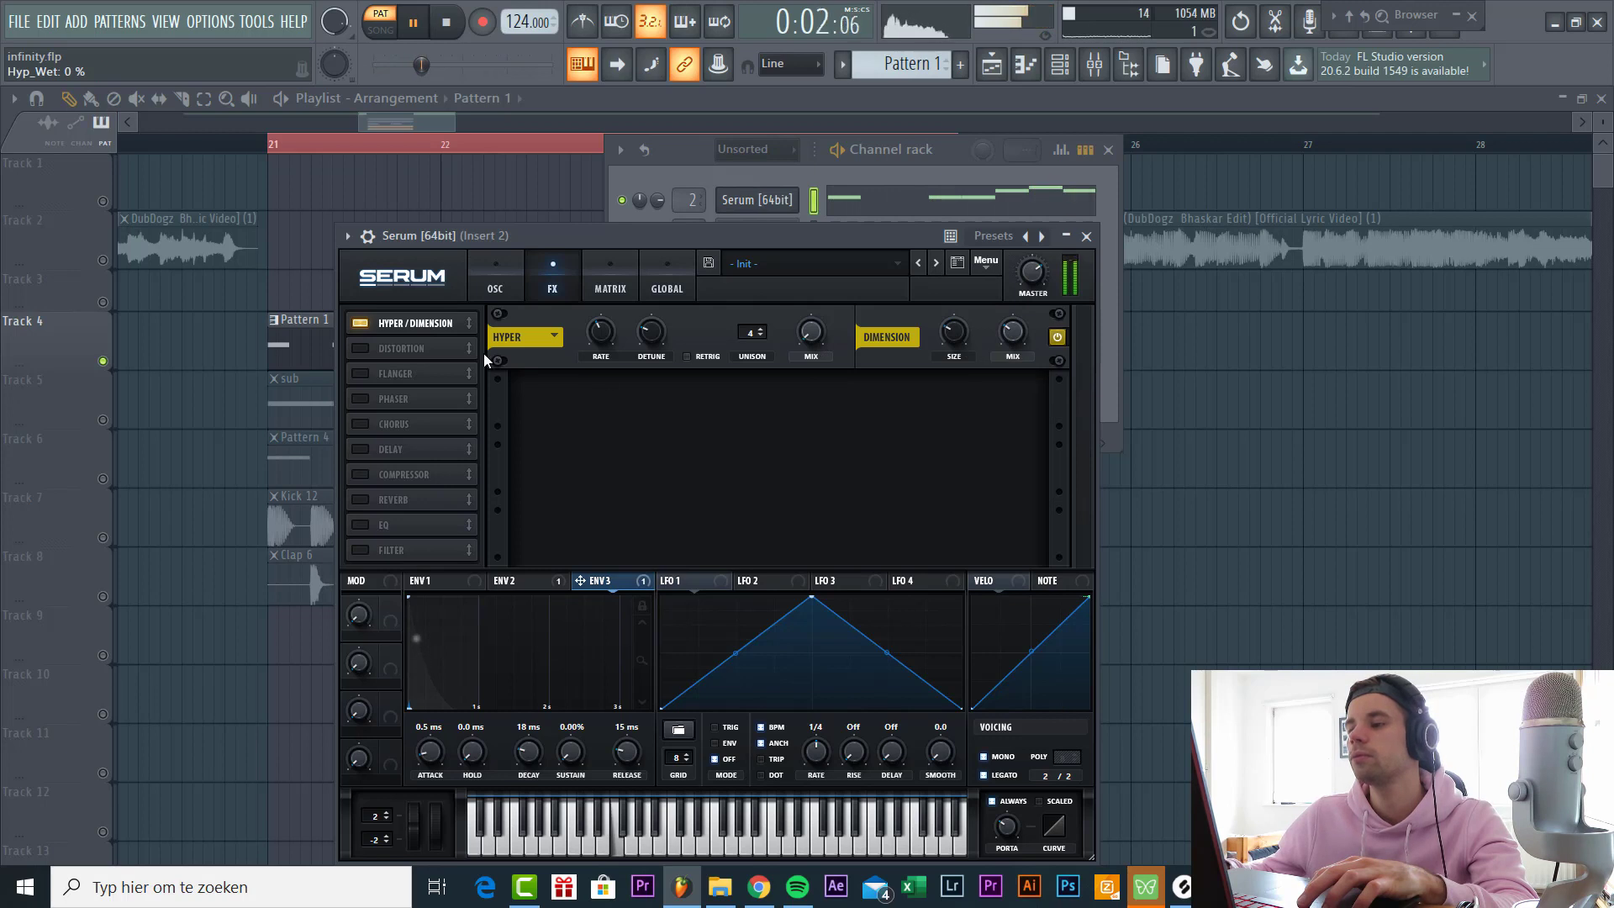
pyautogui.click(360, 348)
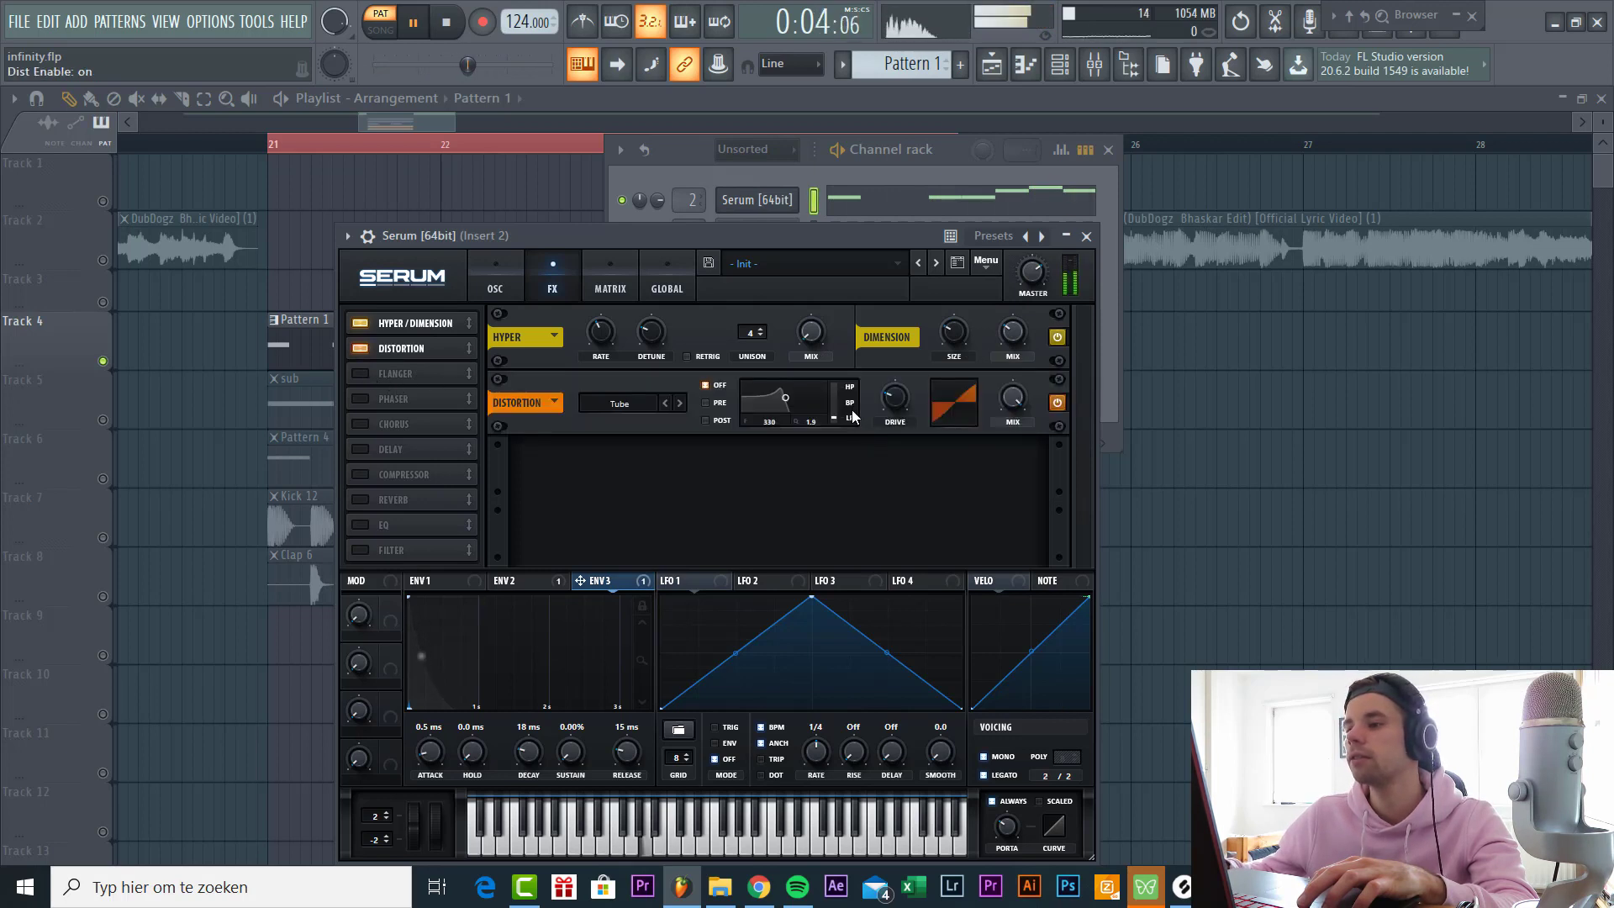
# Add a multiband compressor directly after the distortion and set its makeup gain to 13.2 dB.
pyautogui.click(425, 476)
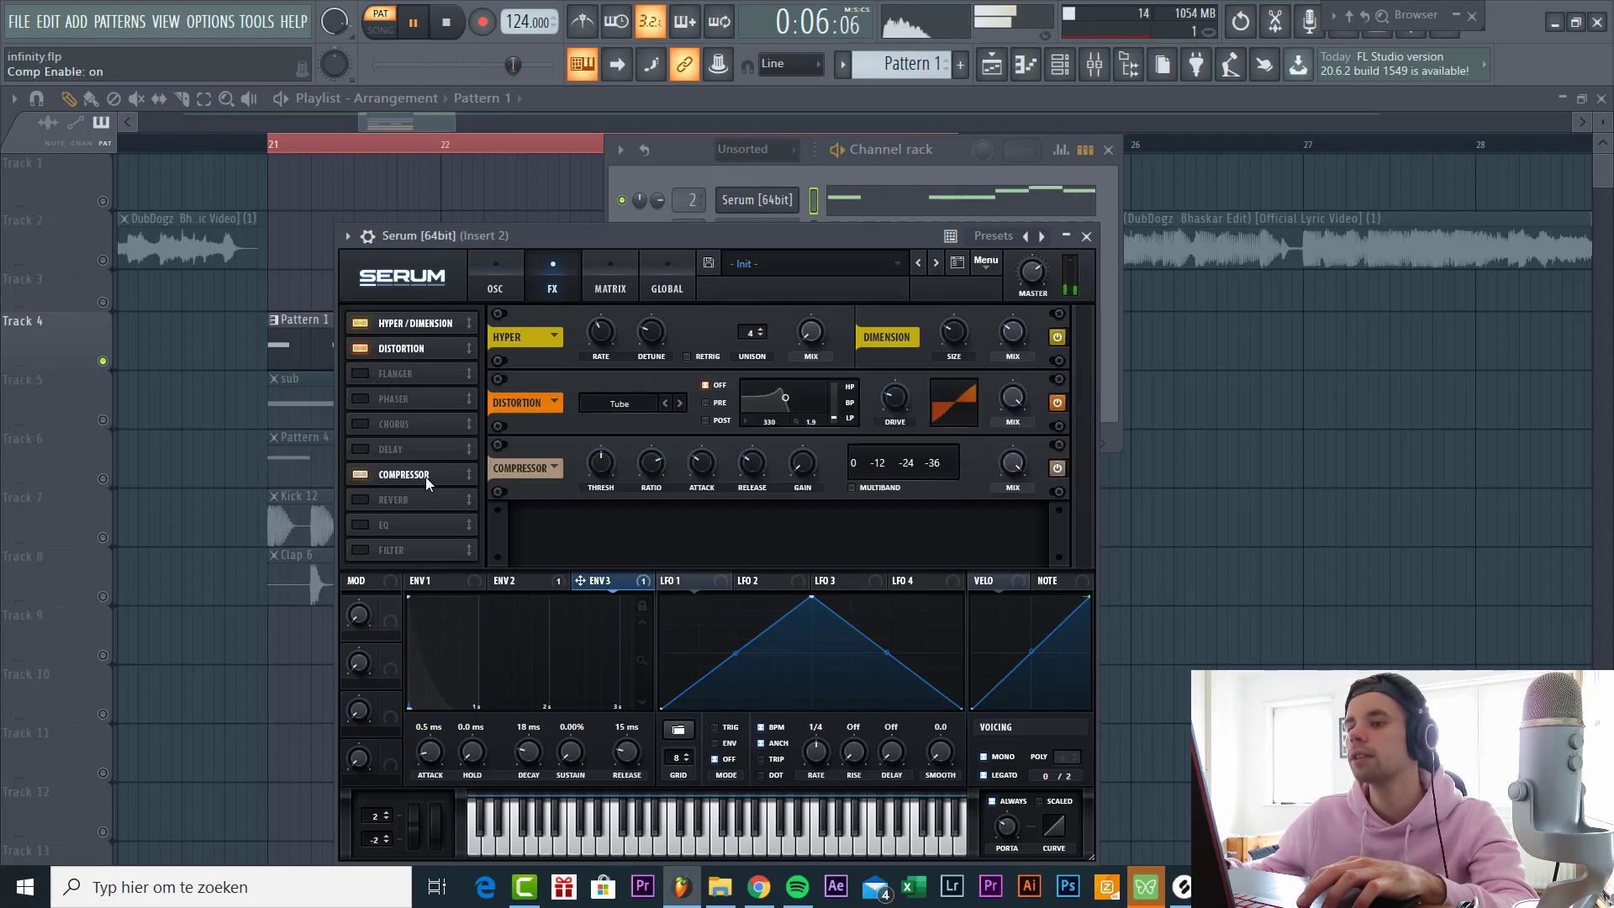
pyautogui.moveTo(427, 359); pyautogui.dragTo(422, 375)
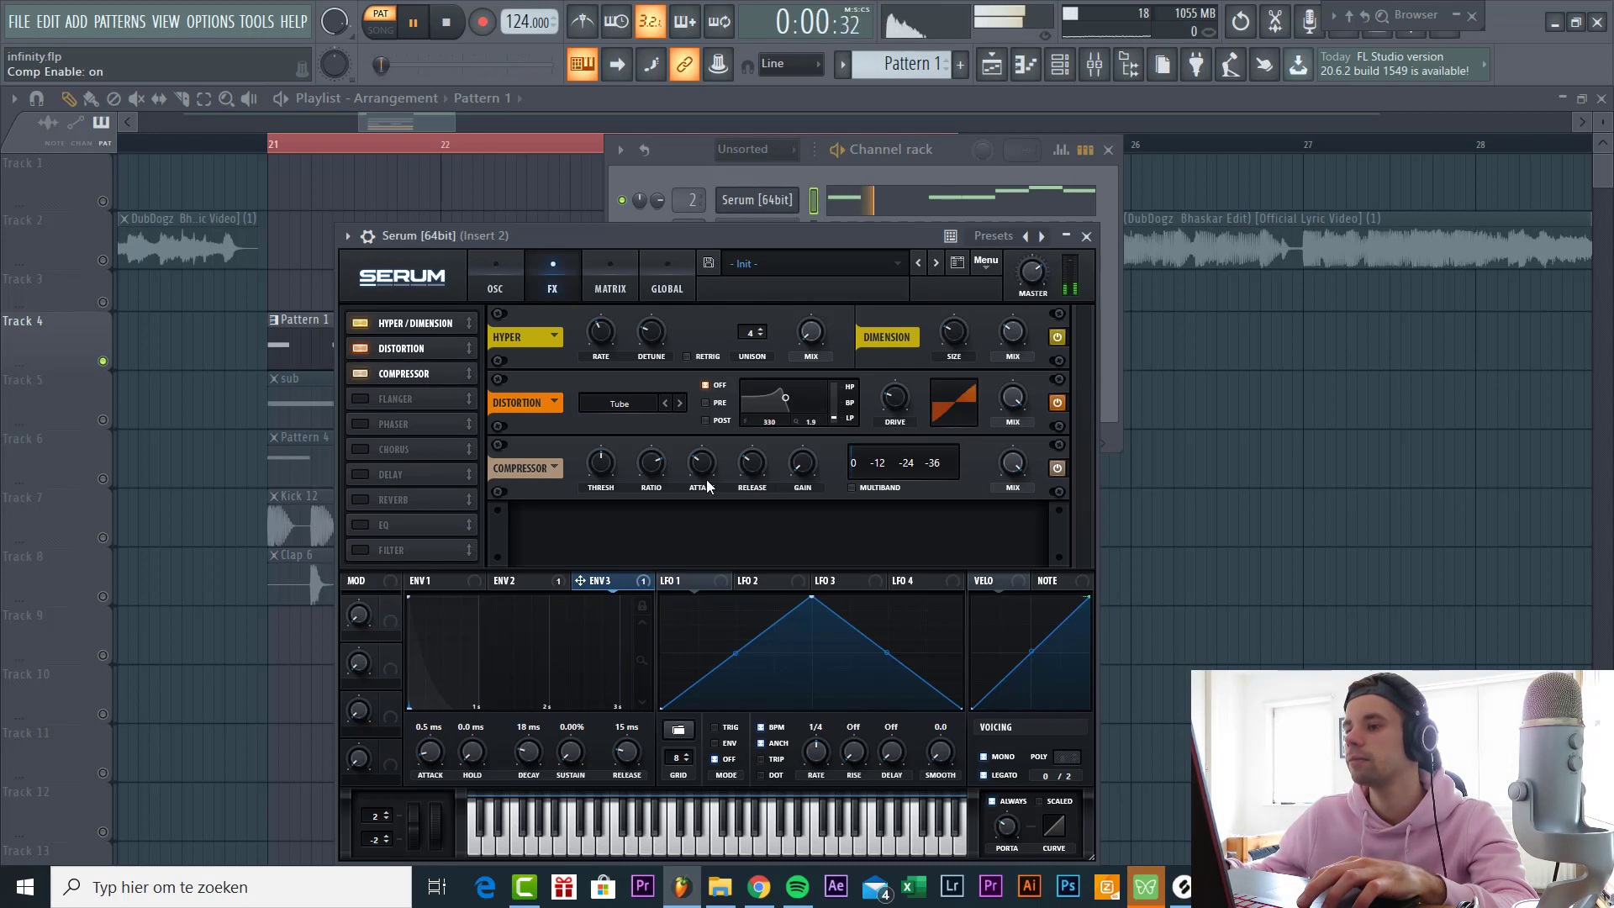
pyautogui.moveTo(799, 462); pyautogui.dragTo(797, 474)
pyautogui.scroll(2, 796, 471)
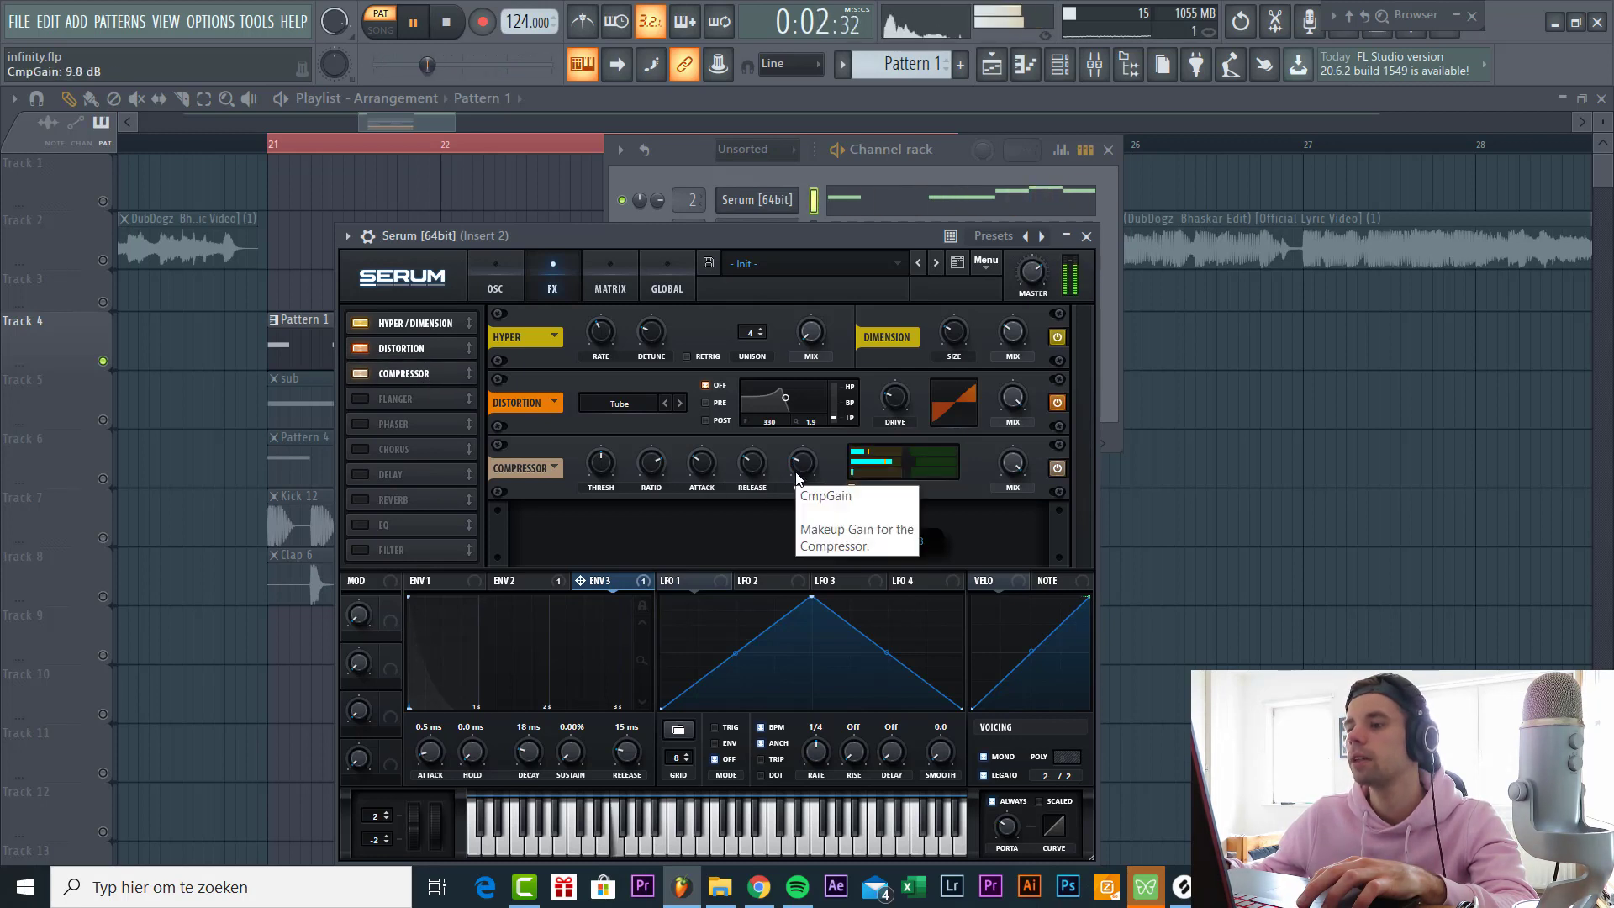
pyautogui.scroll(1, 796, 477)
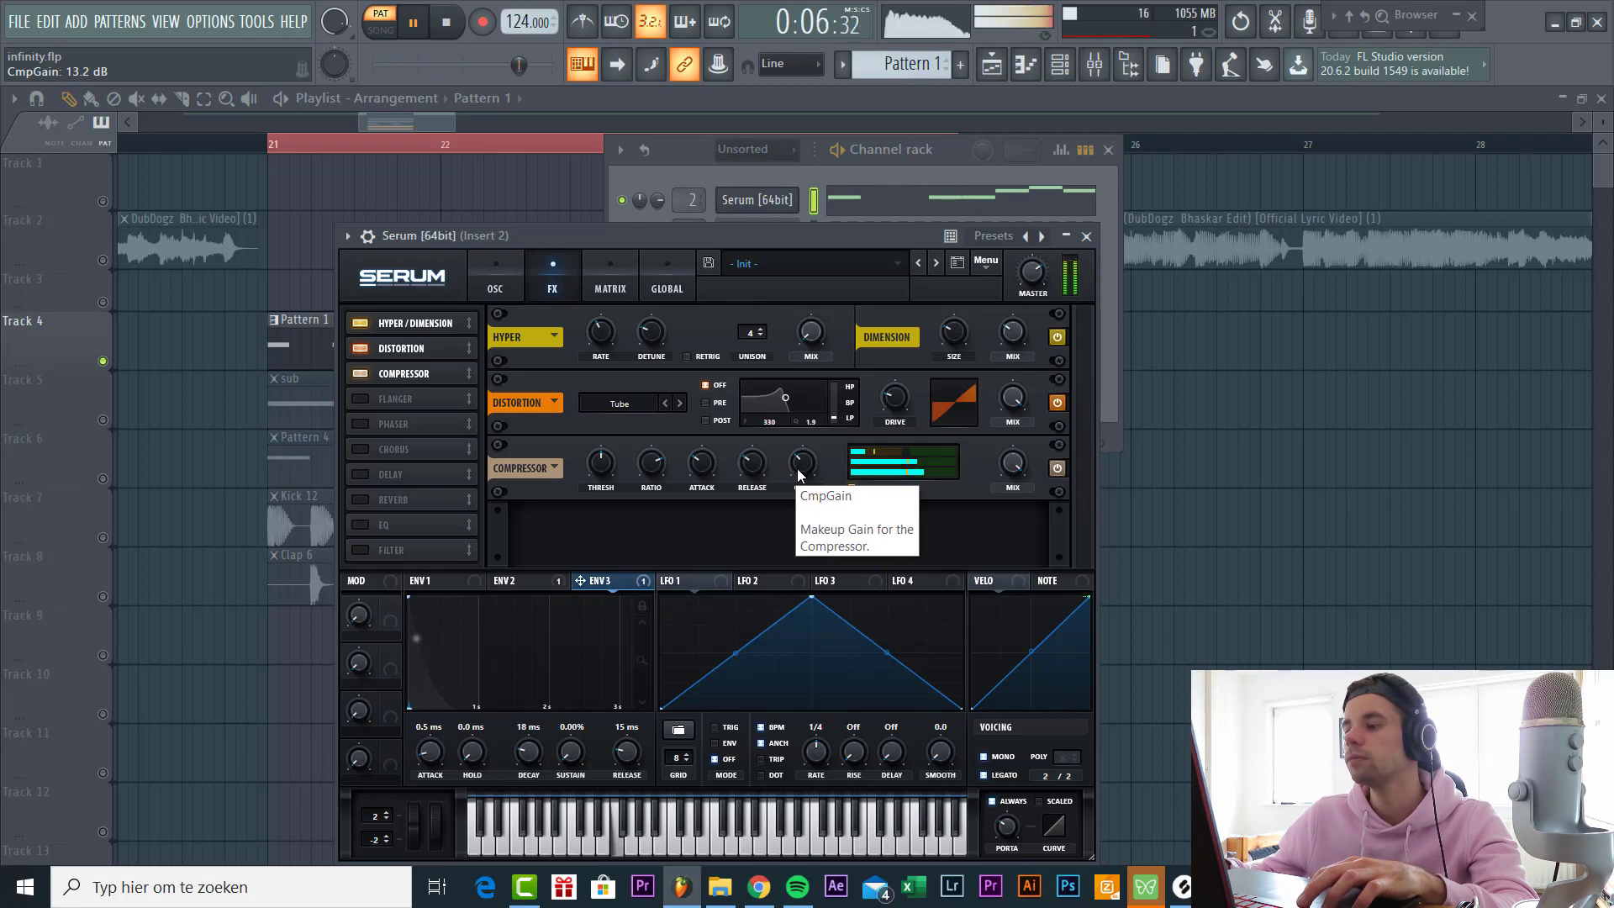
# Enable the filter effect, place it directly after the compressor and set its type to MG Low 24.
pyautogui.click(362, 550)
pyautogui.moveTo(420, 551); pyautogui.dragTo(416, 415)
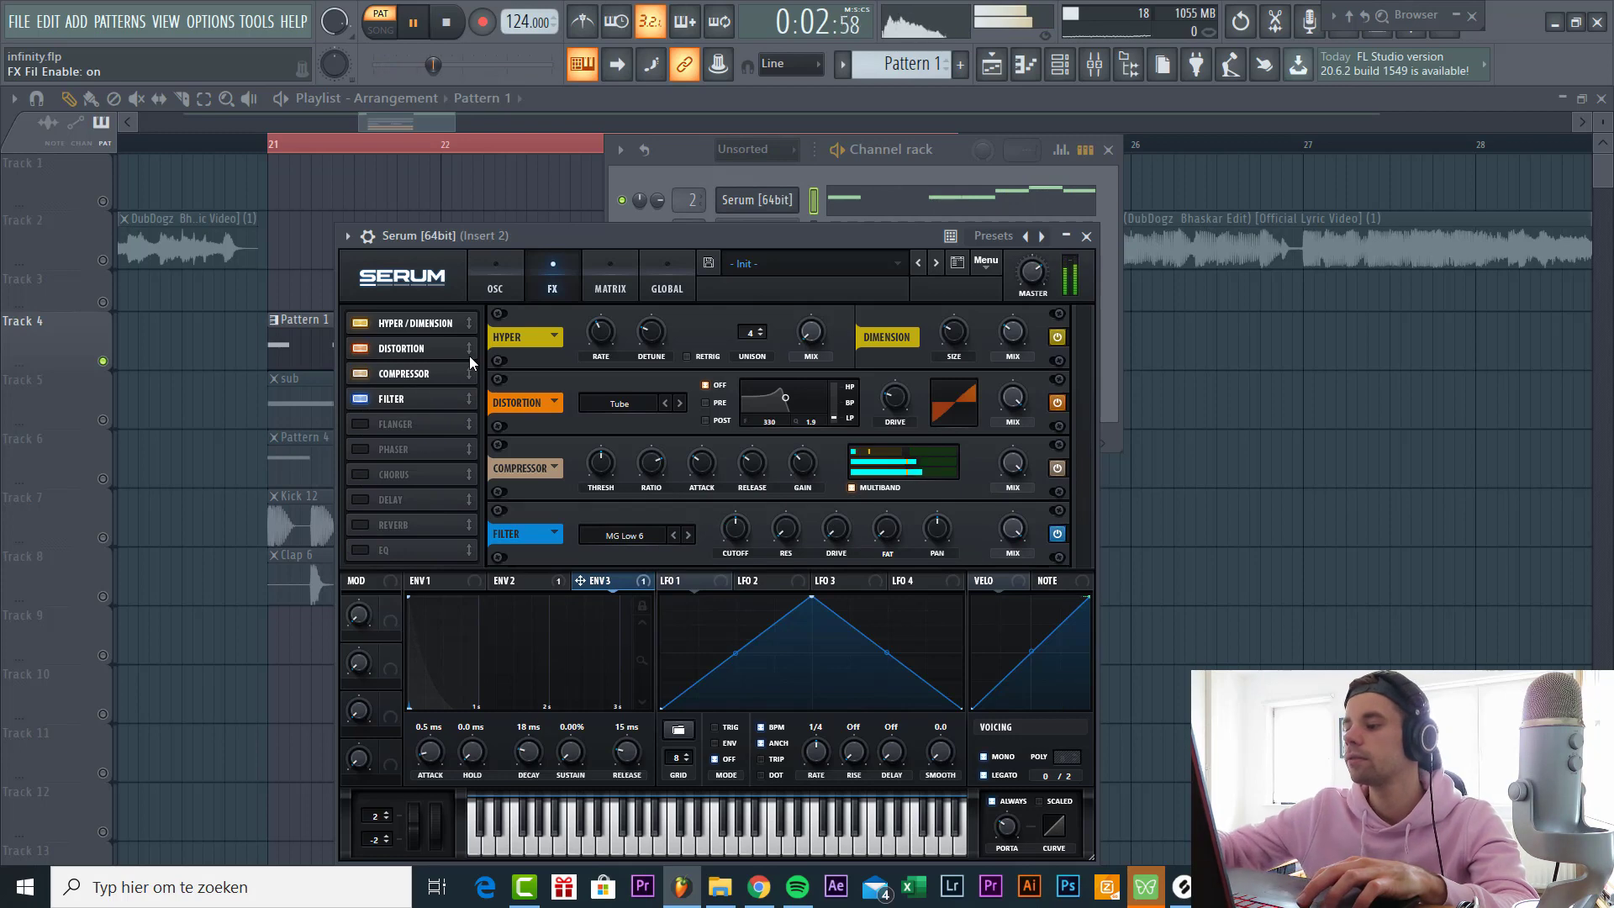
pyautogui.click(638, 536)
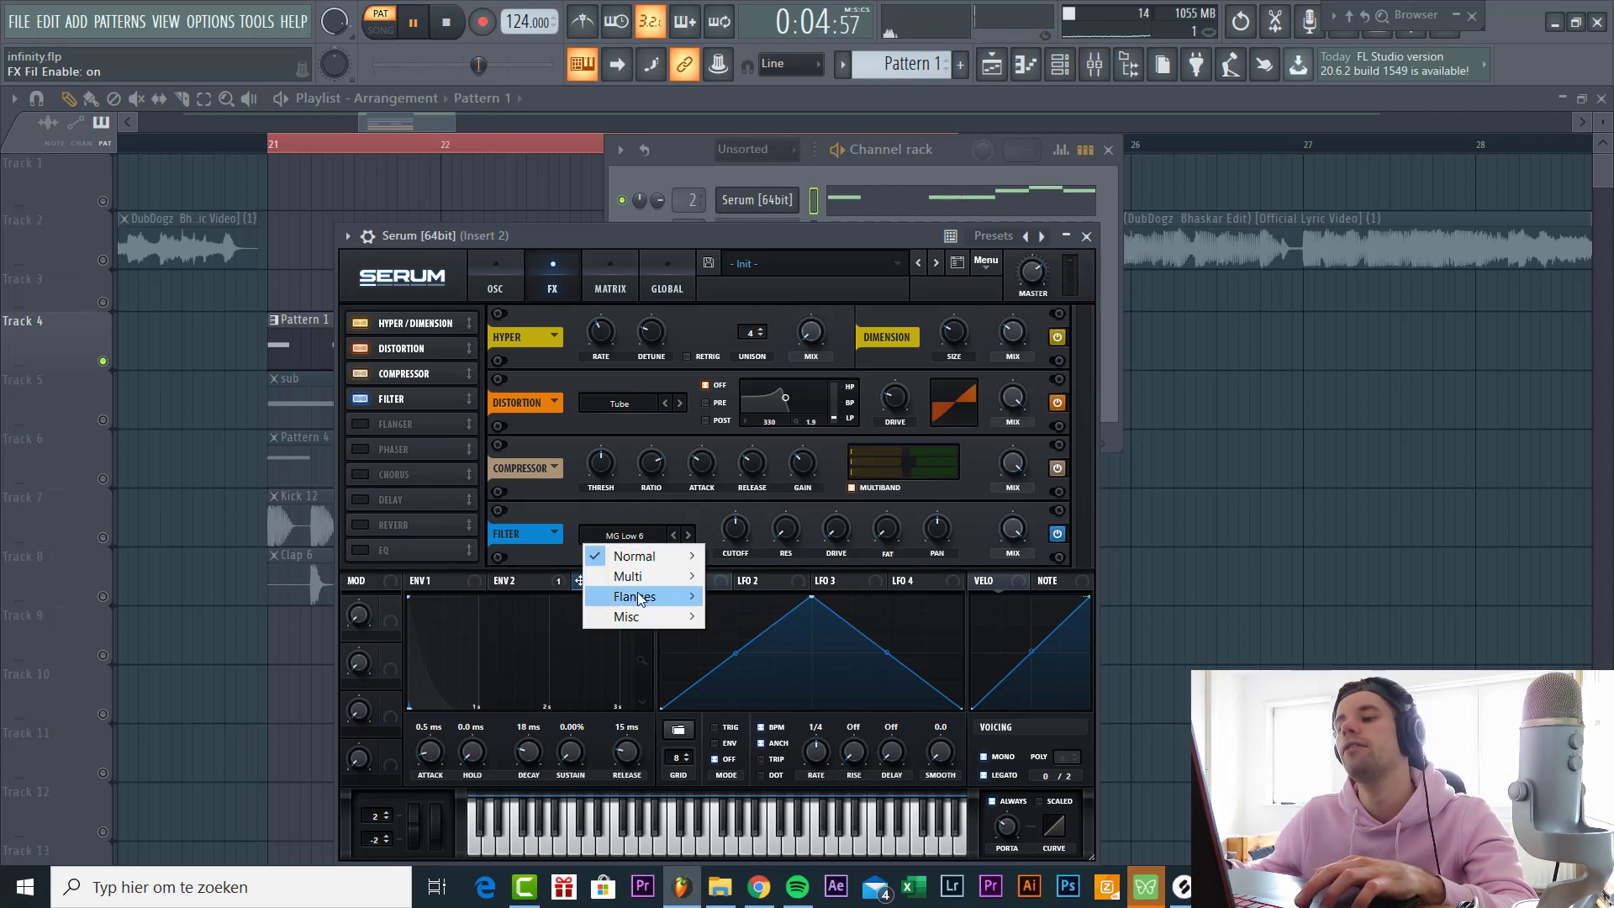
pyautogui.moveTo(639, 555)
pyautogui.click(803, 273)
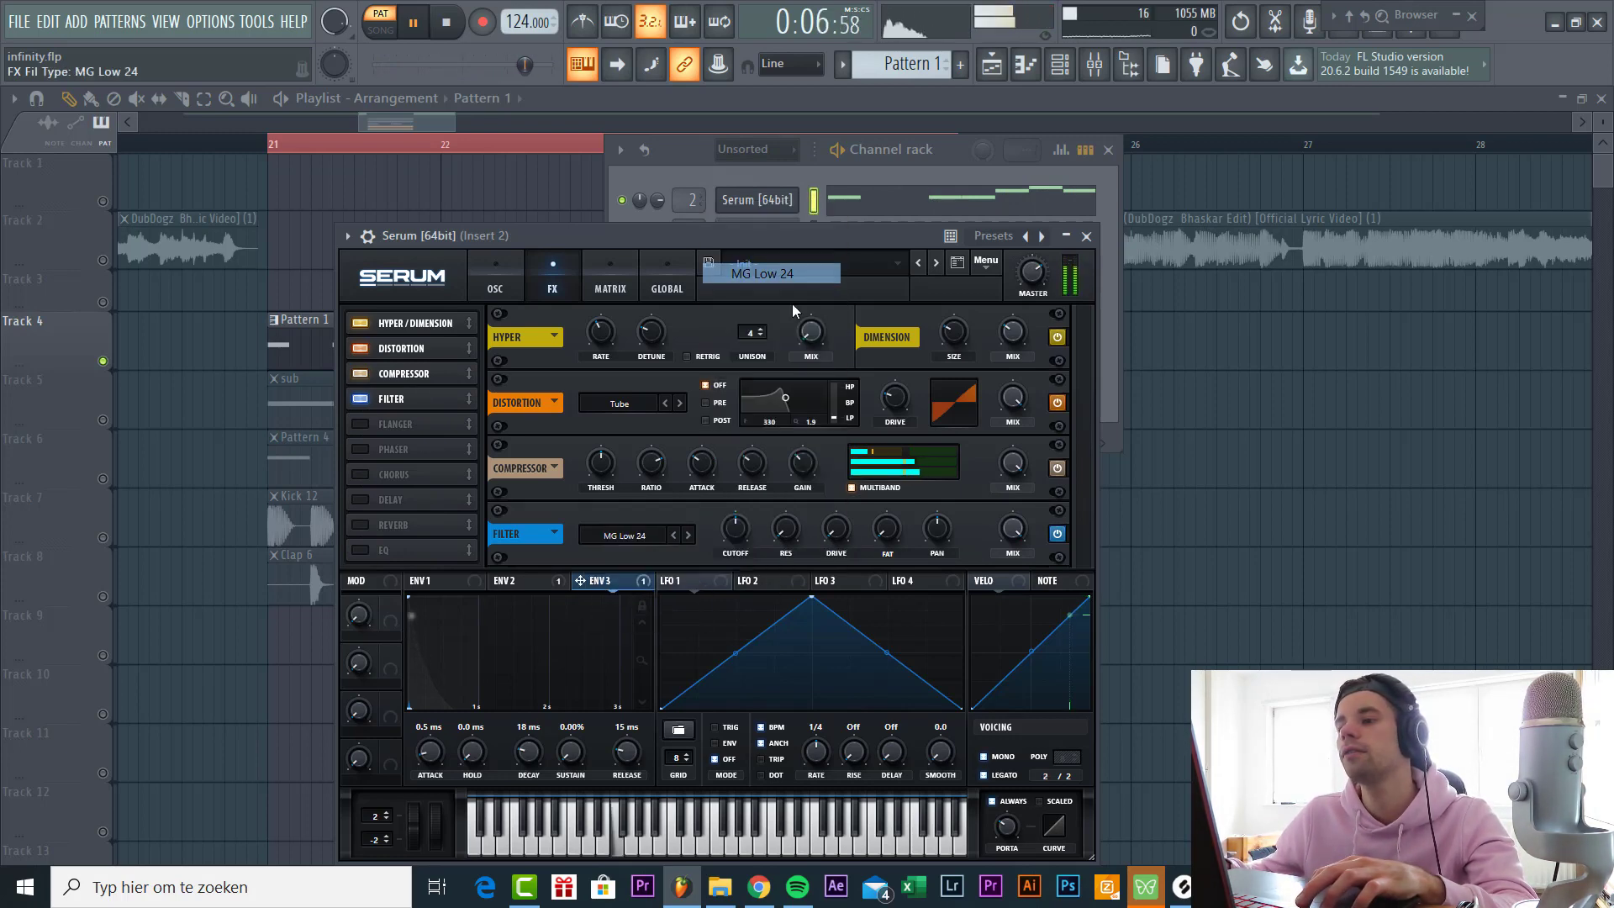
# Lower the filter effect's cutoff, modulate it with Env 2 by 50, and set the filter drive to 11%.
pyautogui.moveTo(744, 532)
pyautogui.mouseDown()
pyautogui.moveTo(740, 545)
pyautogui.moveTo(719, 519)
pyautogui.moveTo(714, 534)
pyautogui.mouseUp()
pyautogui.click(547, 580)
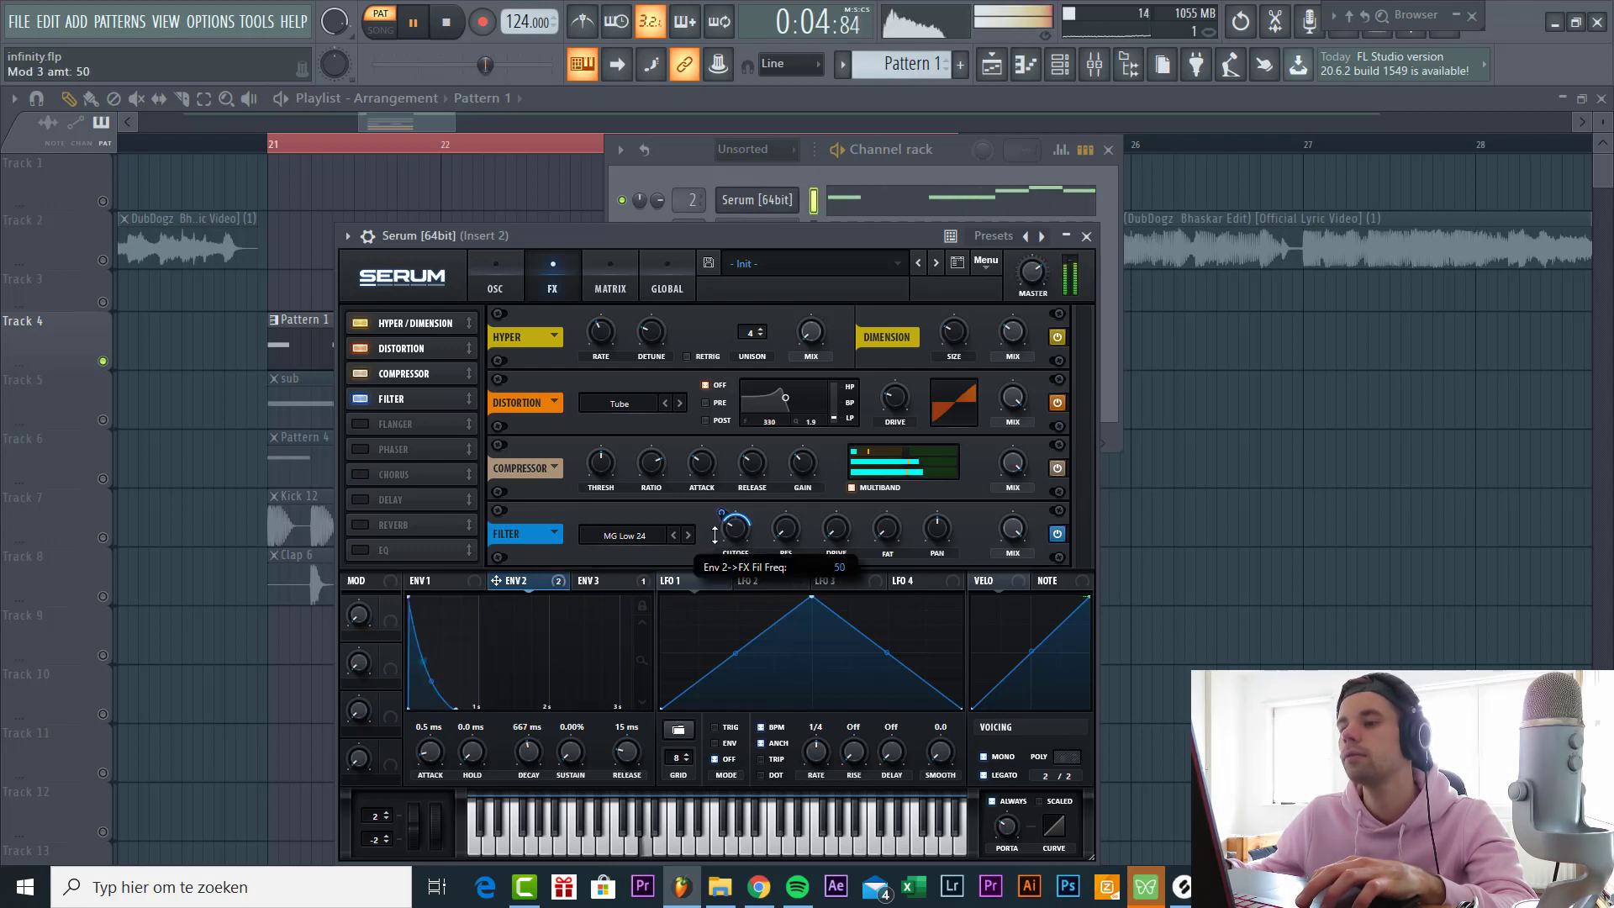
pyautogui.moveTo(841, 534); pyautogui.dragTo(835, 507)
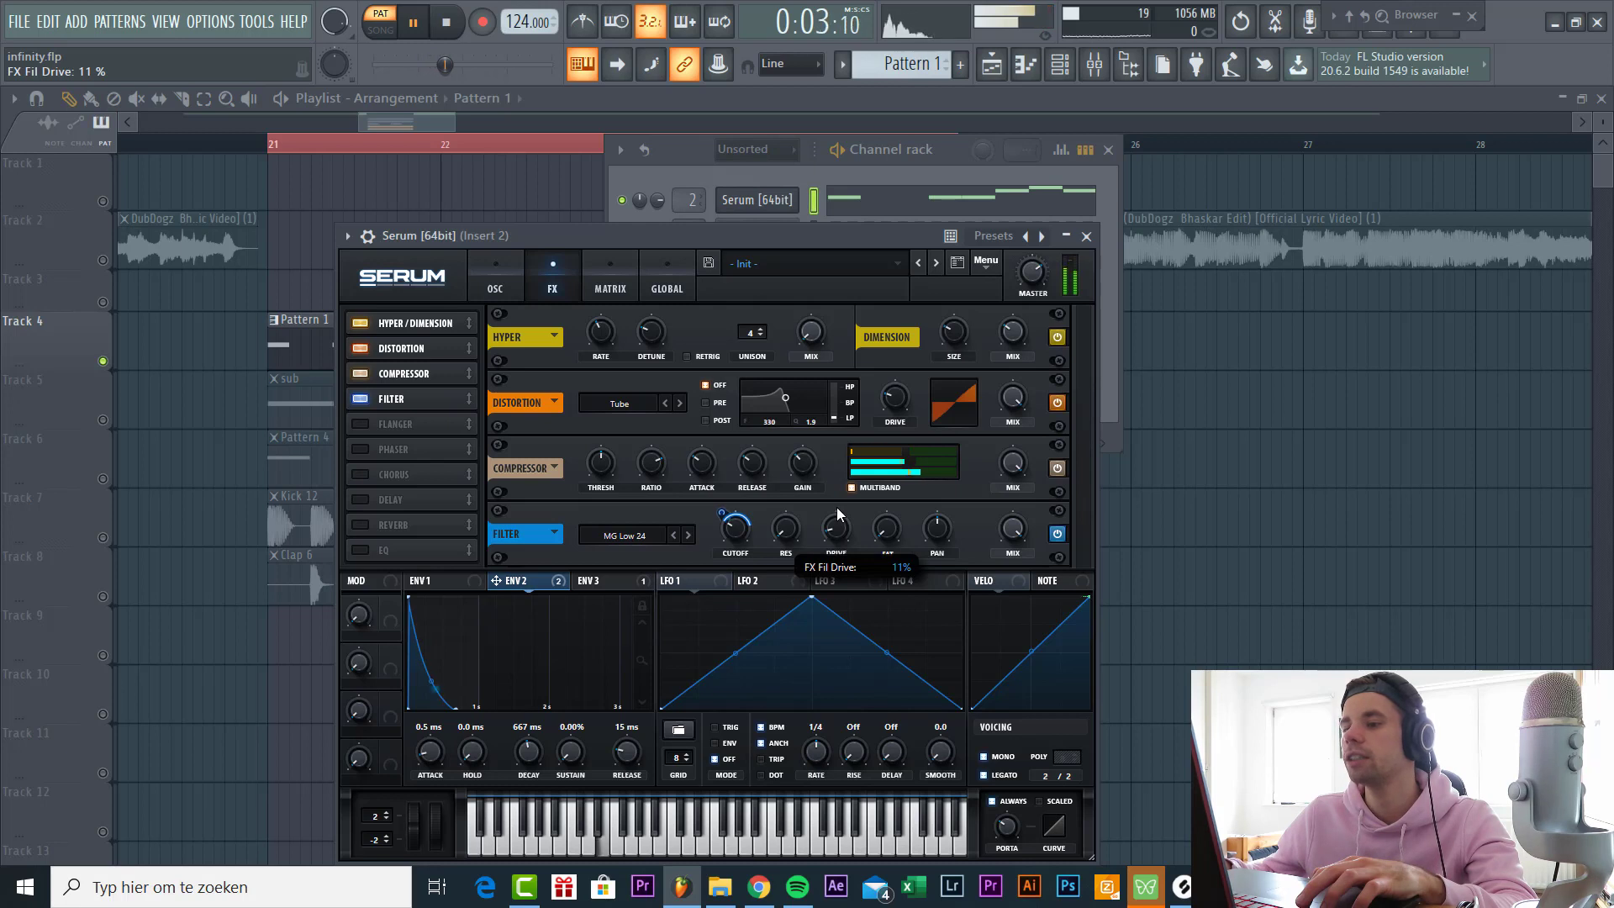
# Add an EQ directly after the filter and use its low band as a low cut at 223 Hz.
pyautogui.click(383, 549)
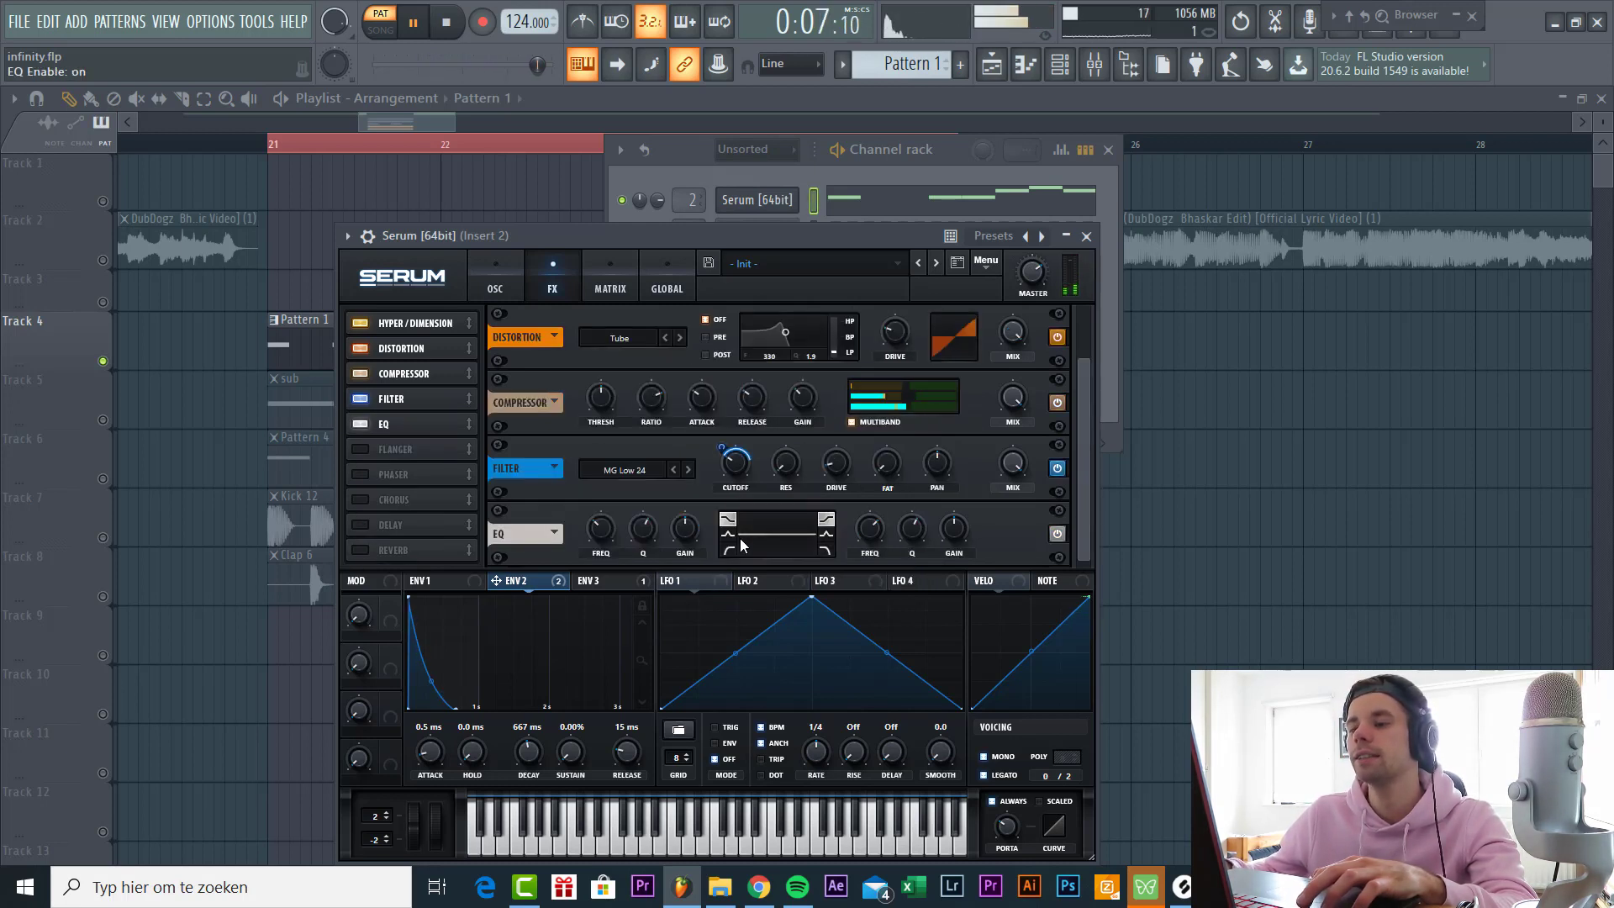
pyautogui.click(728, 534)
pyautogui.click(729, 548)
pyautogui.moveTo(685, 528); pyautogui.dragTo(637, 537)
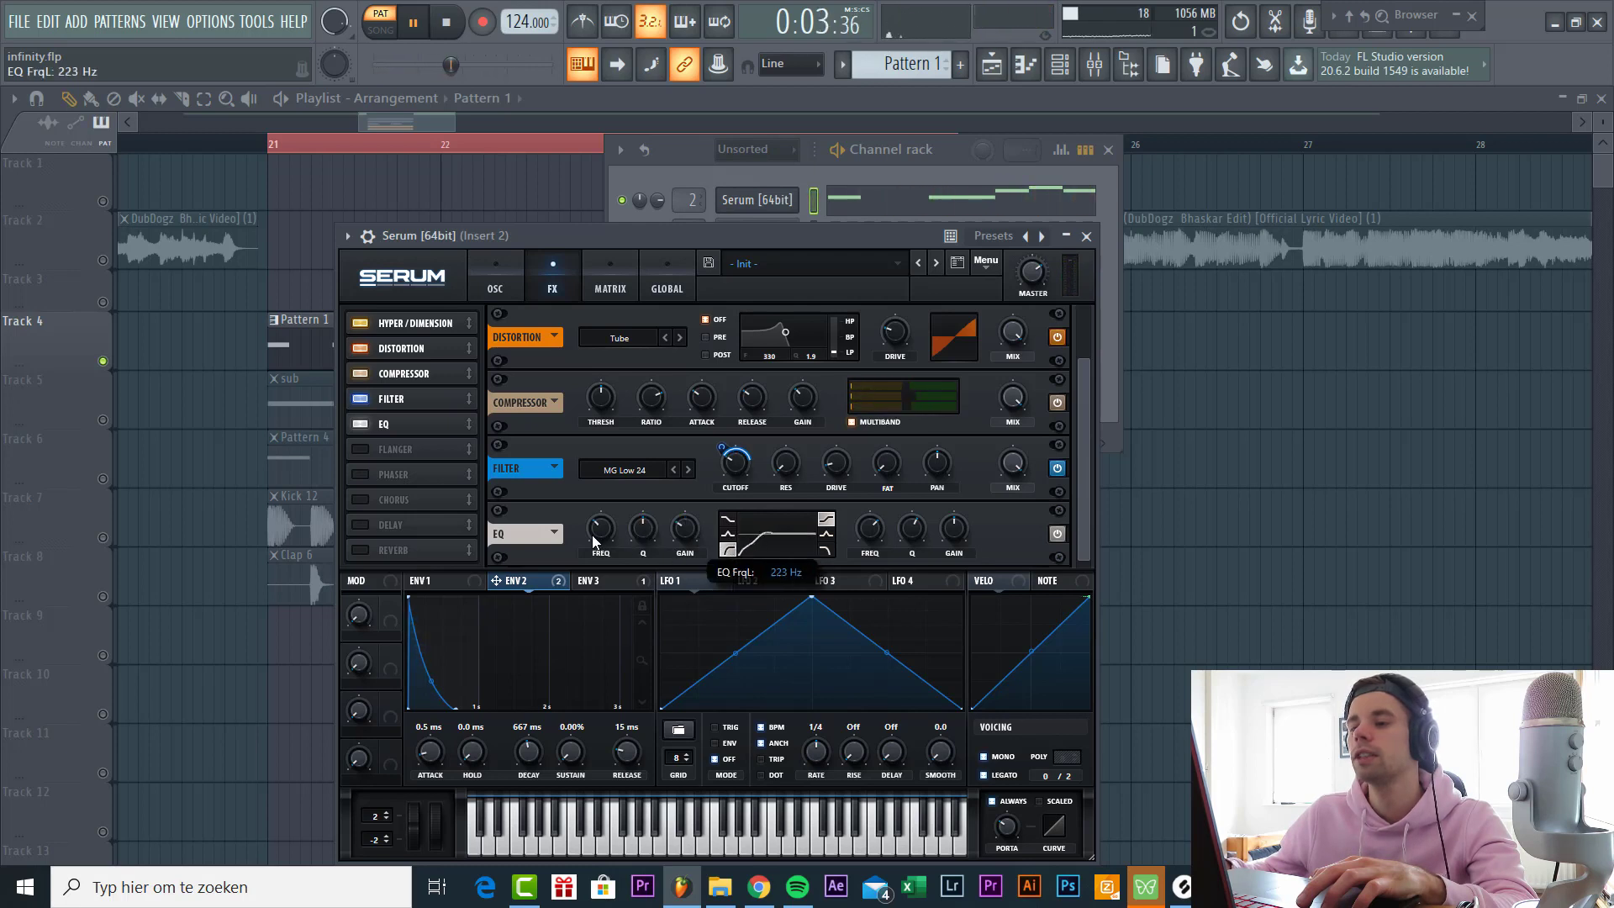
# Enable a ping-pong delay with its filter at 18000 Hz and a reduced mix, and add a hall reverb at 10% wet.
pyautogui.click(357, 526)
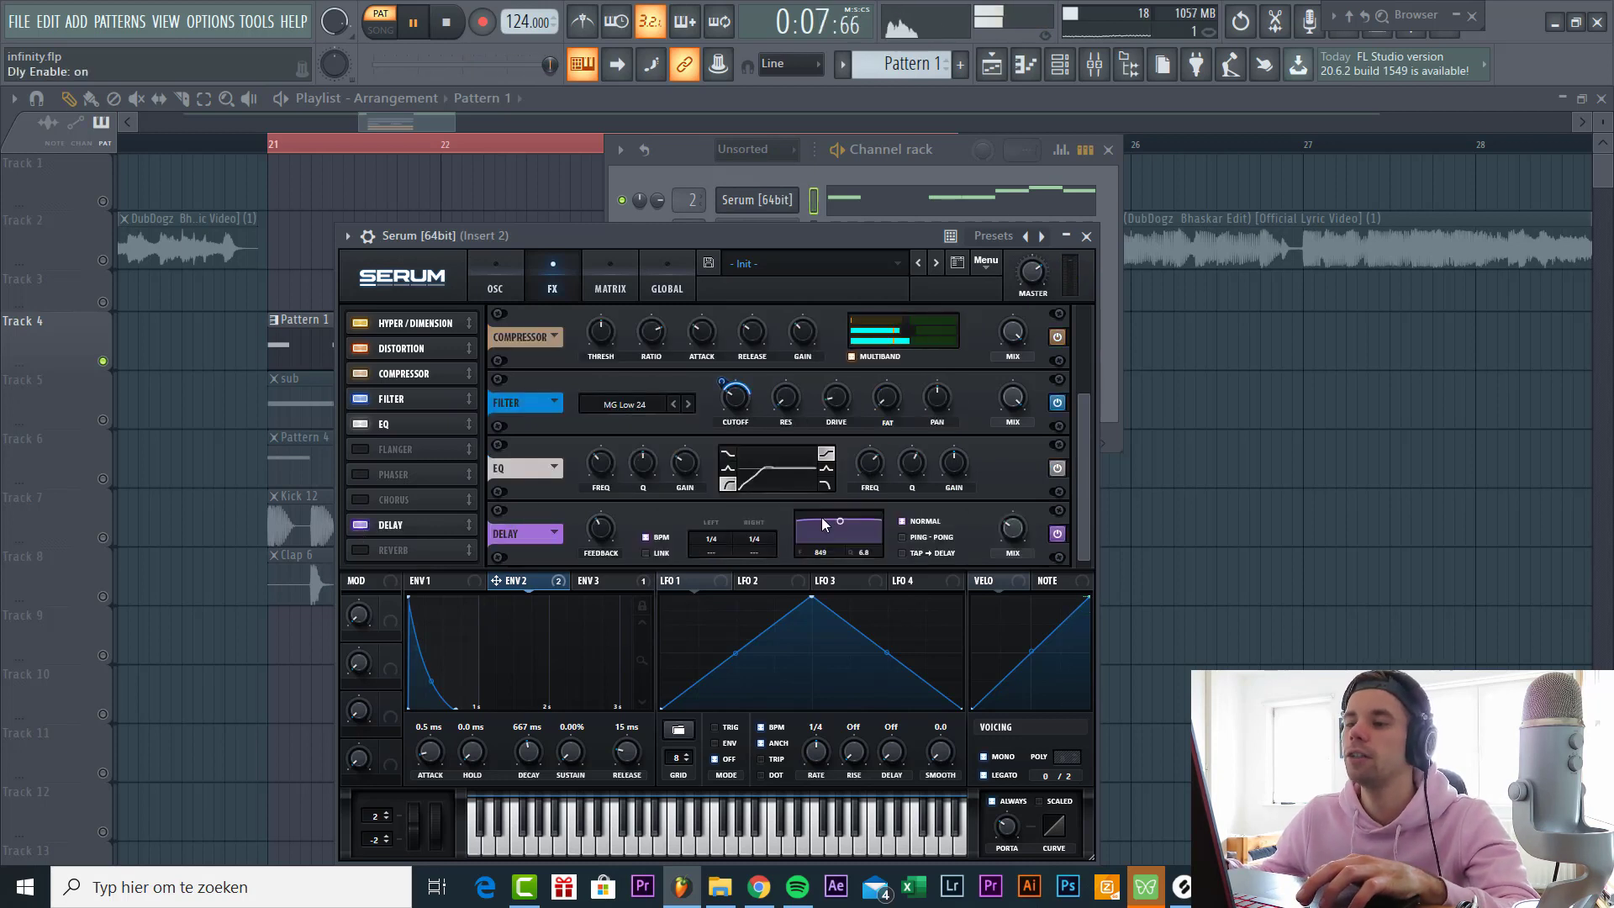
pyautogui.moveTo(824, 524); pyautogui.dragTo(903, 547)
pyautogui.click(904, 537)
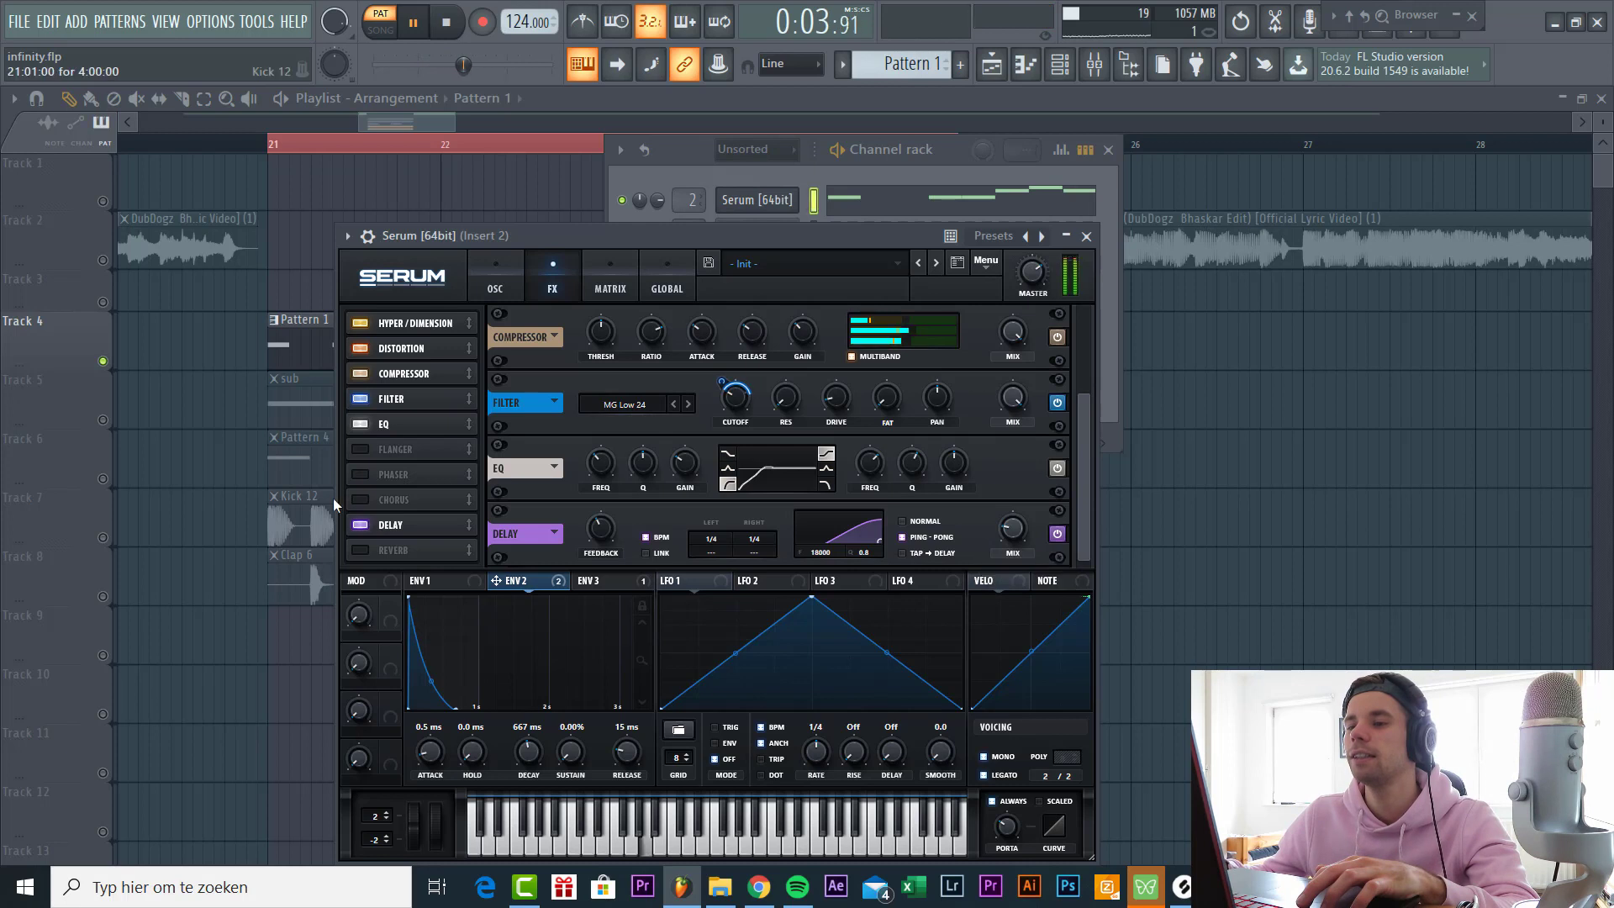
pyautogui.click(362, 550)
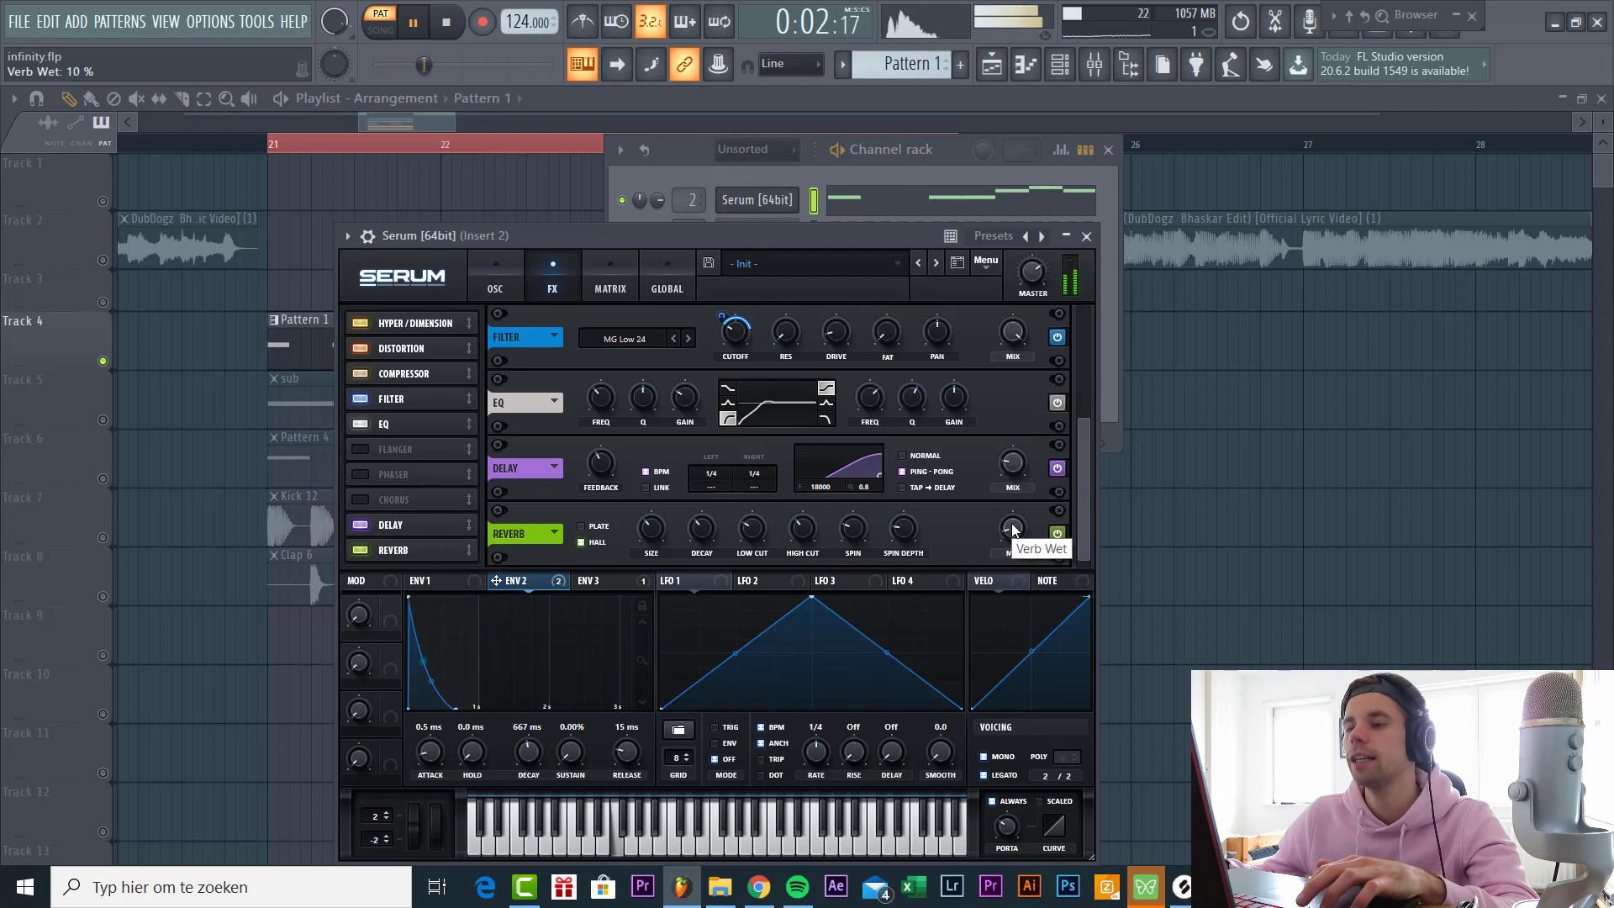
# Unmute the sub track and play the arrangement in song mode from just before bar 21.
pyautogui.click(290, 349)
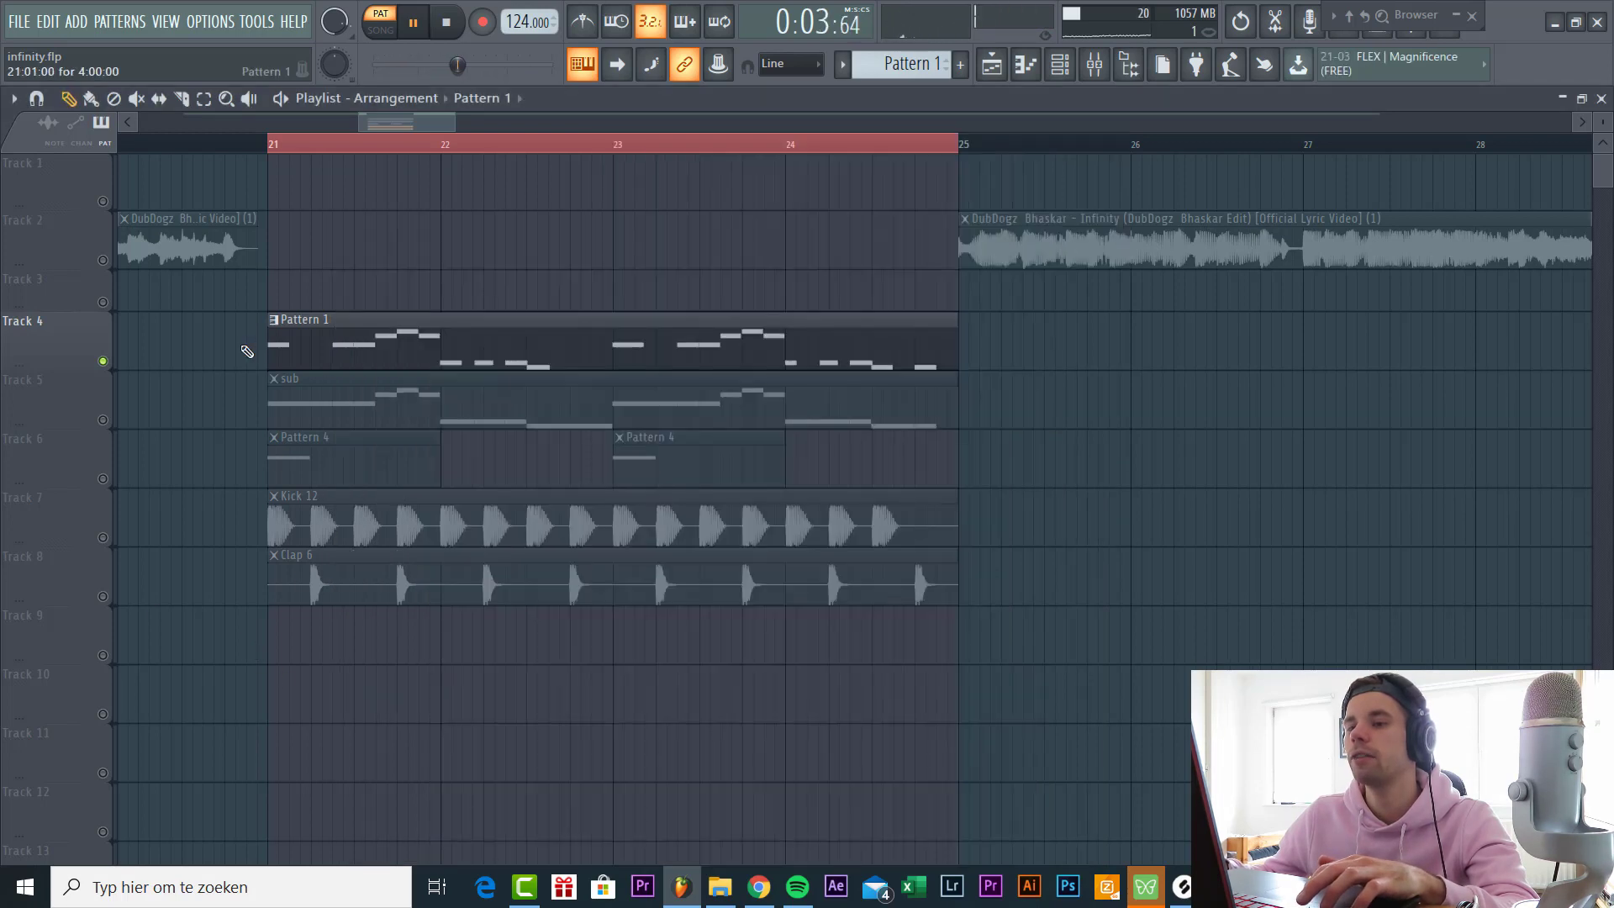
pyautogui.click(94, 421)
pyautogui.click(264, 146)
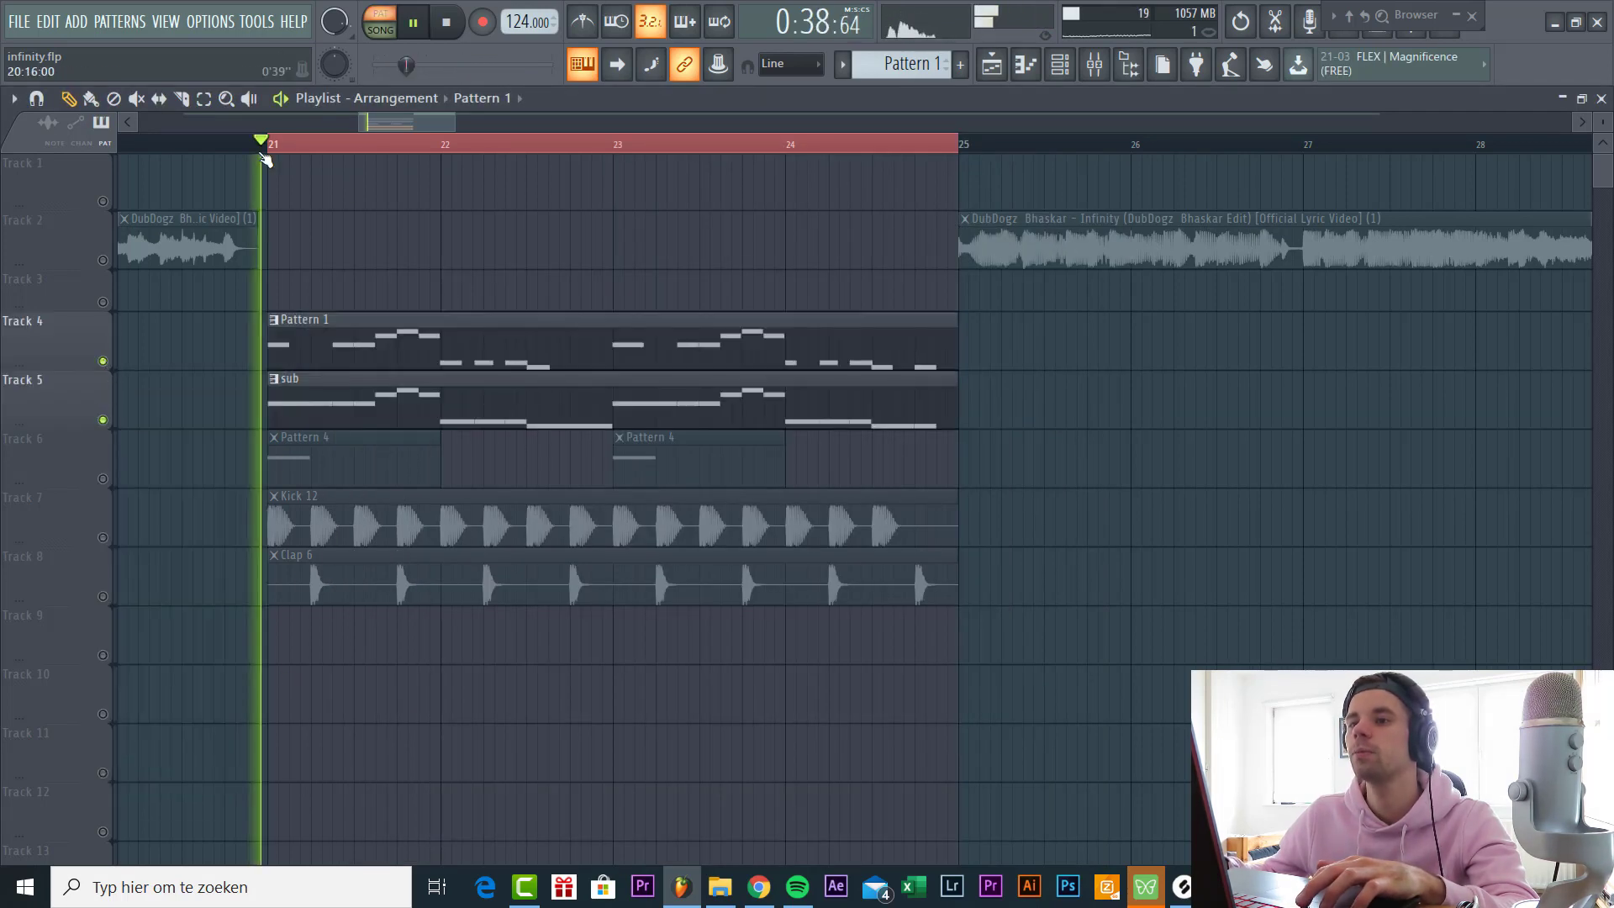
pyautogui.scroll(3, 418, 432)
pyautogui.press('F5')
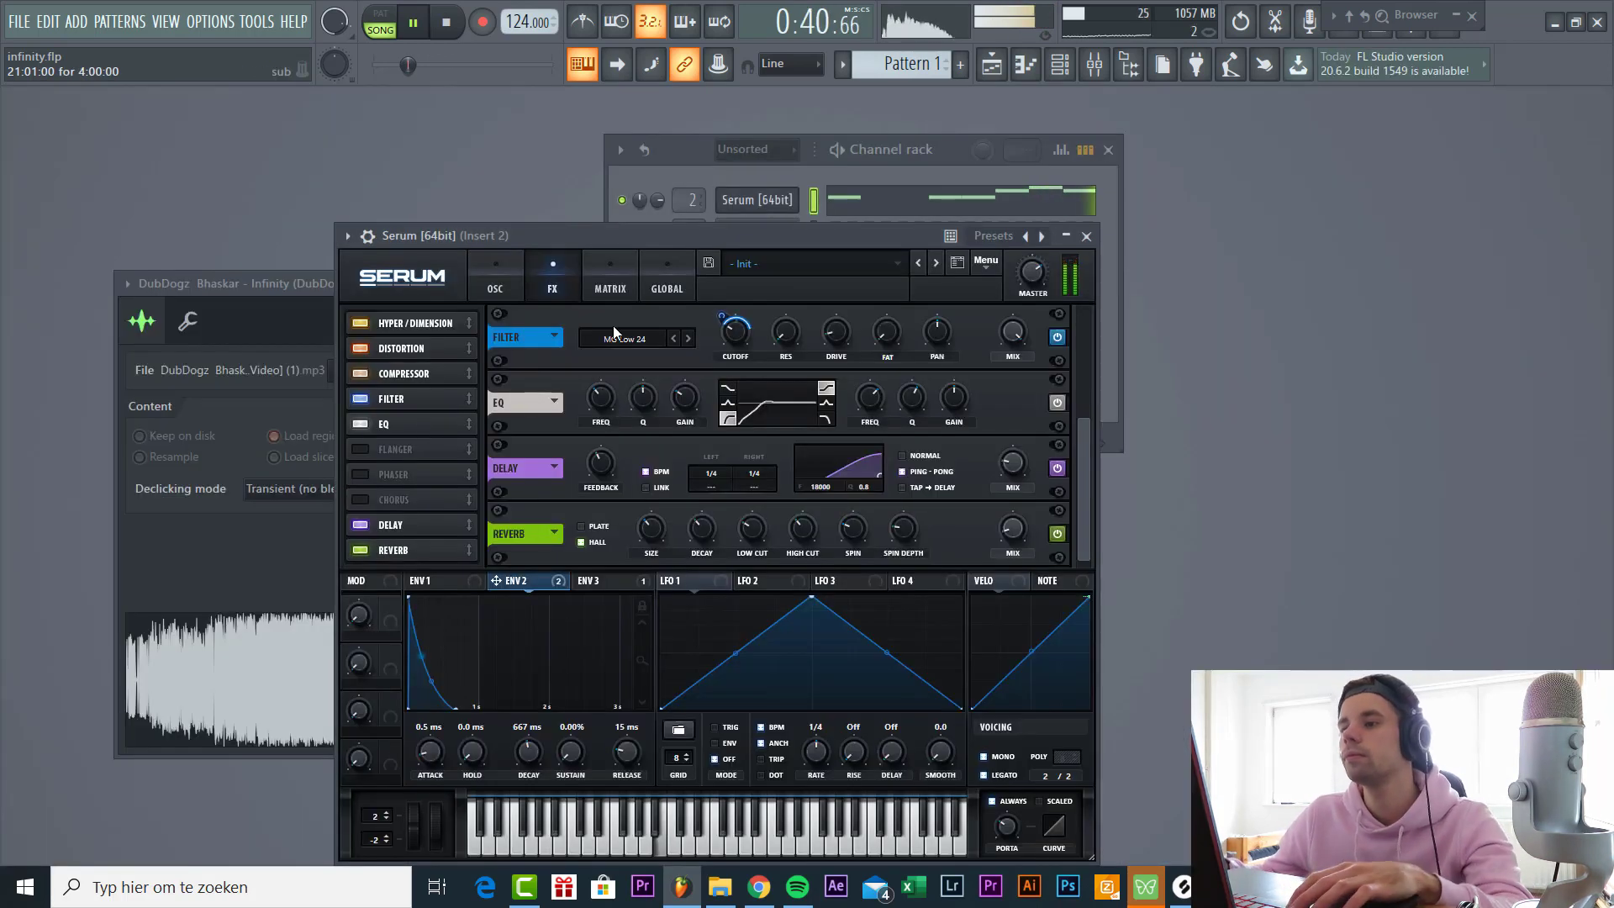
pyautogui.moveTo(759, 233); pyautogui.dragTo(740, 379)
pyautogui.click(992, 65)
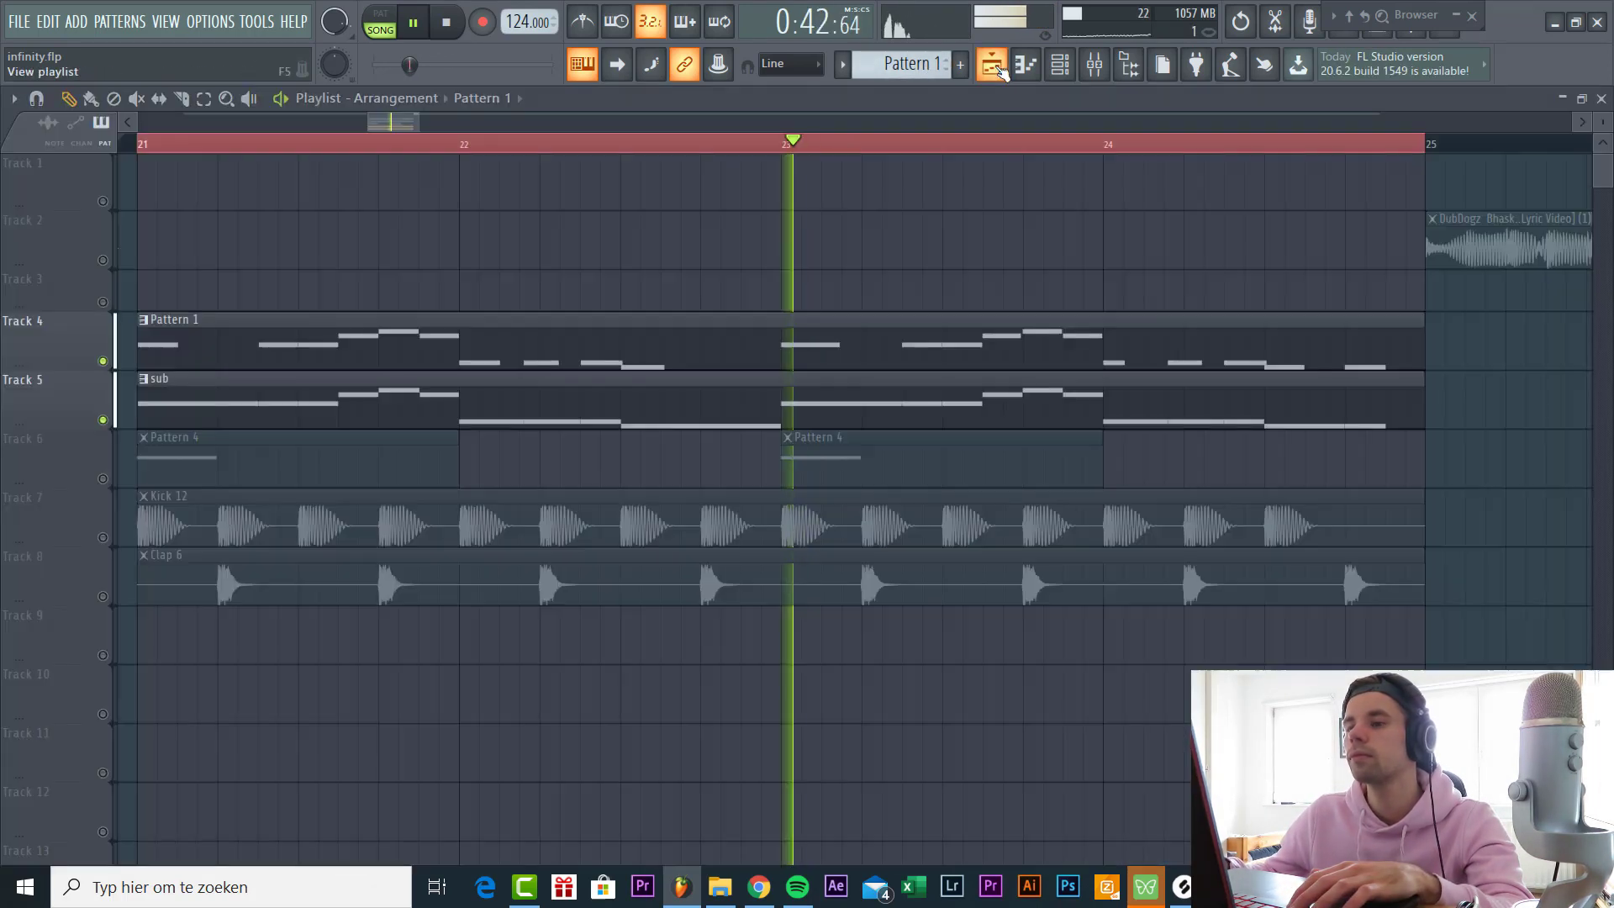
# Inspect the BS Sub patch of the Serum instrument that plays the sub pattern.
pyautogui.doubleClick(448, 396)
pyautogui.press('F7')
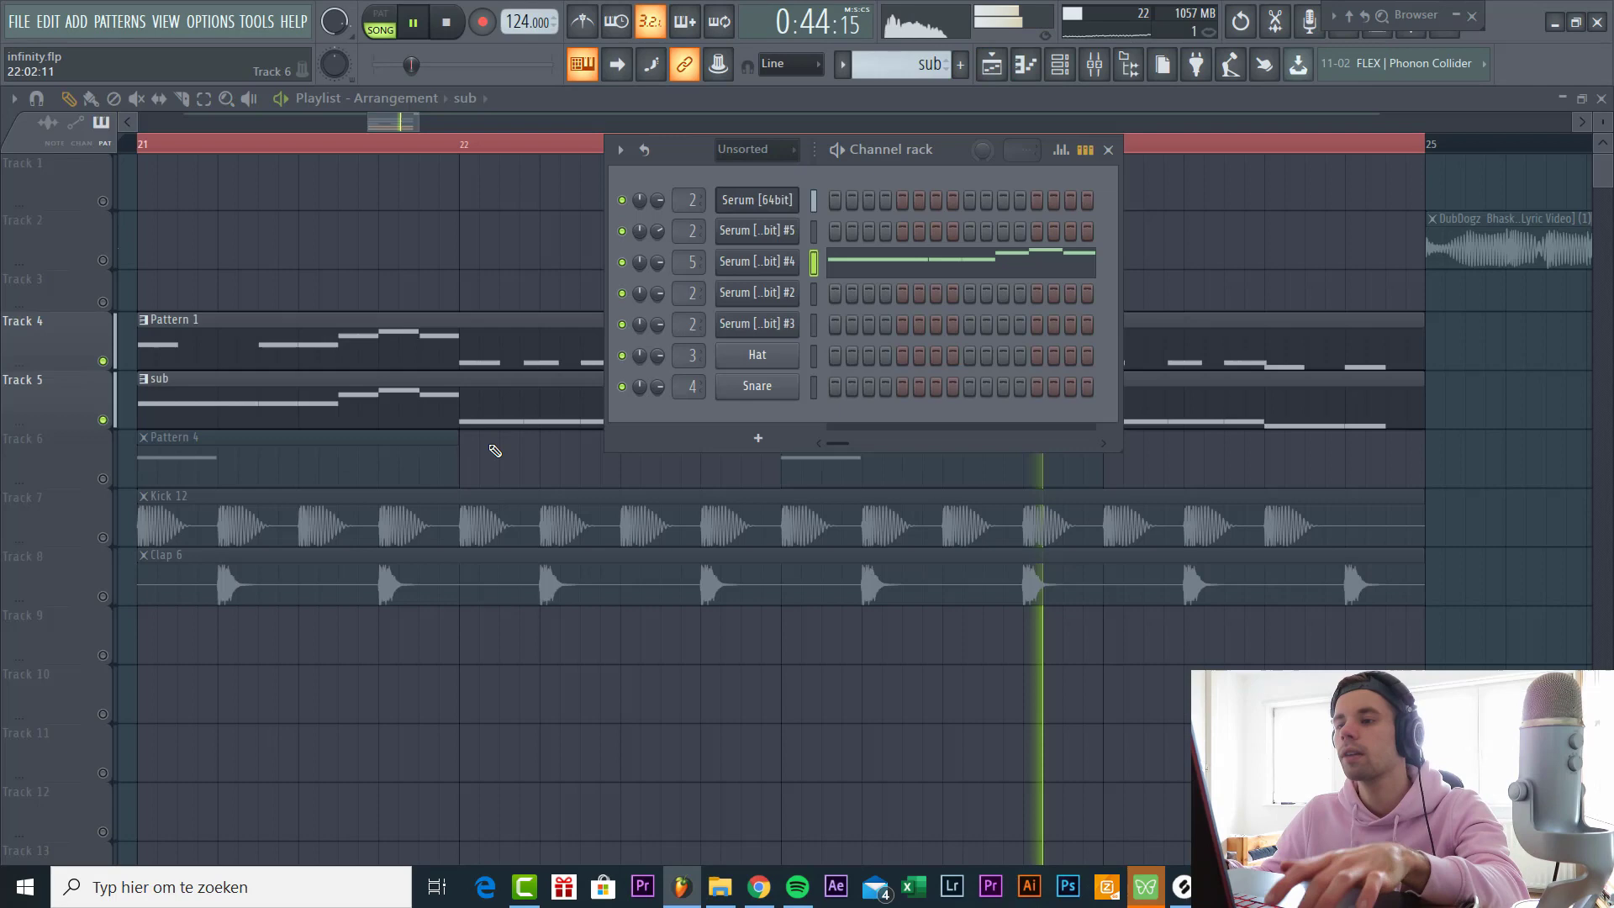
pyautogui.click(740, 261)
pyautogui.moveTo(593, 303); pyautogui.dragTo(575, 213)
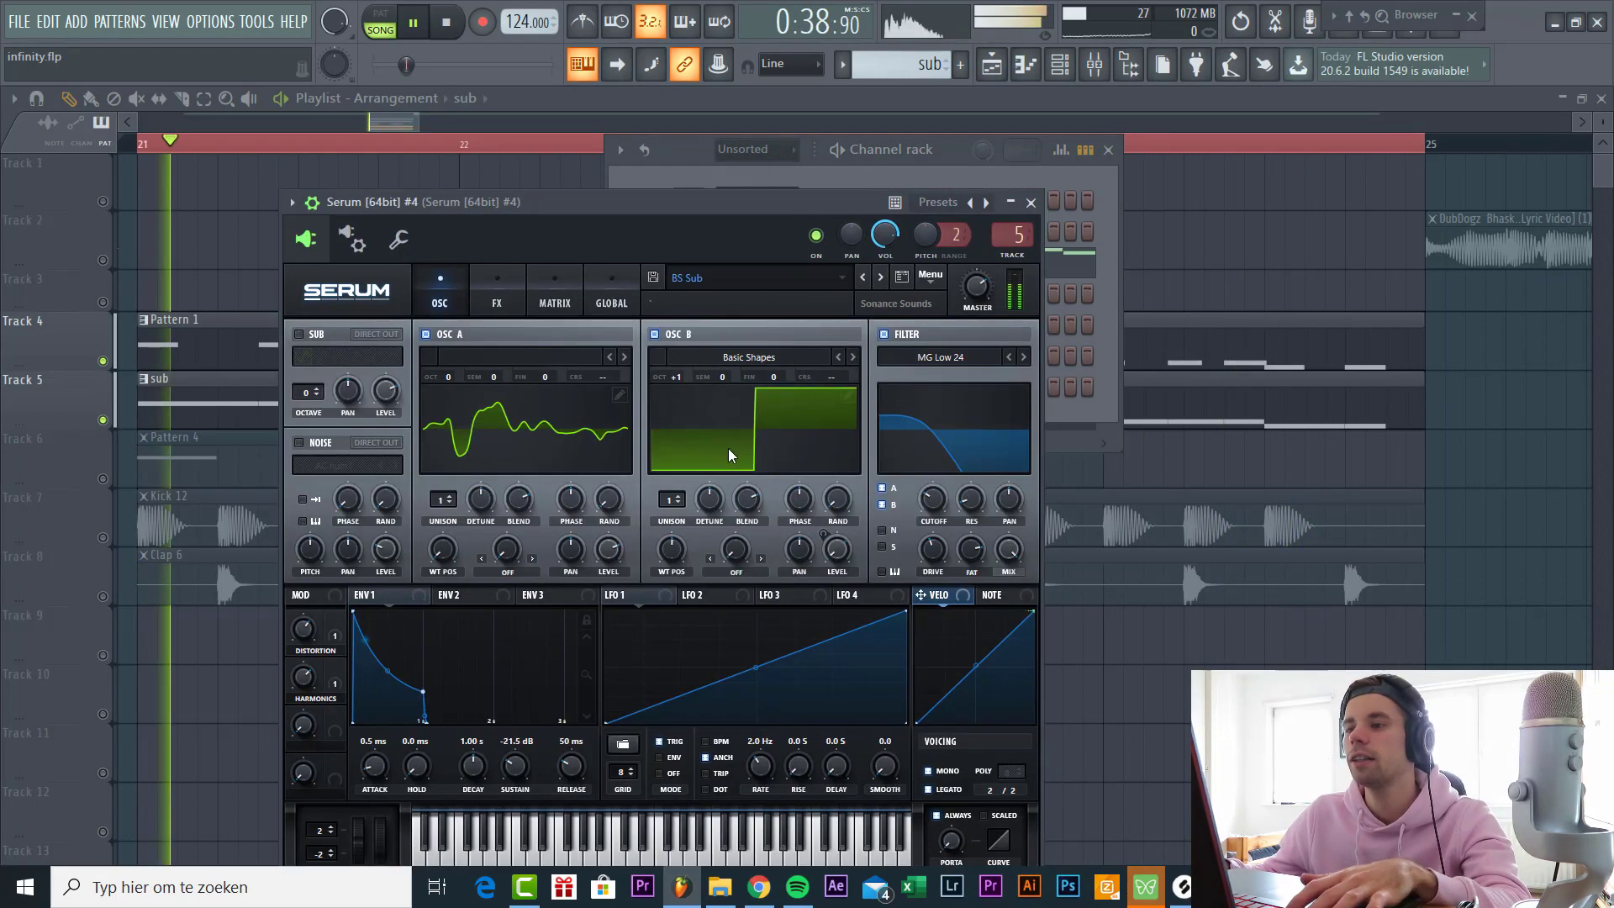
pyautogui.press('Escape')
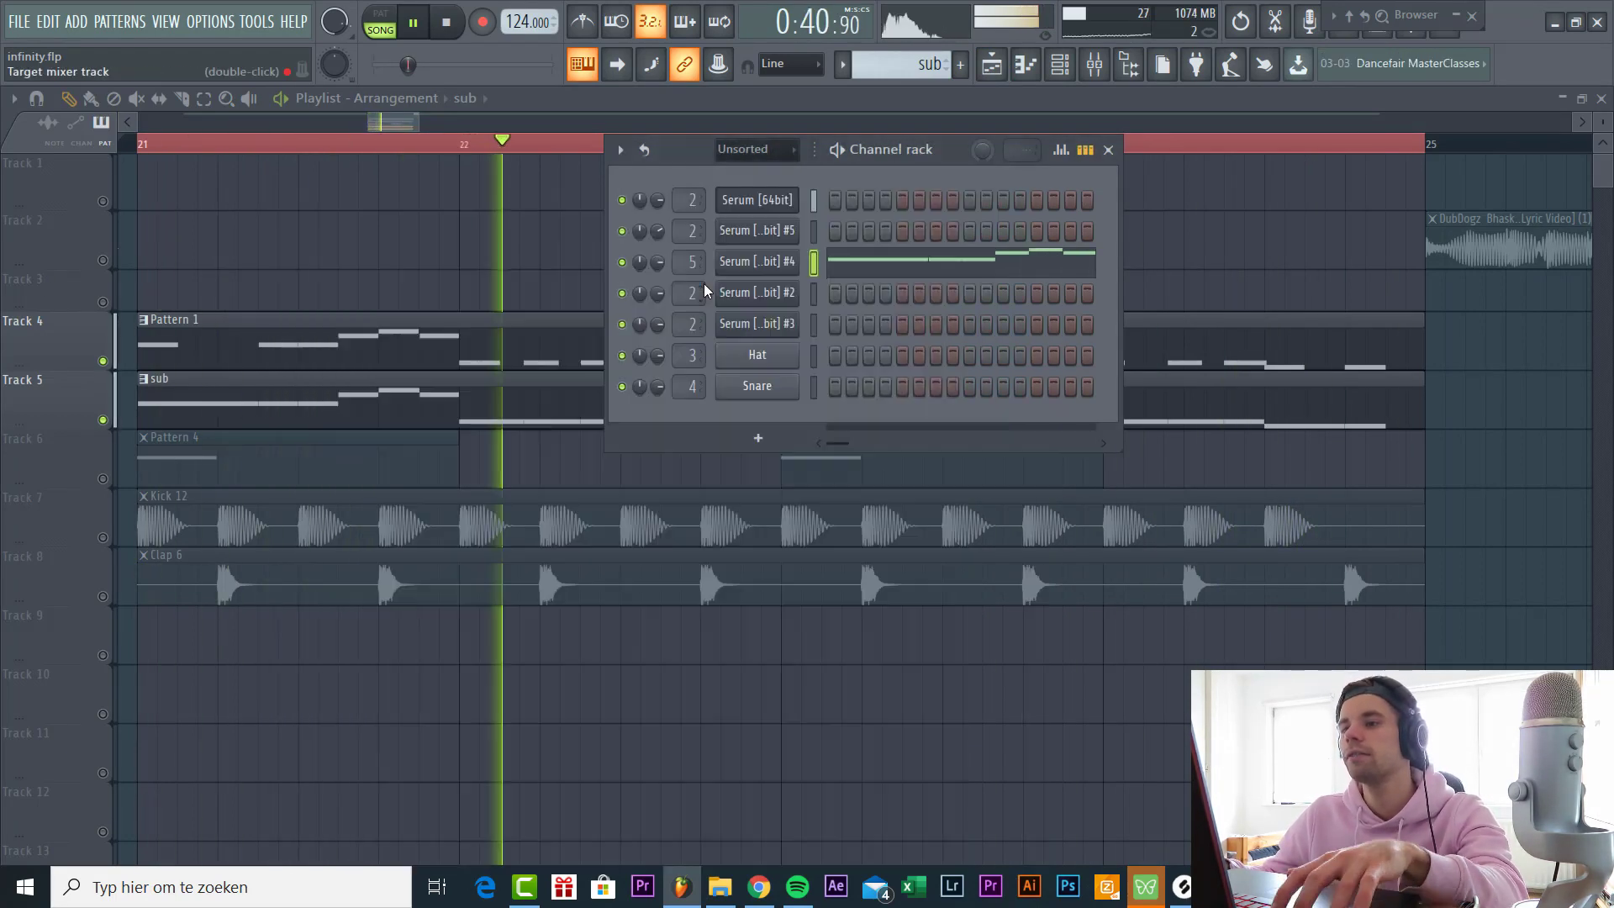
pyautogui.press('Escape')
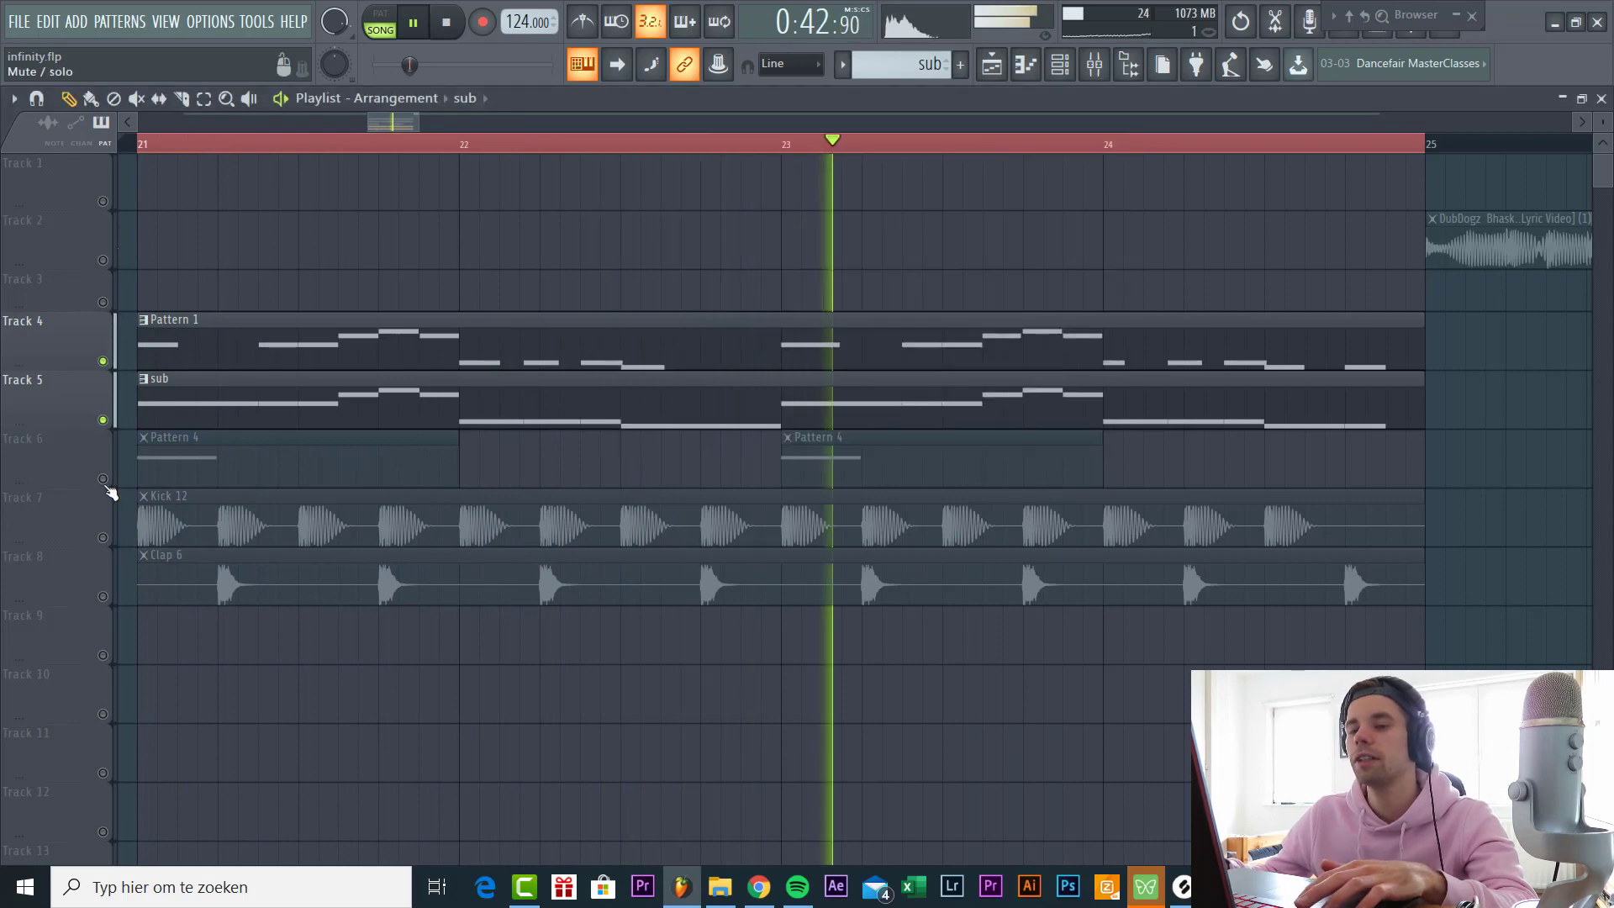
# Unmute Track 6 and open the Serum #5 instrument that plays Pattern 4.
pyautogui.doubleClick(270, 450)
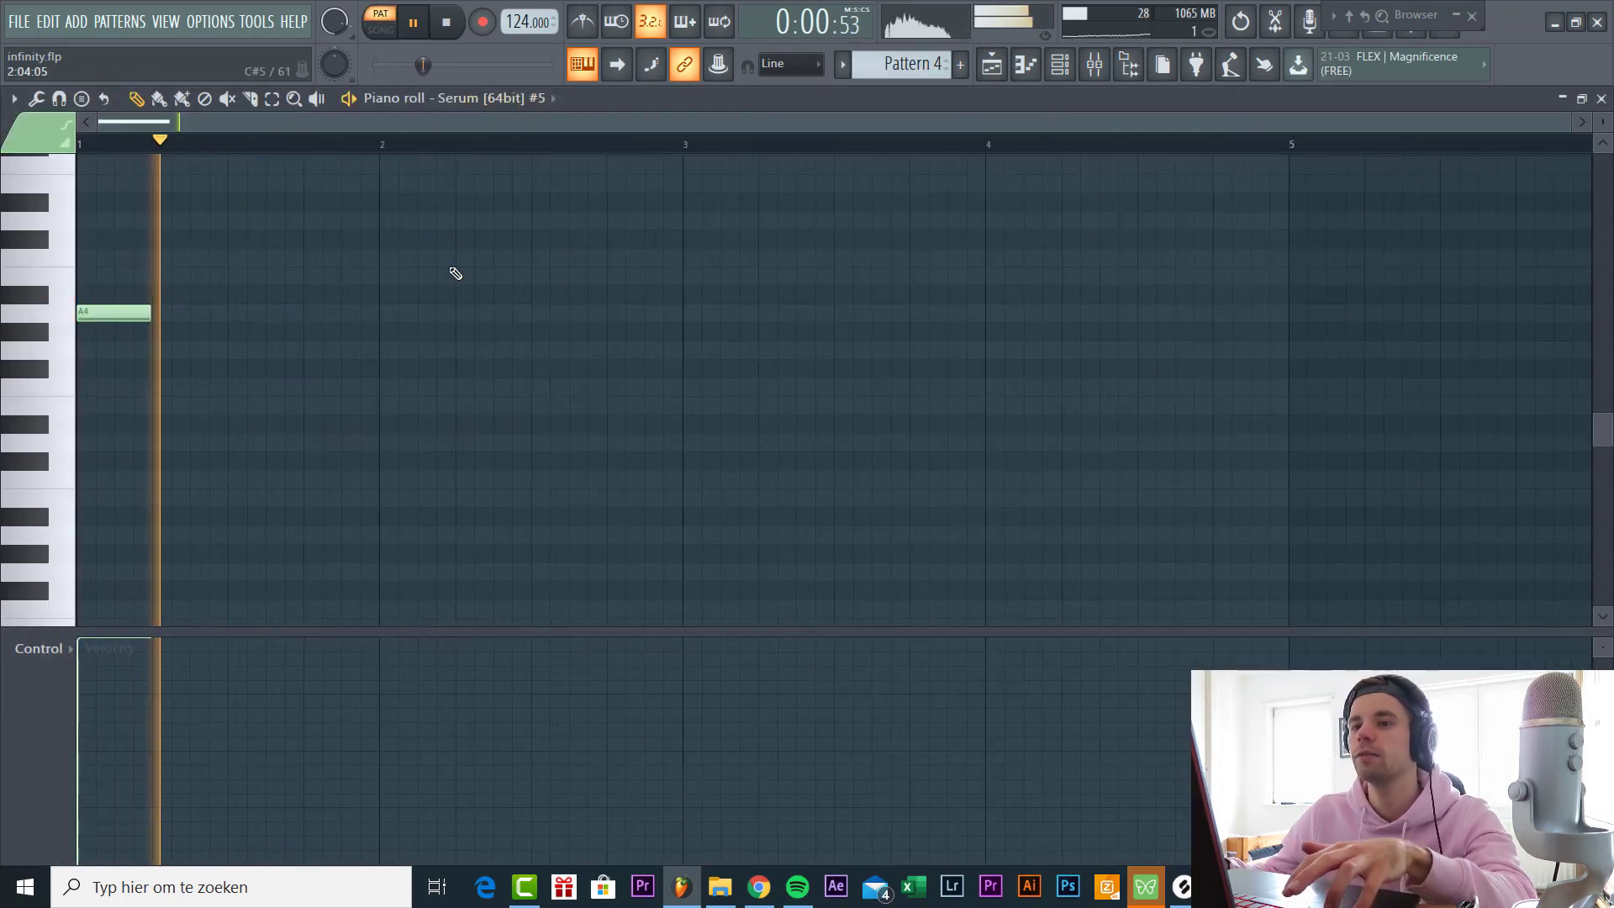
pyautogui.press('F7')
pyautogui.click(733, 231)
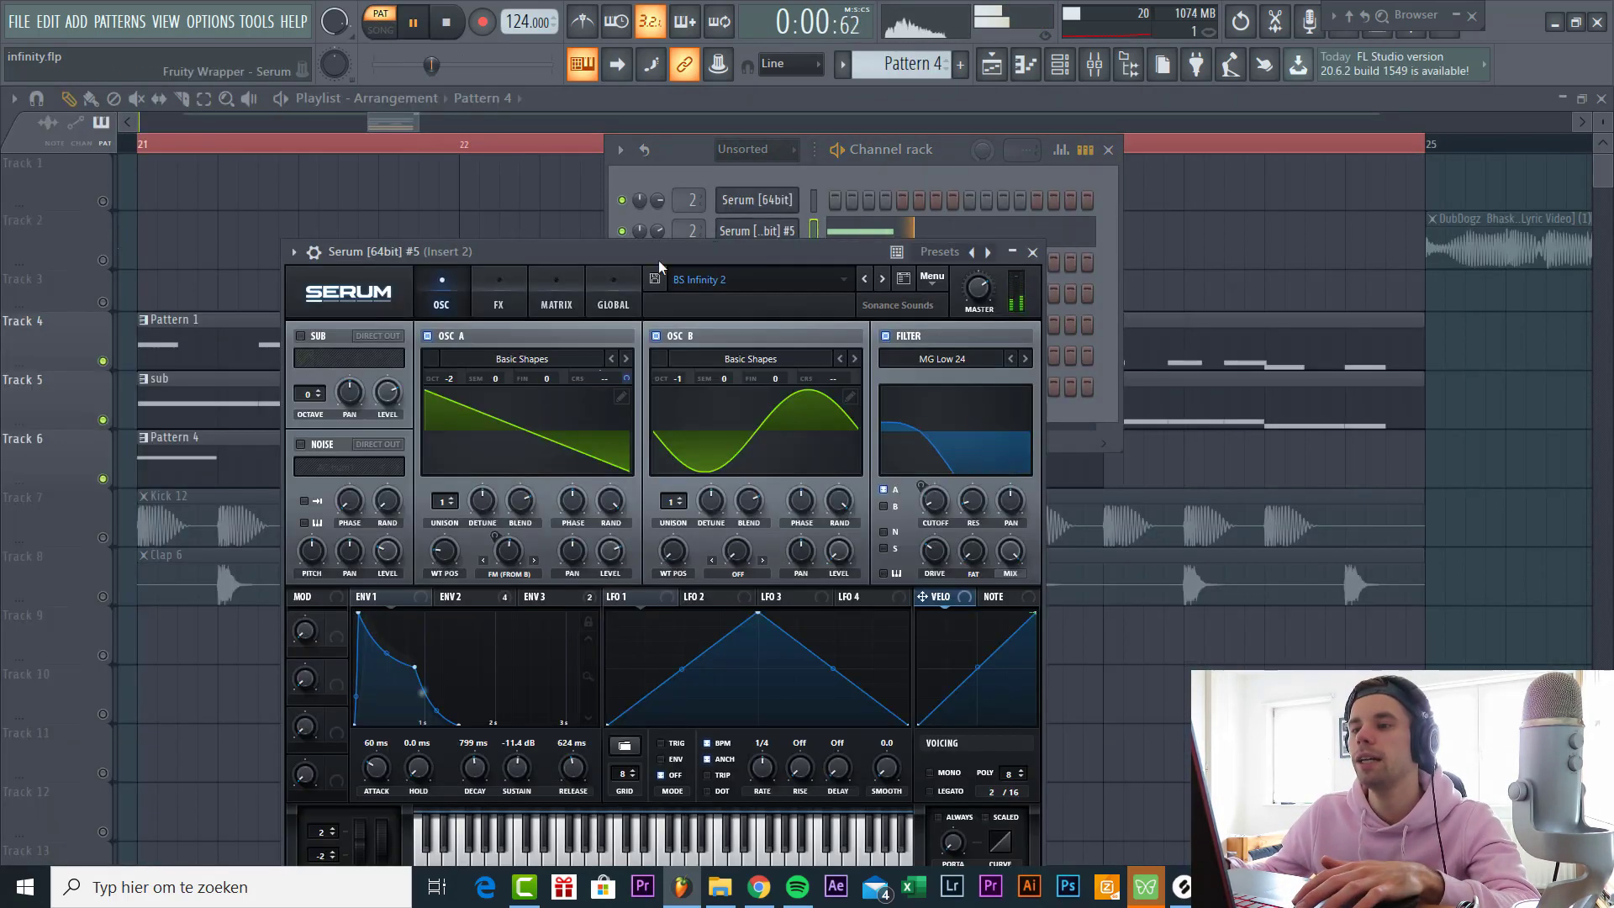
pyautogui.moveTo(658, 256); pyautogui.dragTo(650, 194)
# Set Env 1's attack to 4.1 ms and Env 2's attack to 44 ms in the BS Infinity 2 patch.
pyautogui.moveTo(357, 712)
pyautogui.mouseDown()
pyautogui.moveTo(355, 738)
pyautogui.moveTo(373, 698)
pyautogui.mouseUp()
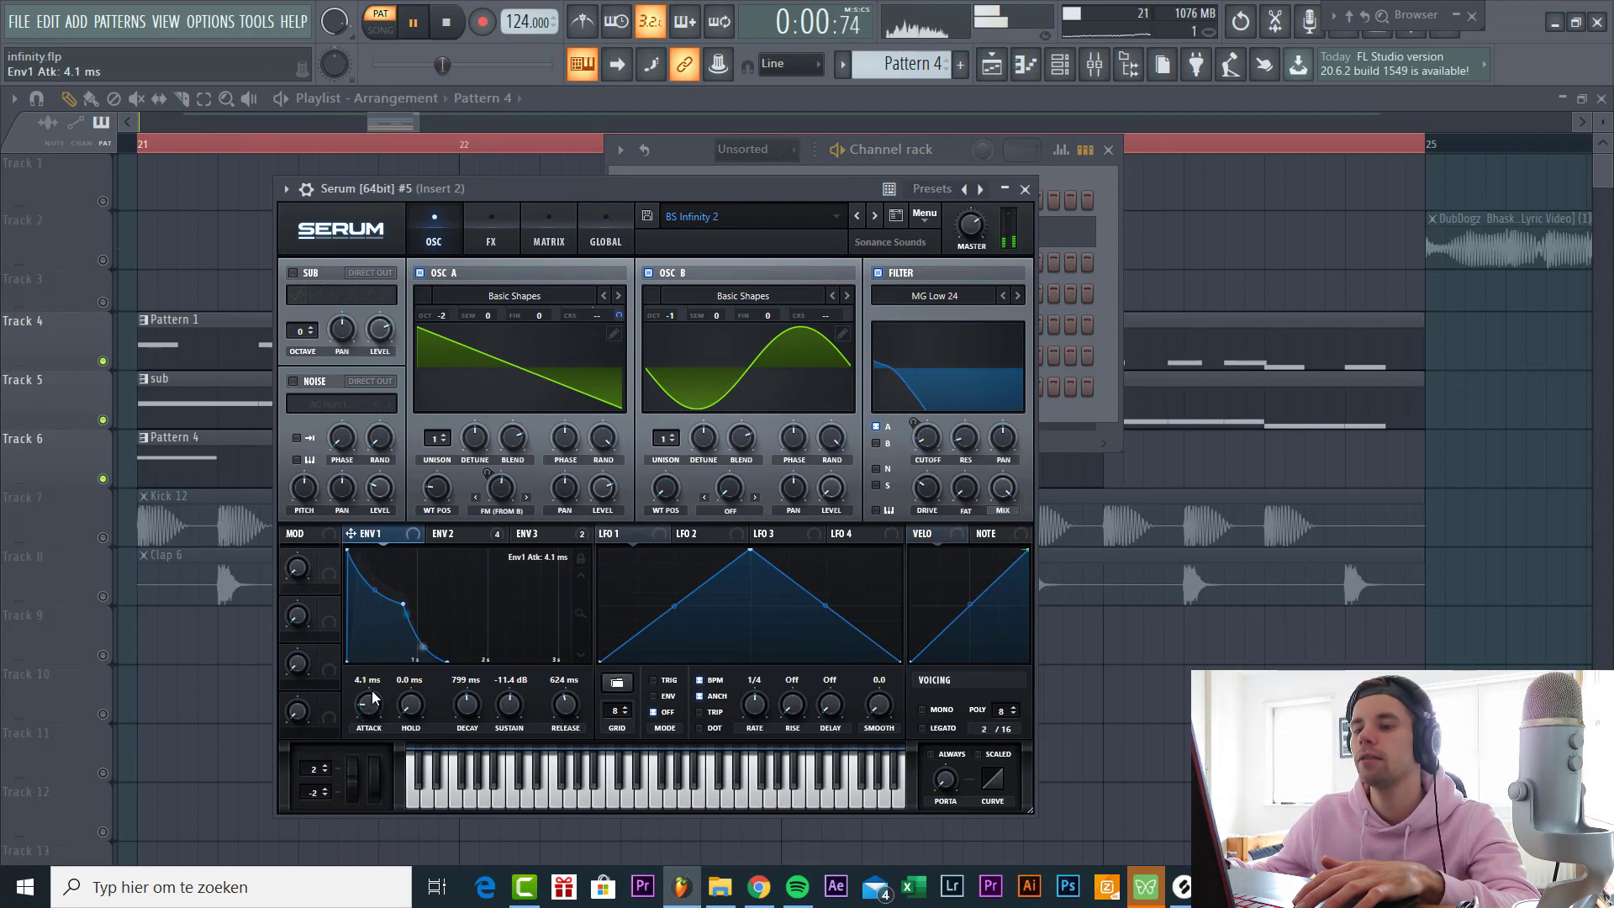
pyautogui.click(448, 534)
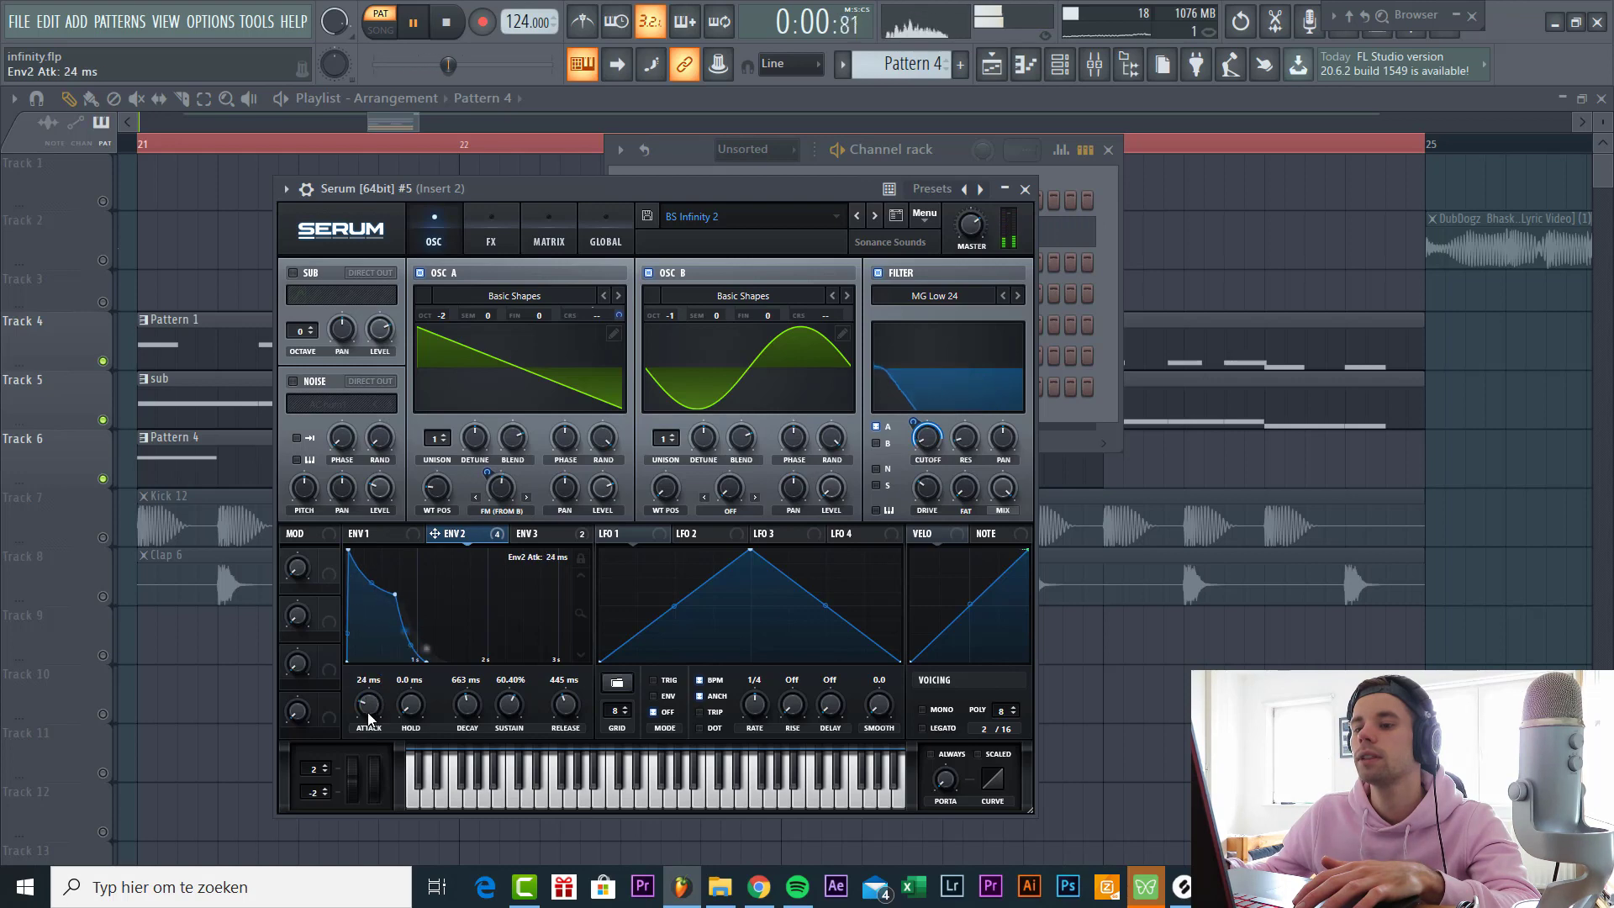
pyautogui.moveTo(370, 743); pyautogui.dragTo(371, 715)
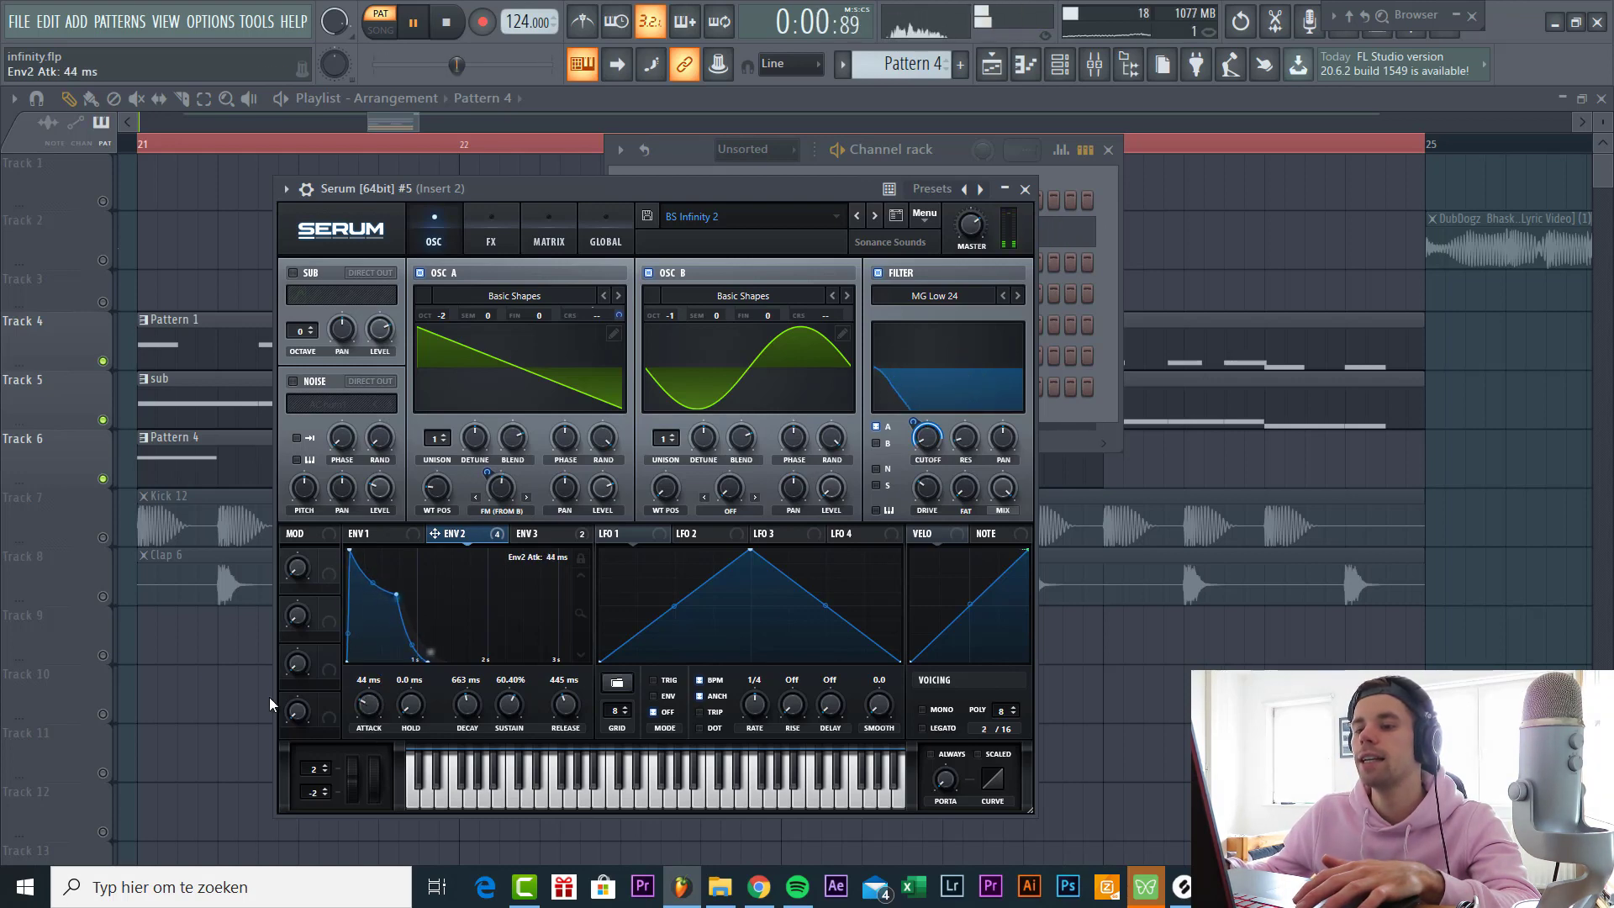
# Solo the kick on Track 7 and release the solo to enable all playlist tracks.
pyautogui.rightClick(201, 637)
pyautogui.scroll(-4, 203, 637)
pyautogui.rightClick(103, 538)
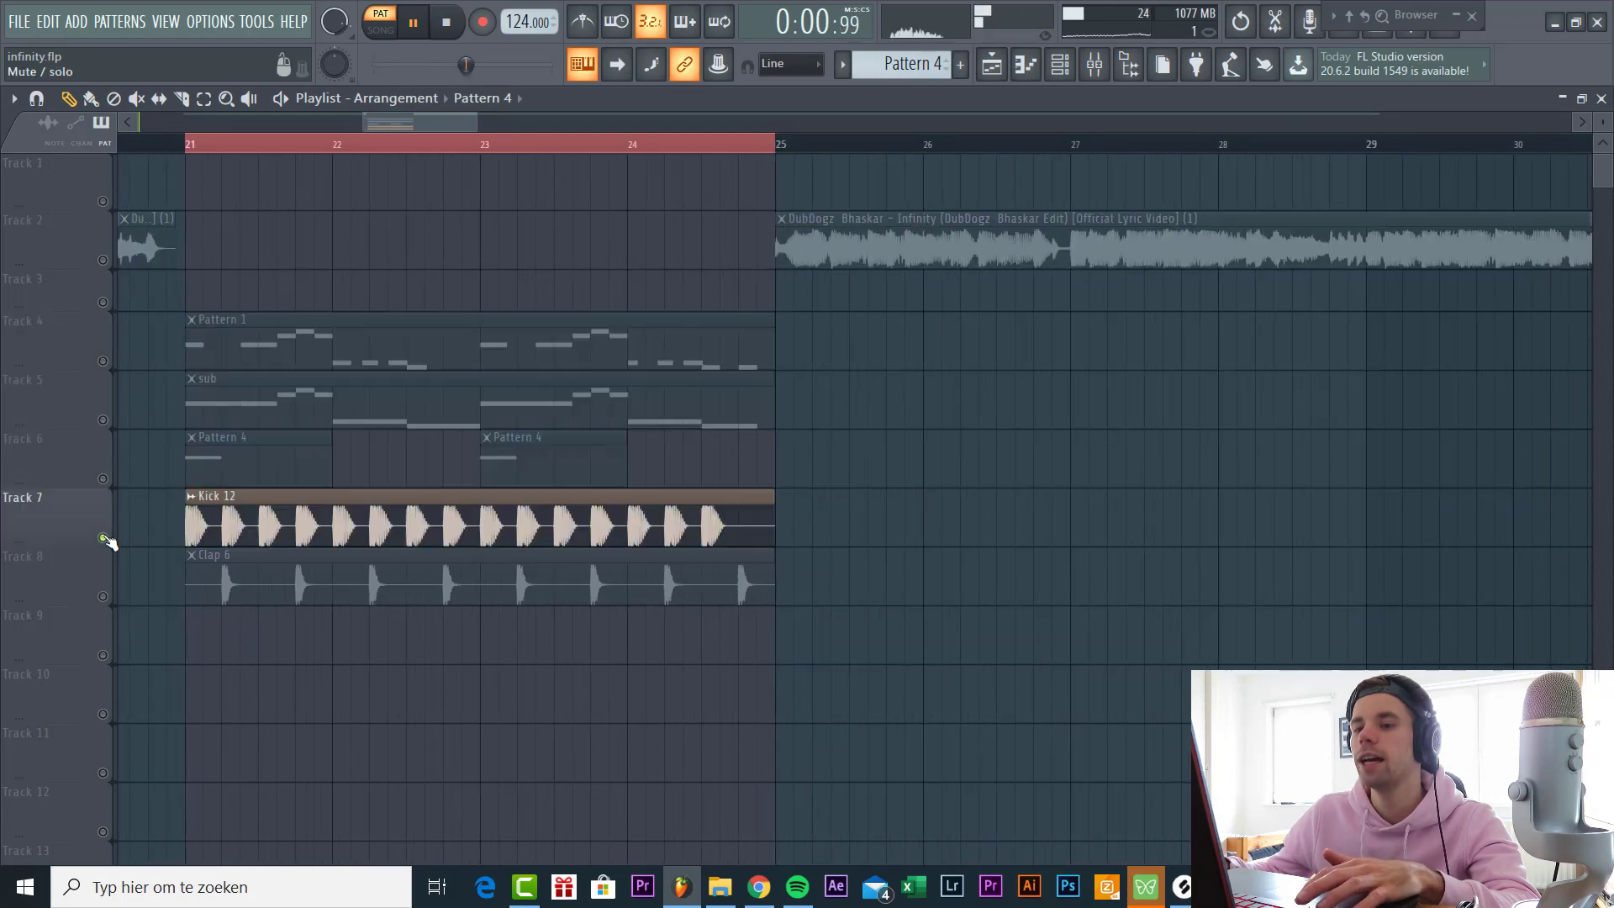
pyautogui.rightClick(103, 538)
pyautogui.scroll(-3, 126, 158)
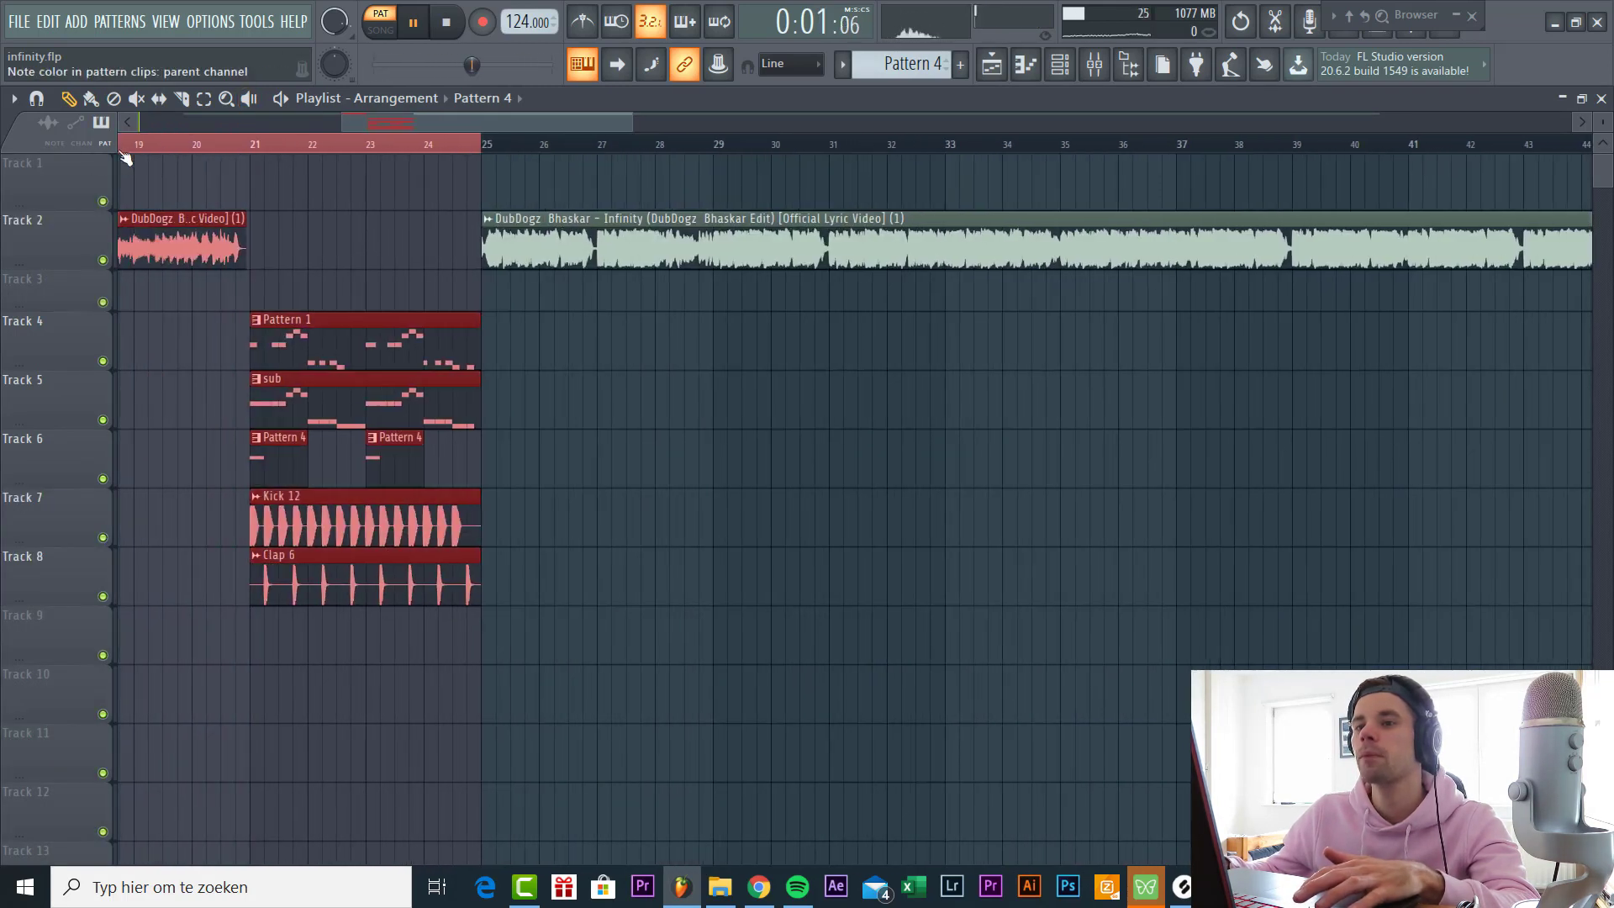
# Play the full arrangement from bar 20, extend the time selection to about the middle of bar 26, and stop playback.
pyautogui.click(192, 143)
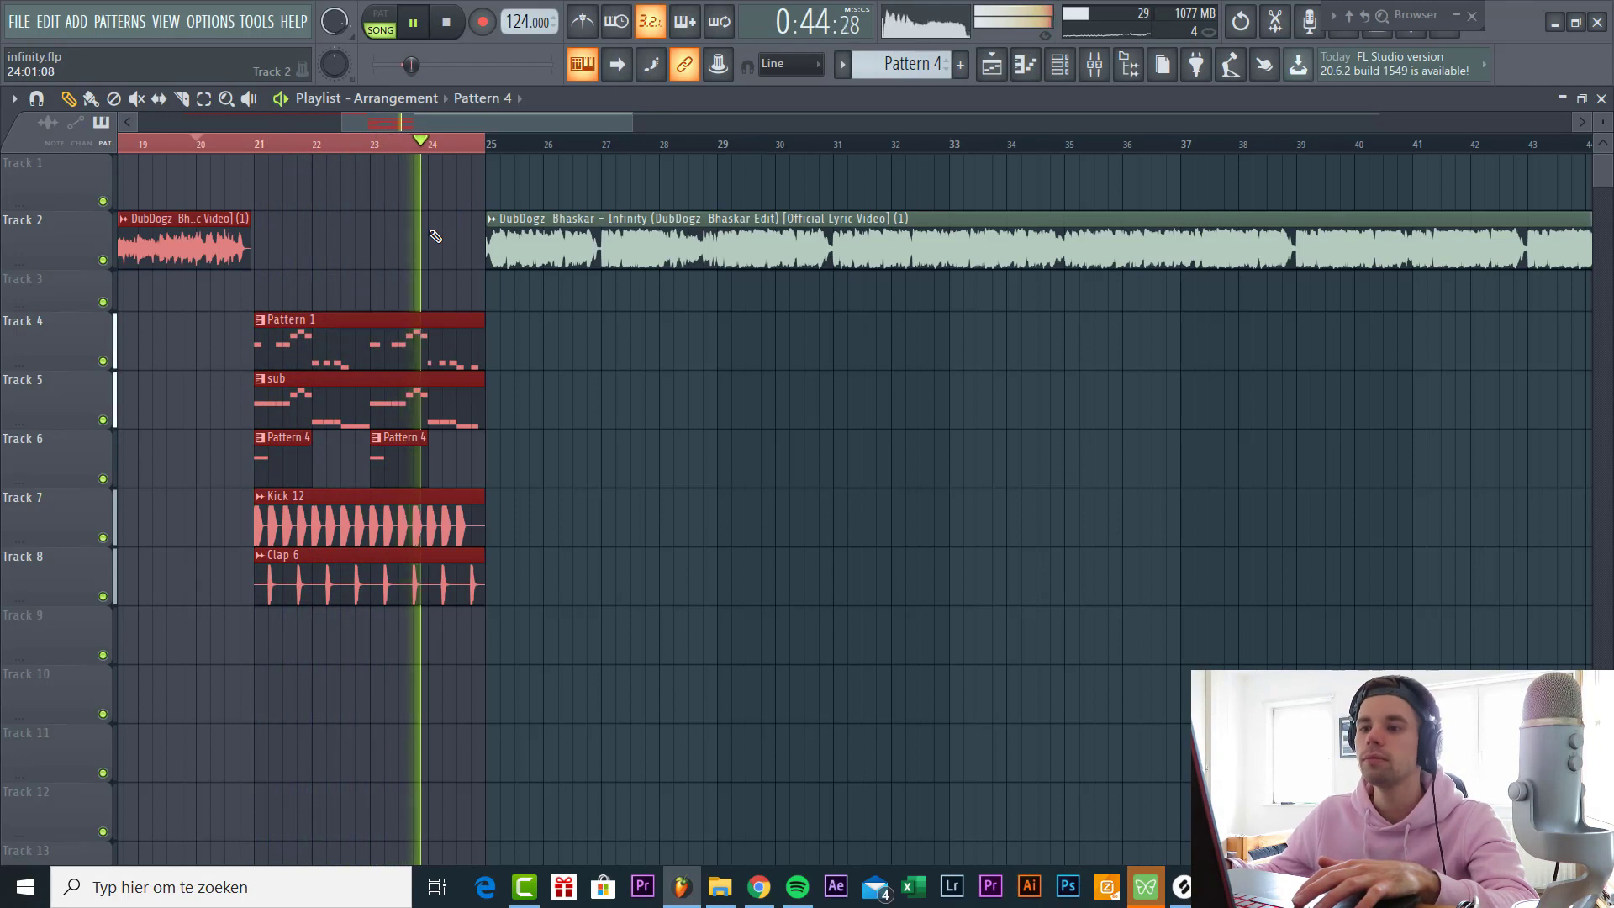
pyautogui.moveTo(484, 145); pyautogui.dragTo(572, 151)
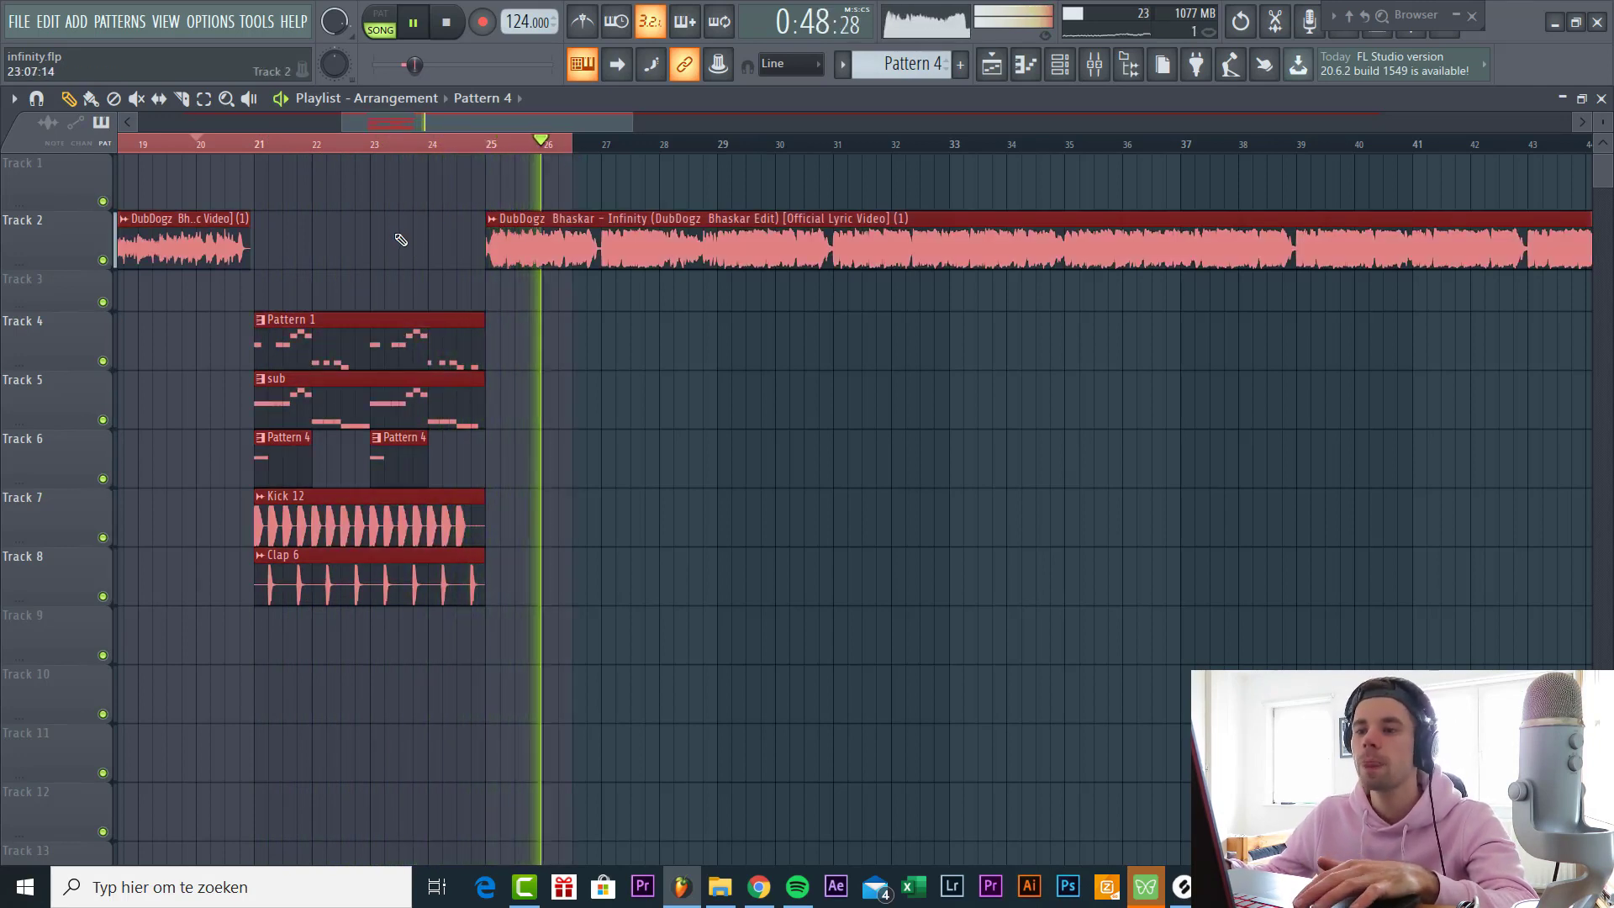
pyautogui.press('space')
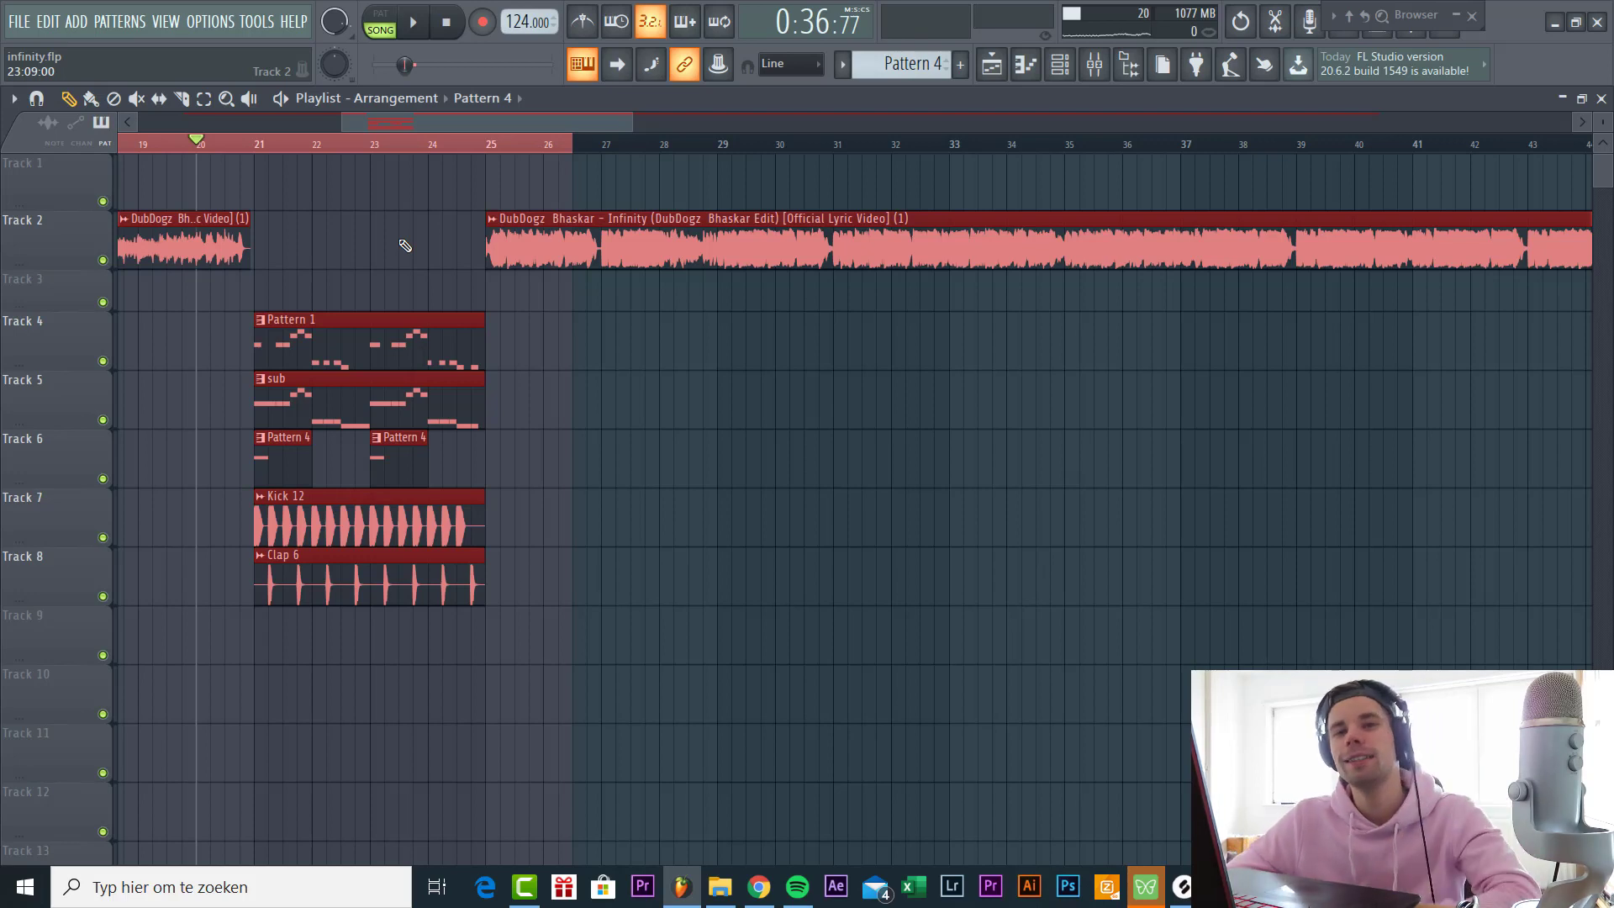